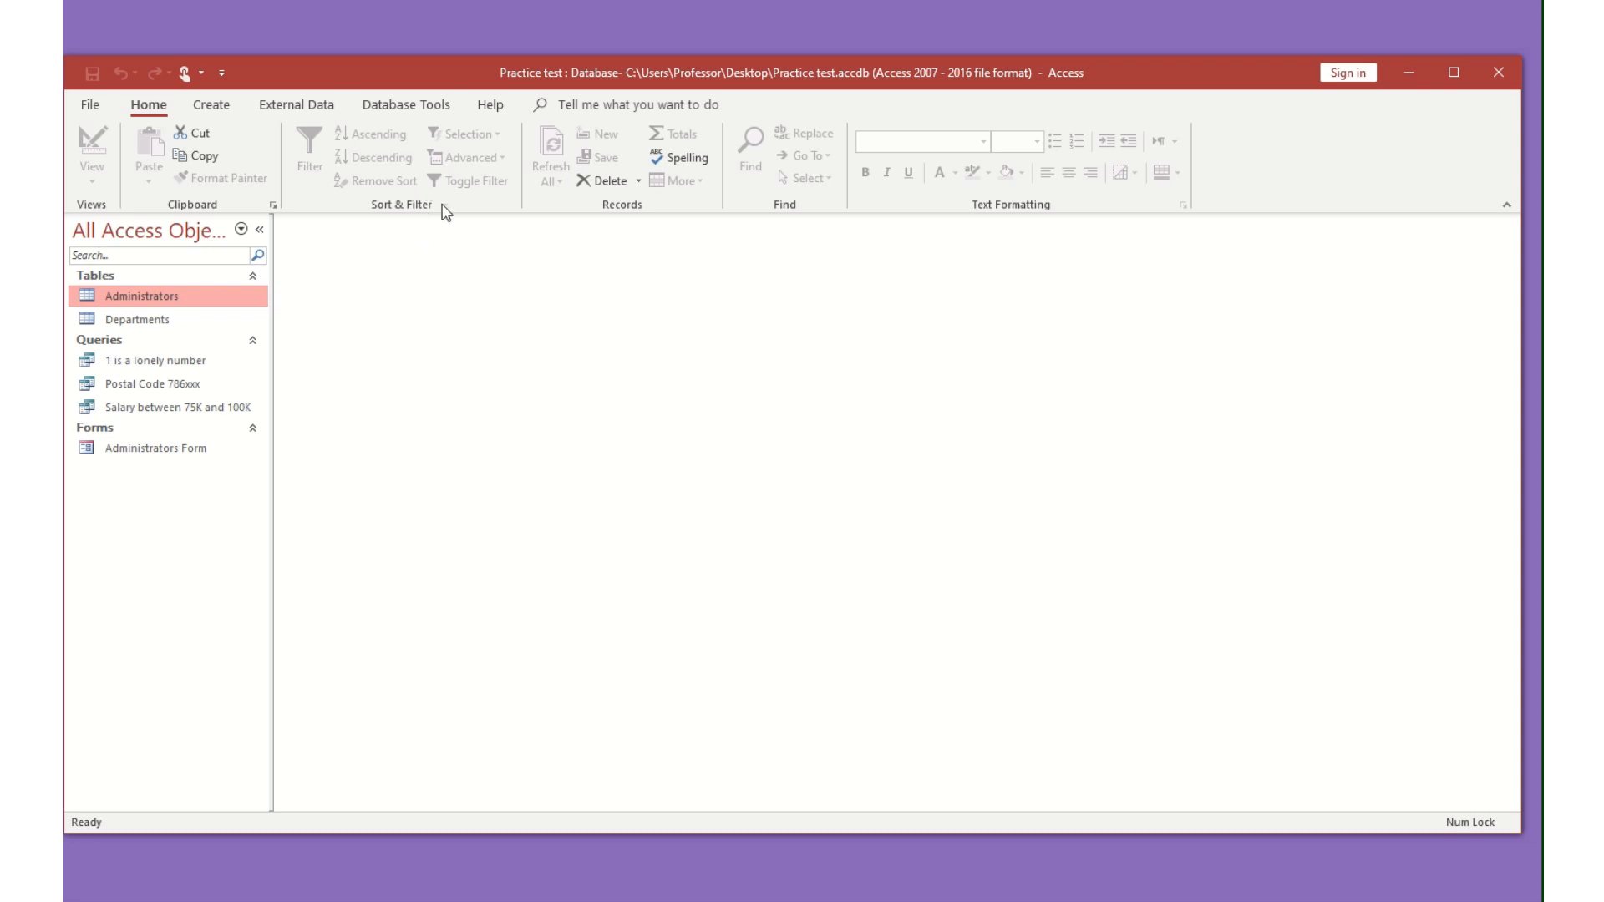
# - Switch the ribbon to the Create tab to reach the report-creation commands
pyautogui.click(213, 105)
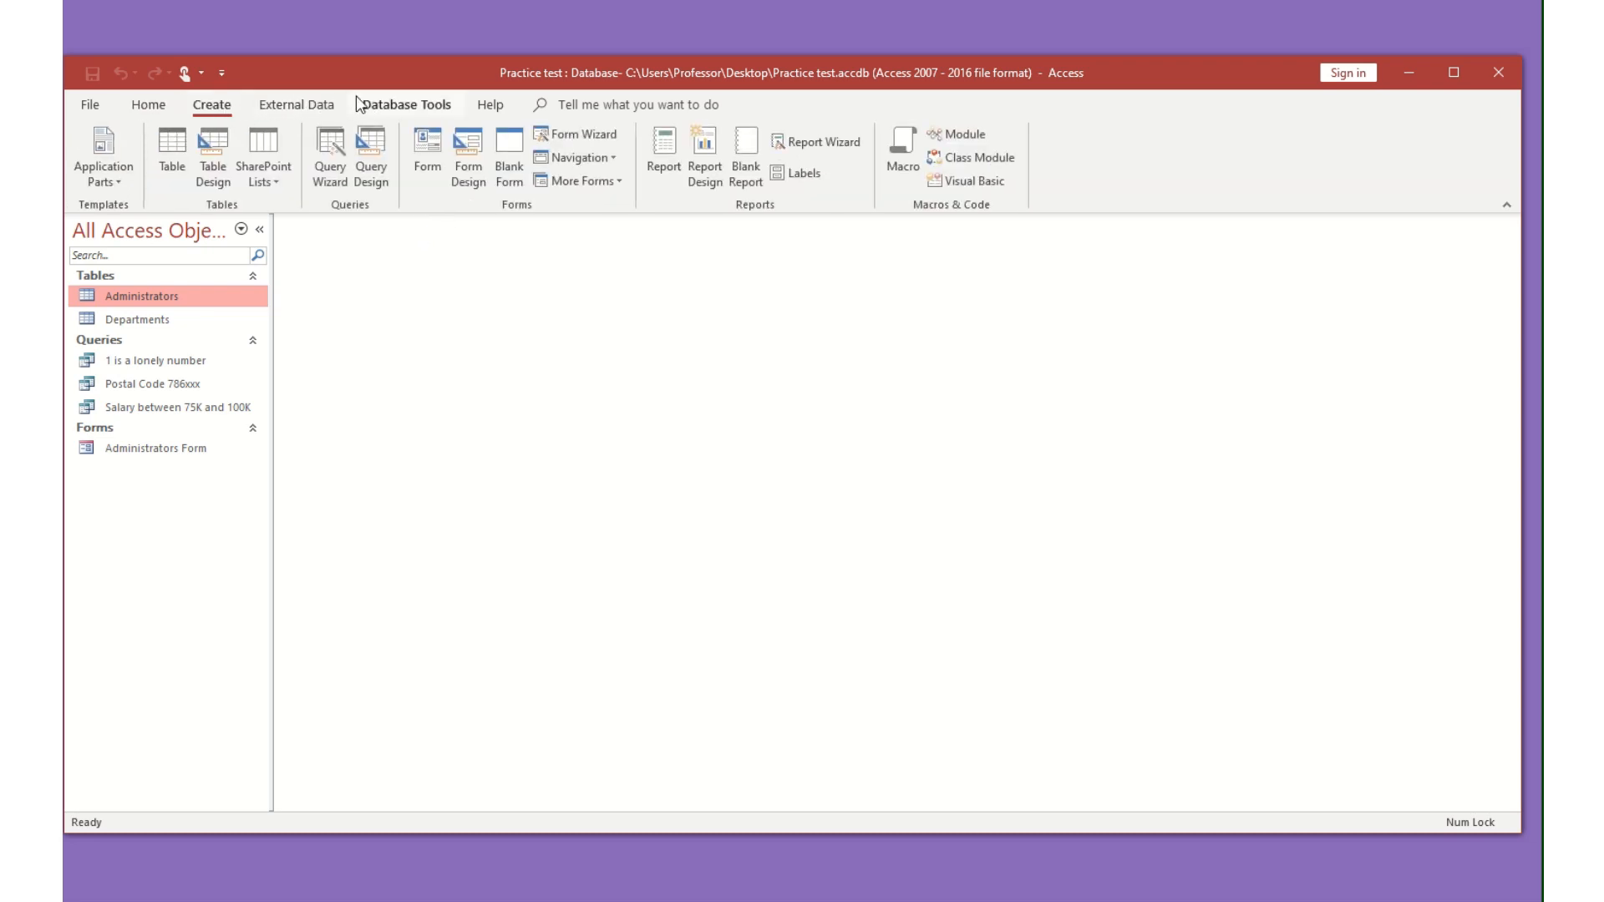
# - Start the Report Wizard and add Last Name, First Name and Title from Administrators
pyautogui.click(823, 142)
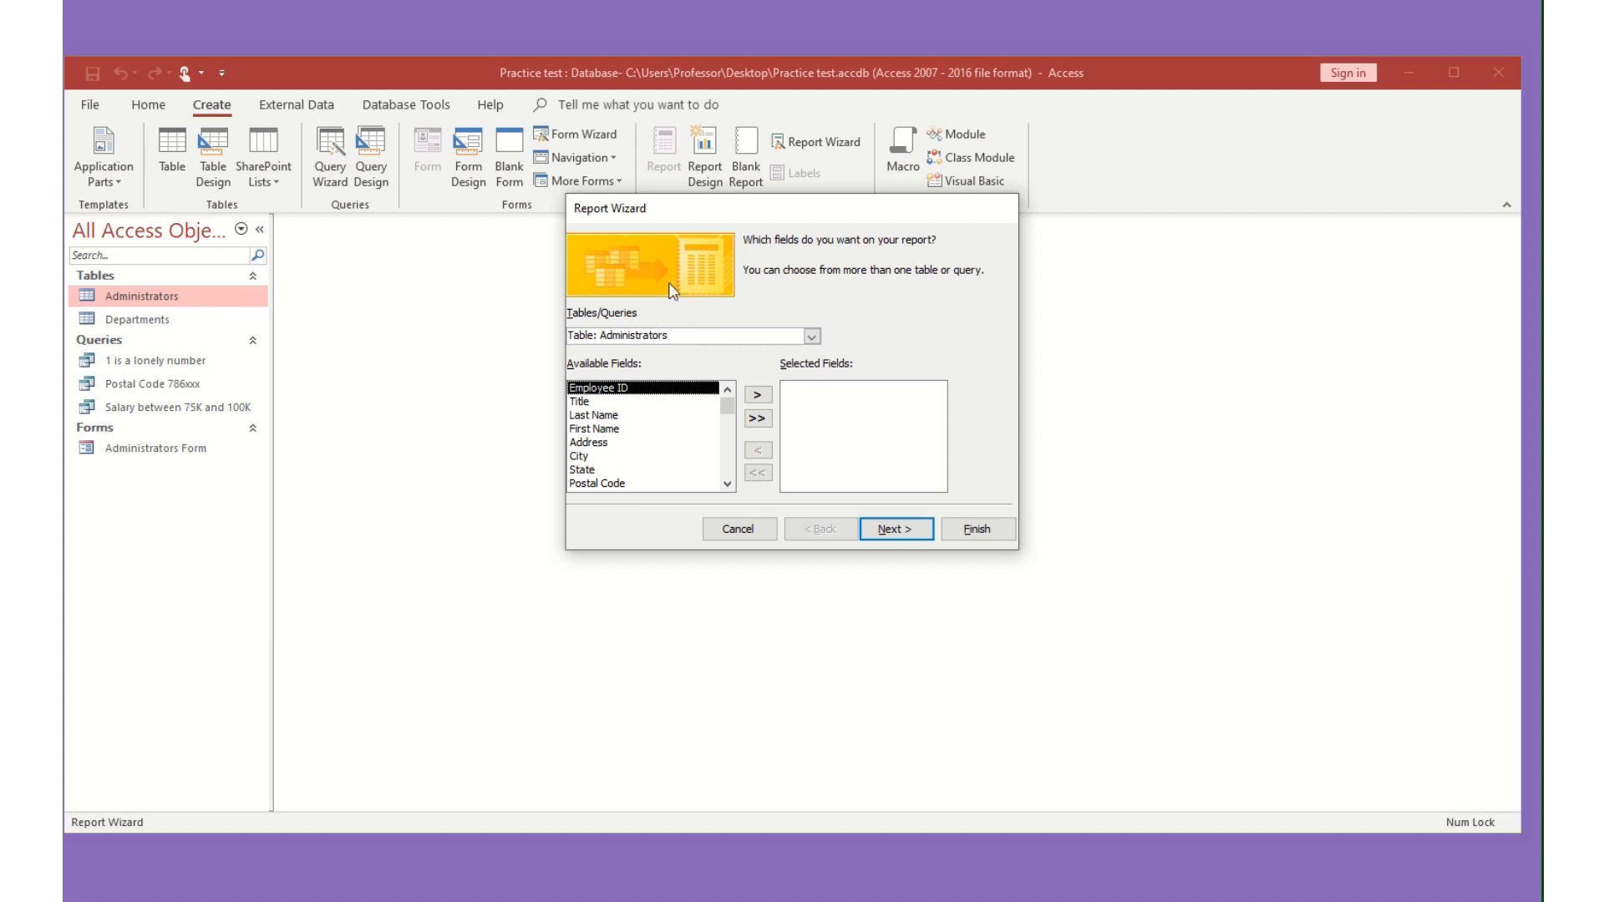
pyautogui.click(811, 337)
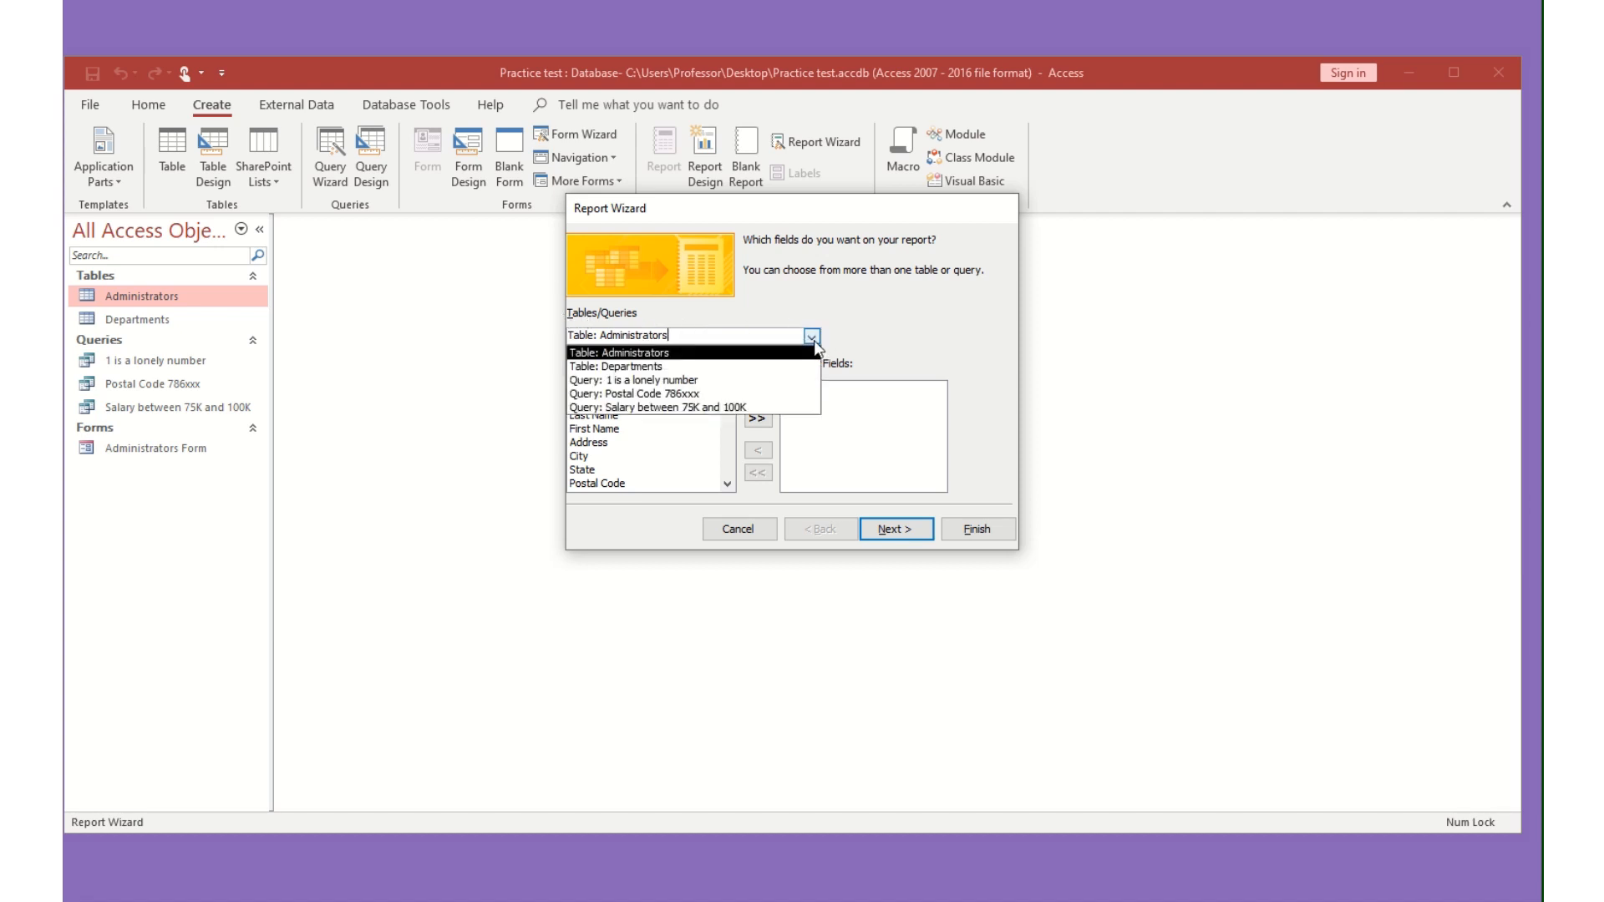
pyautogui.click(813, 342)
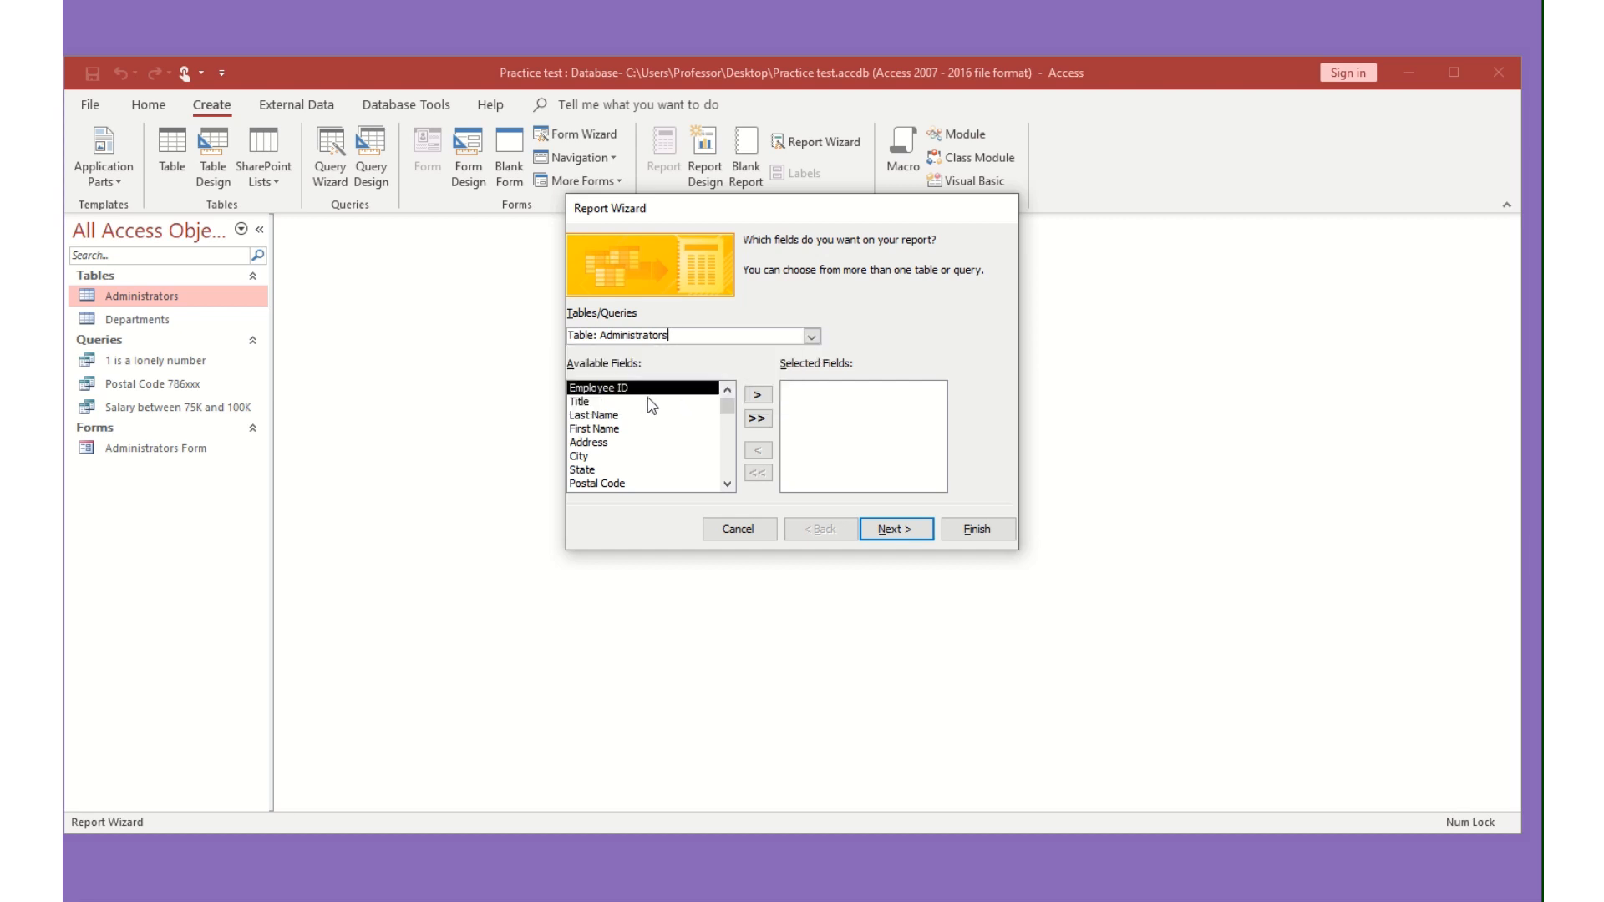
pyautogui.doubleClick(618, 416)
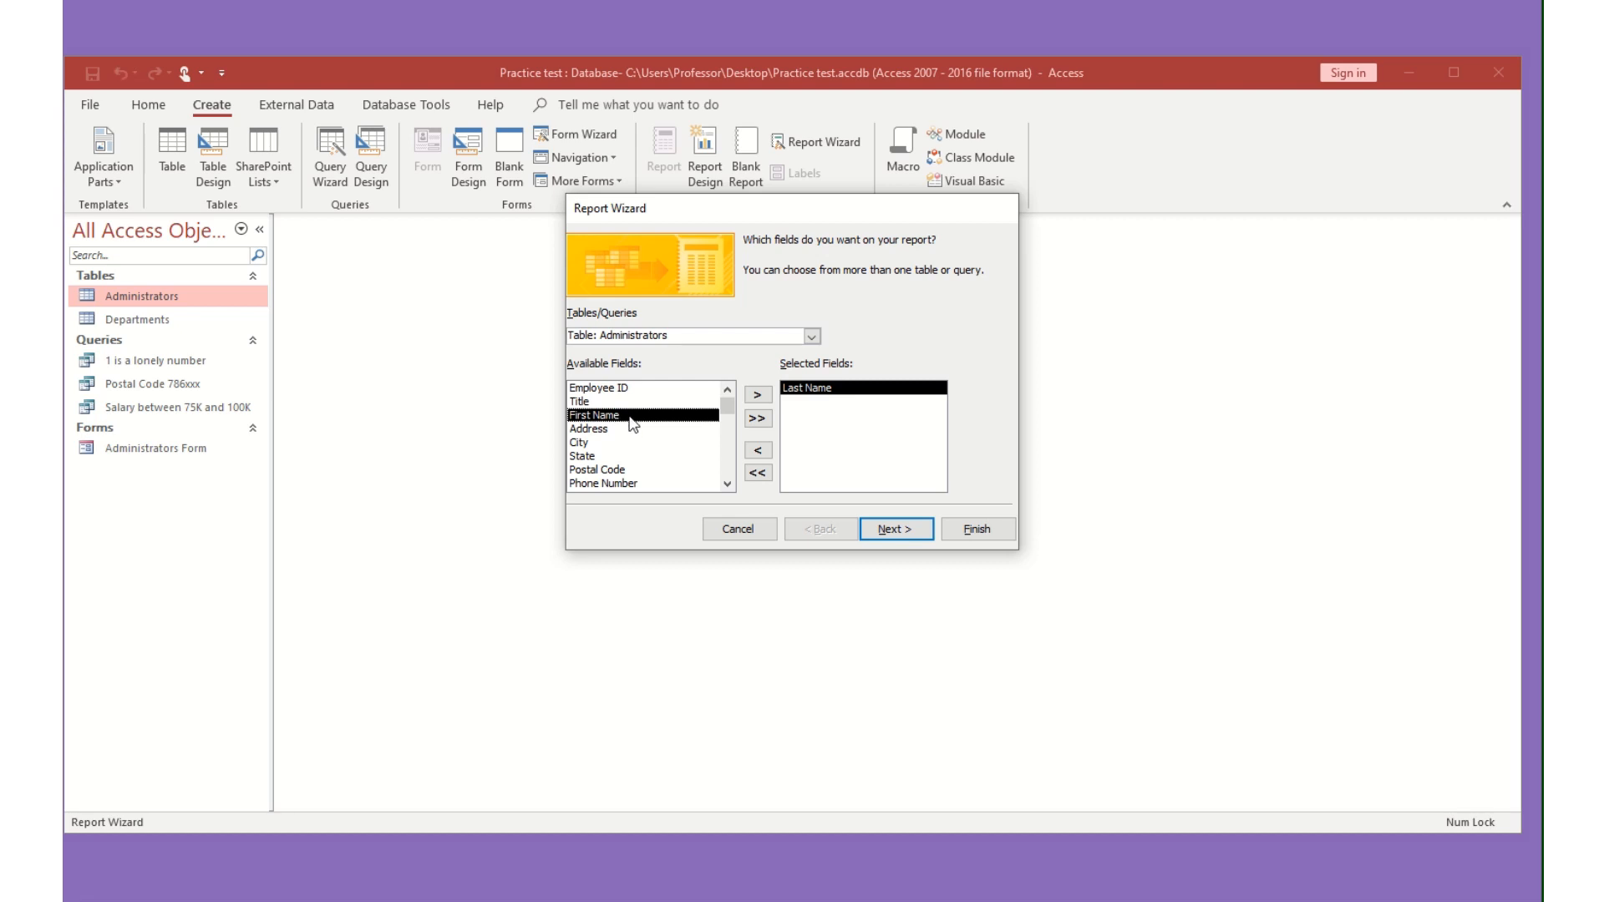
pyautogui.click(762, 397)
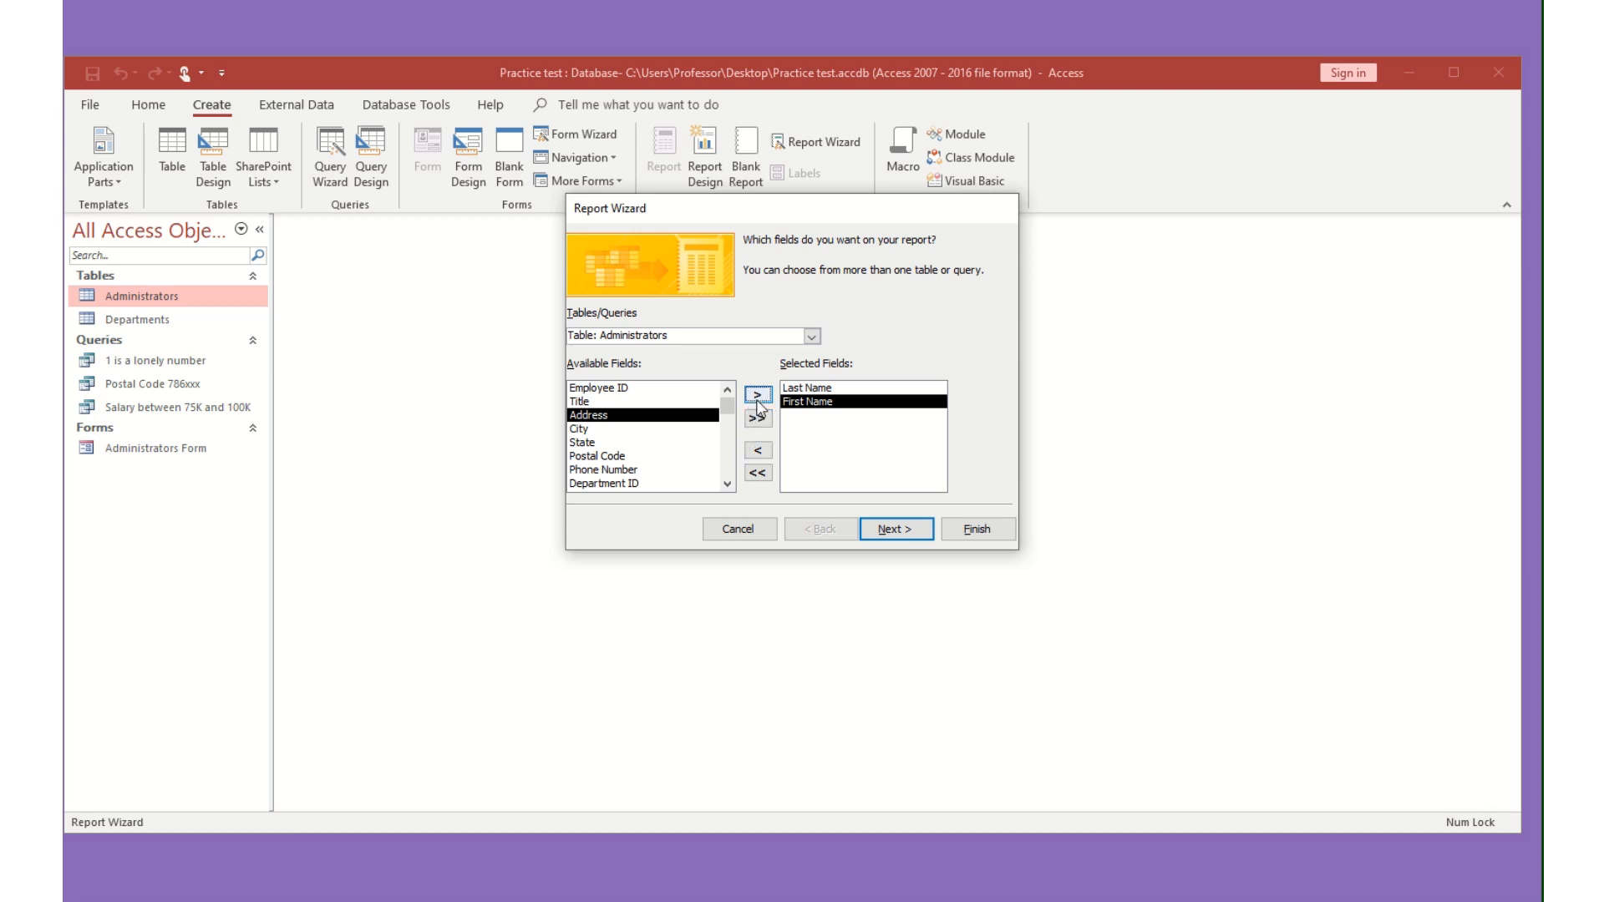
pyautogui.click(804, 389)
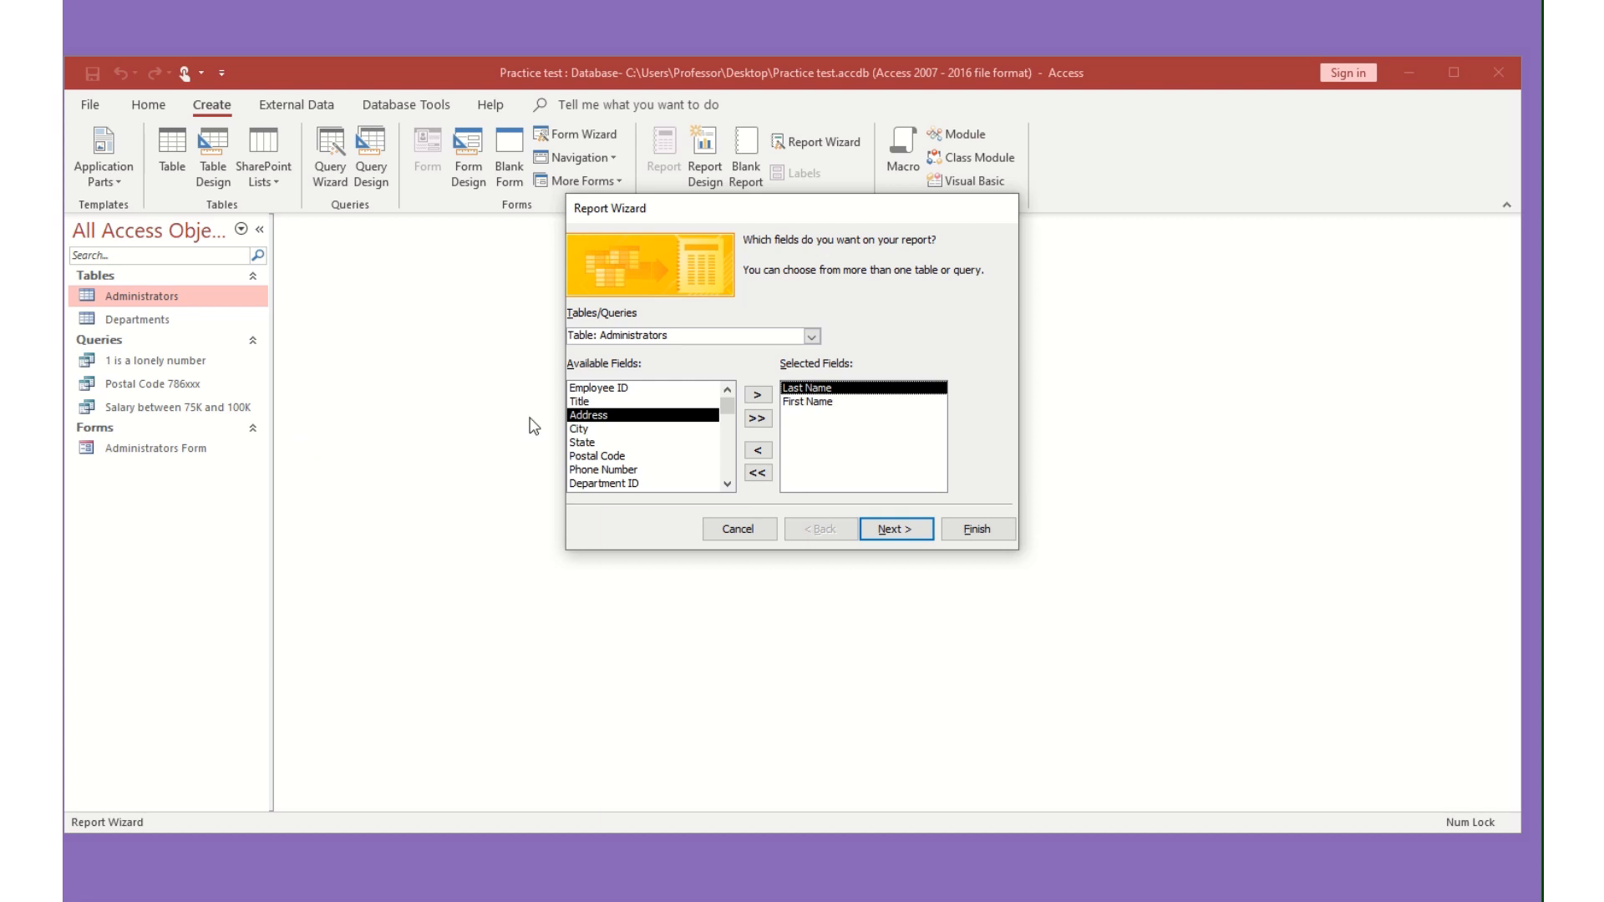
pyautogui.click(793, 403)
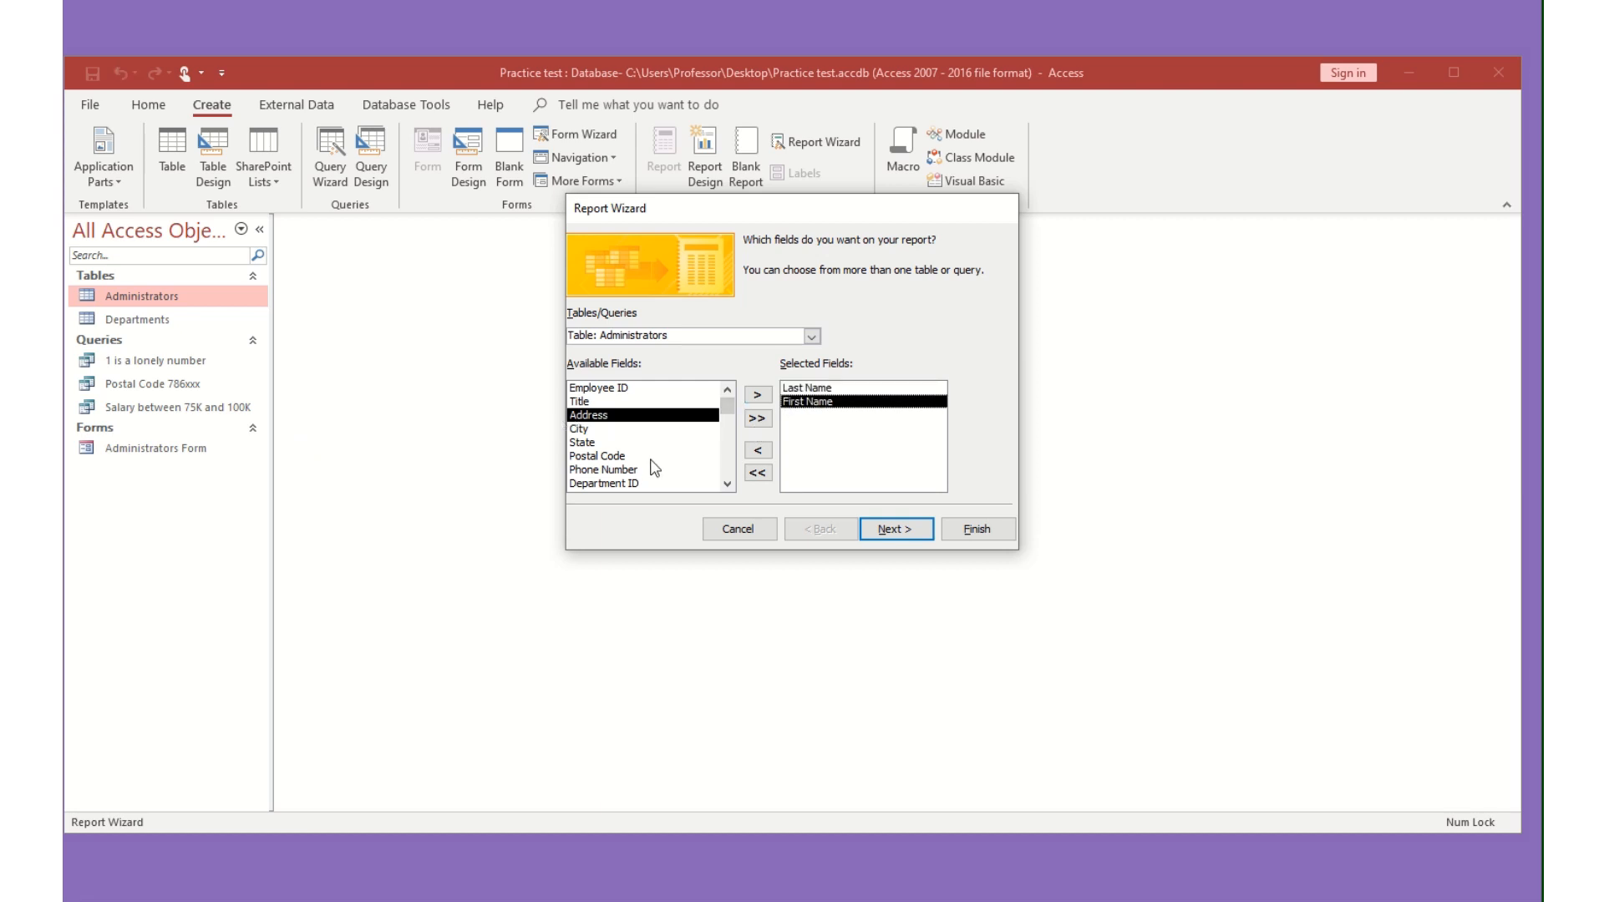
pyautogui.doubleClick(606, 403)
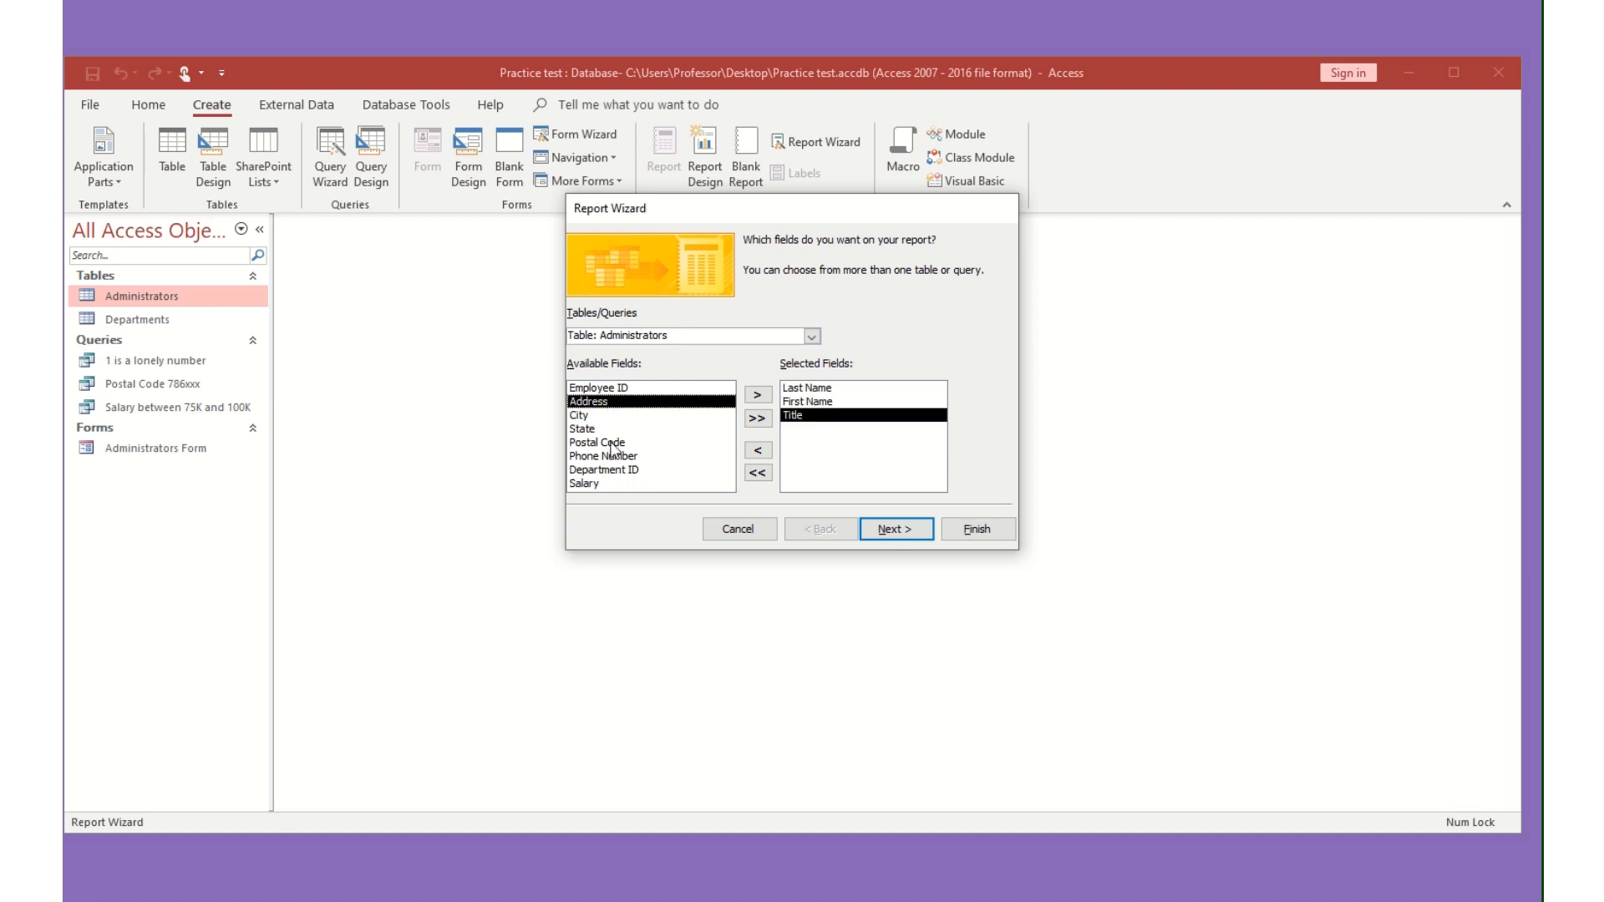
# - Add Department Name from Departments and Salary from Administrators, then continue
pyautogui.click(812, 336)
pyautogui.click(707, 367)
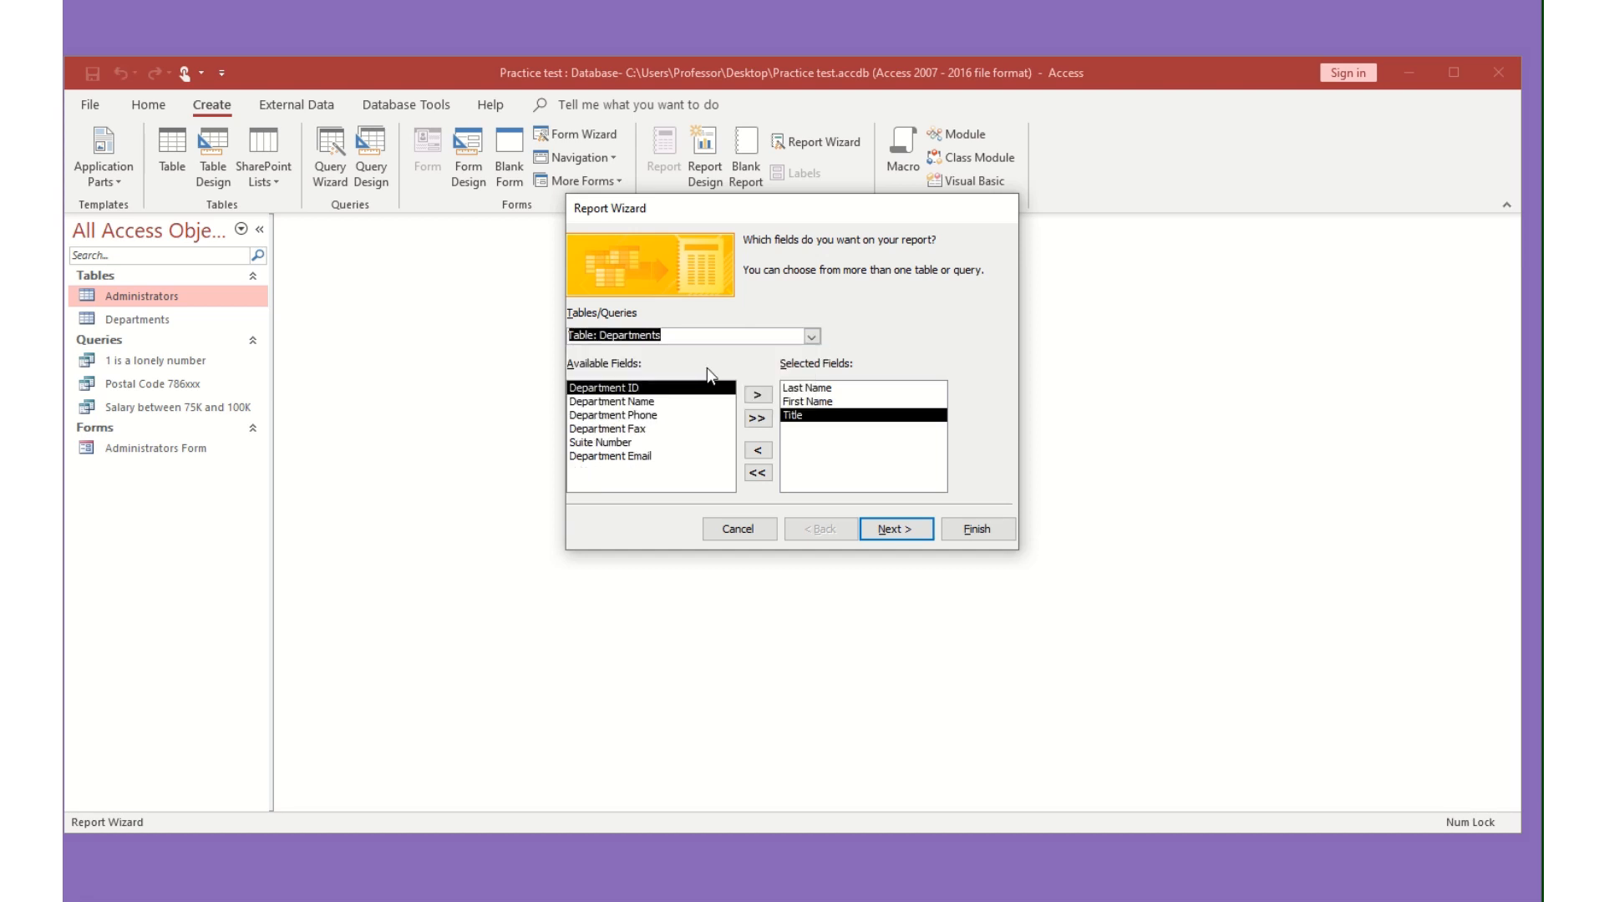
pyautogui.doubleClick(656, 403)
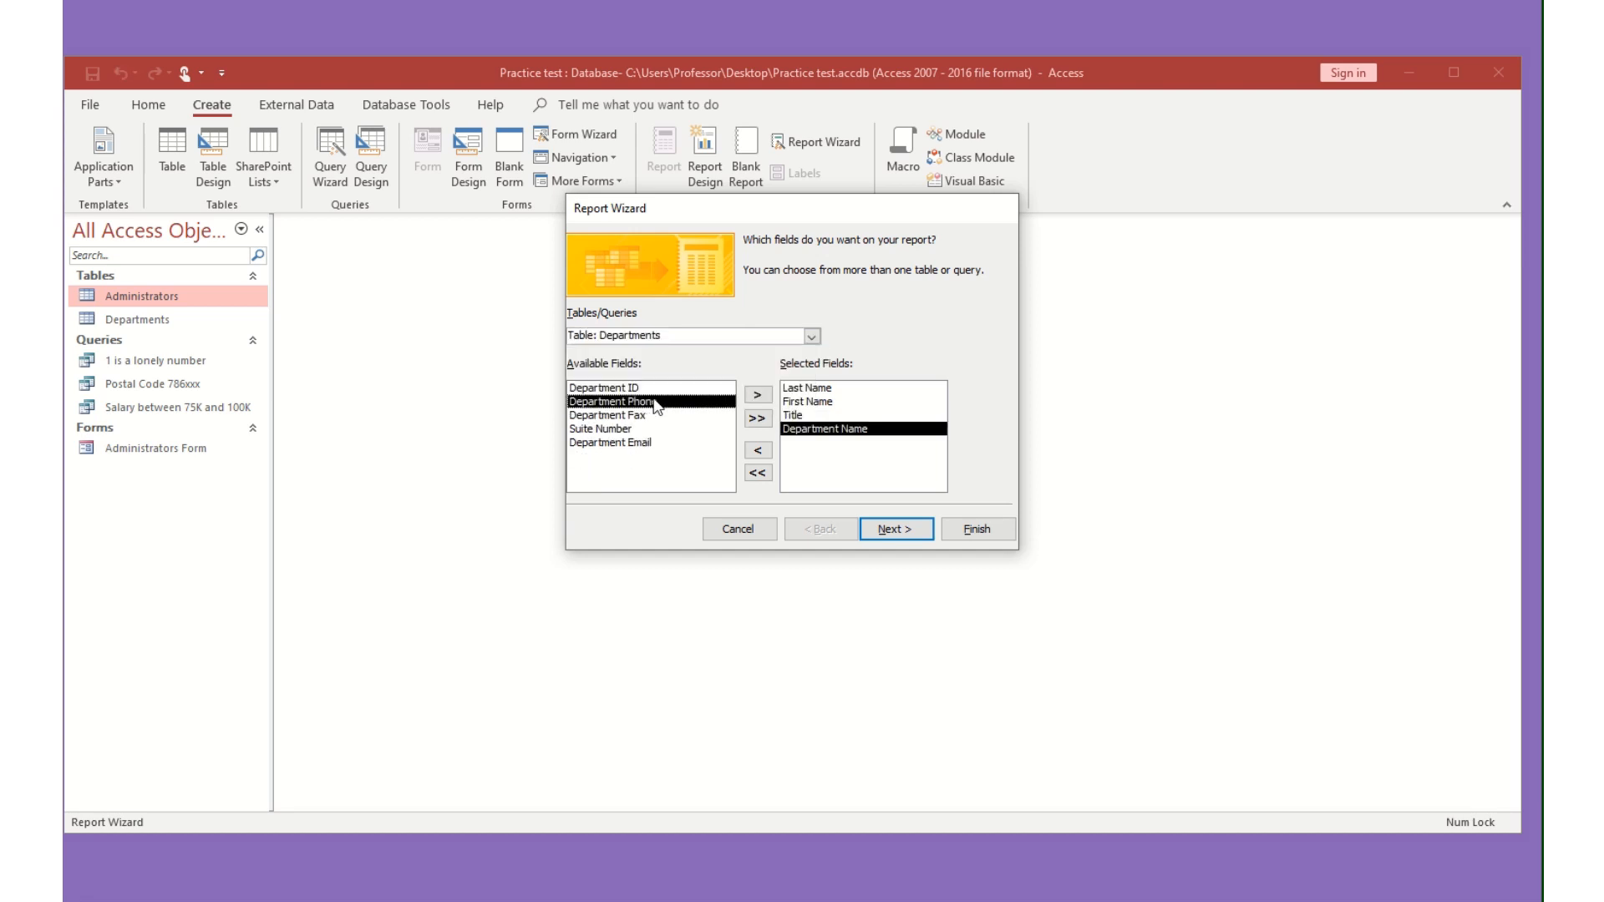
pyautogui.click(811, 336)
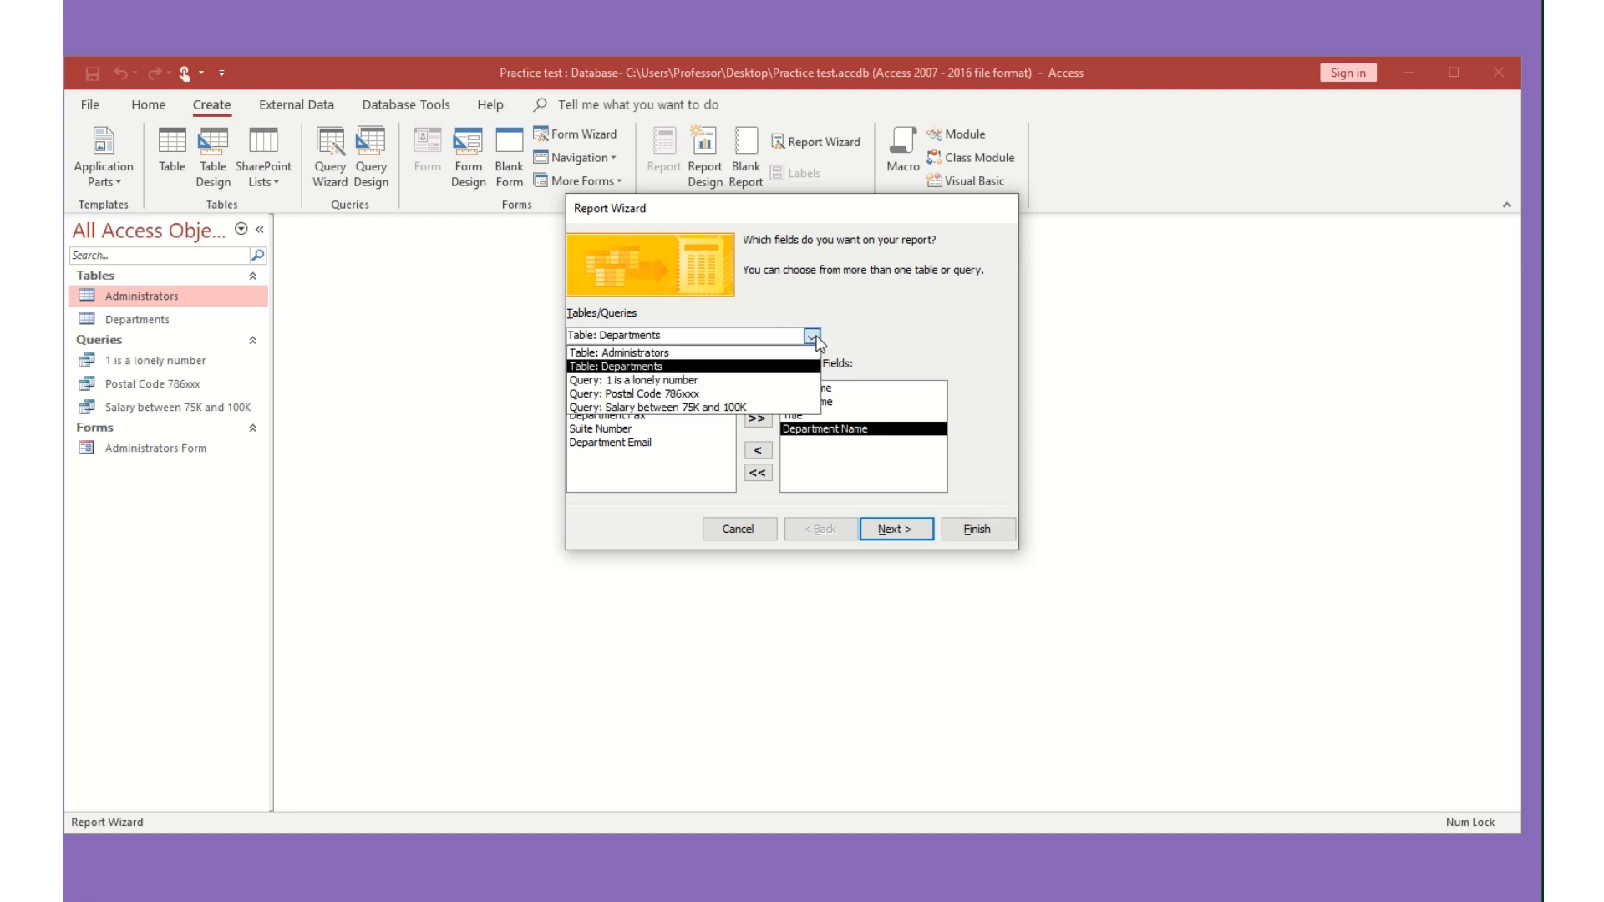
pyautogui.click(767, 353)
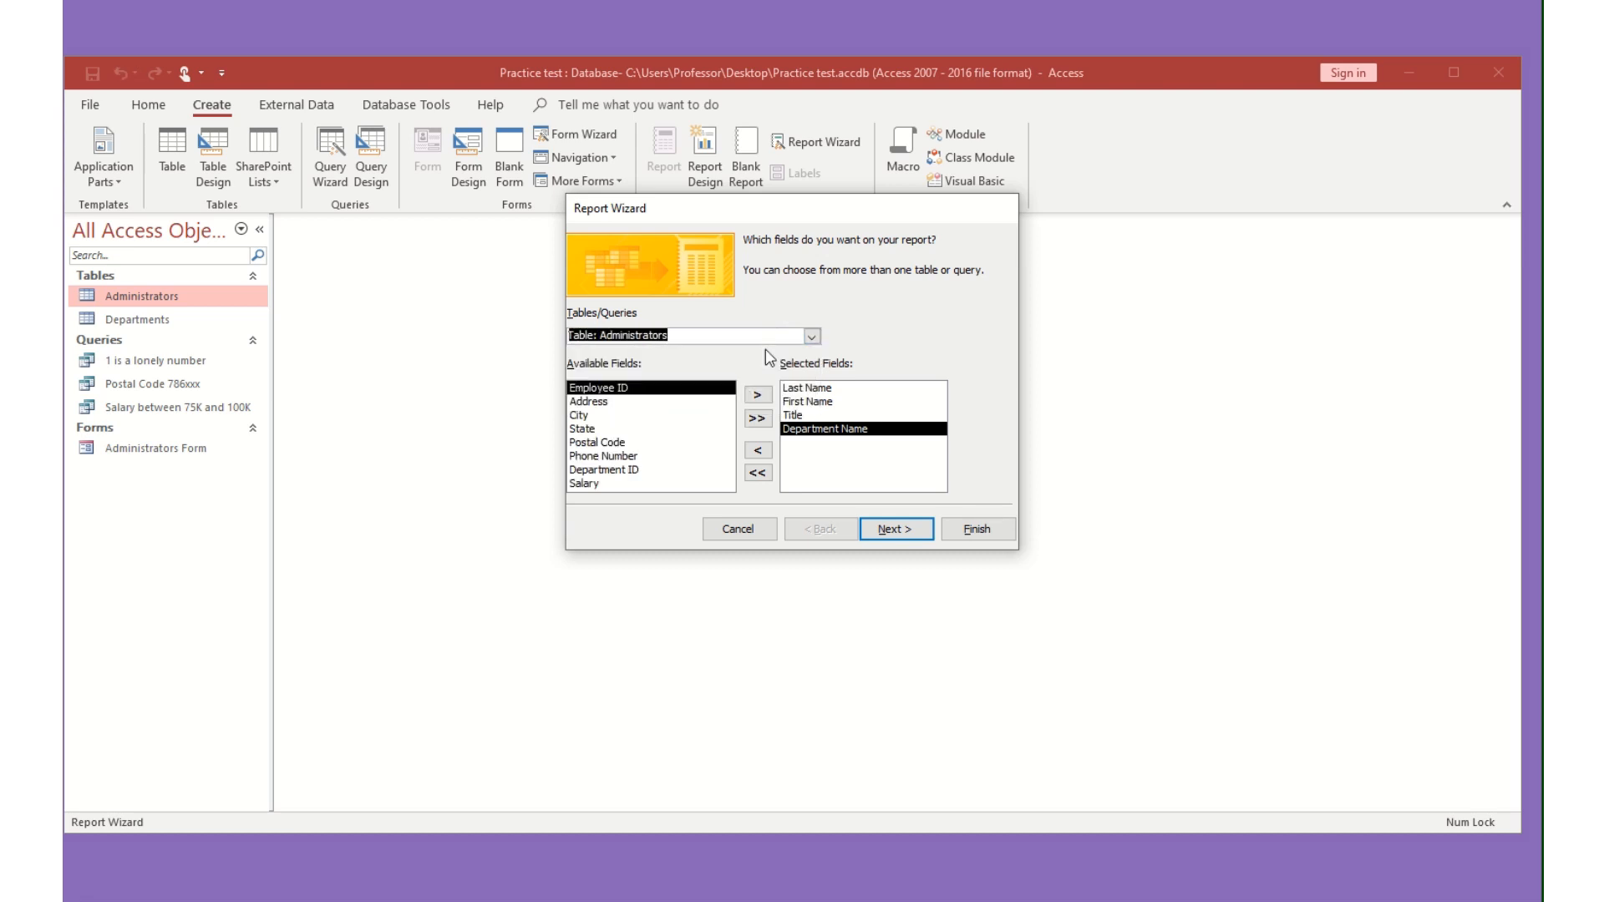
pyautogui.click(630, 483)
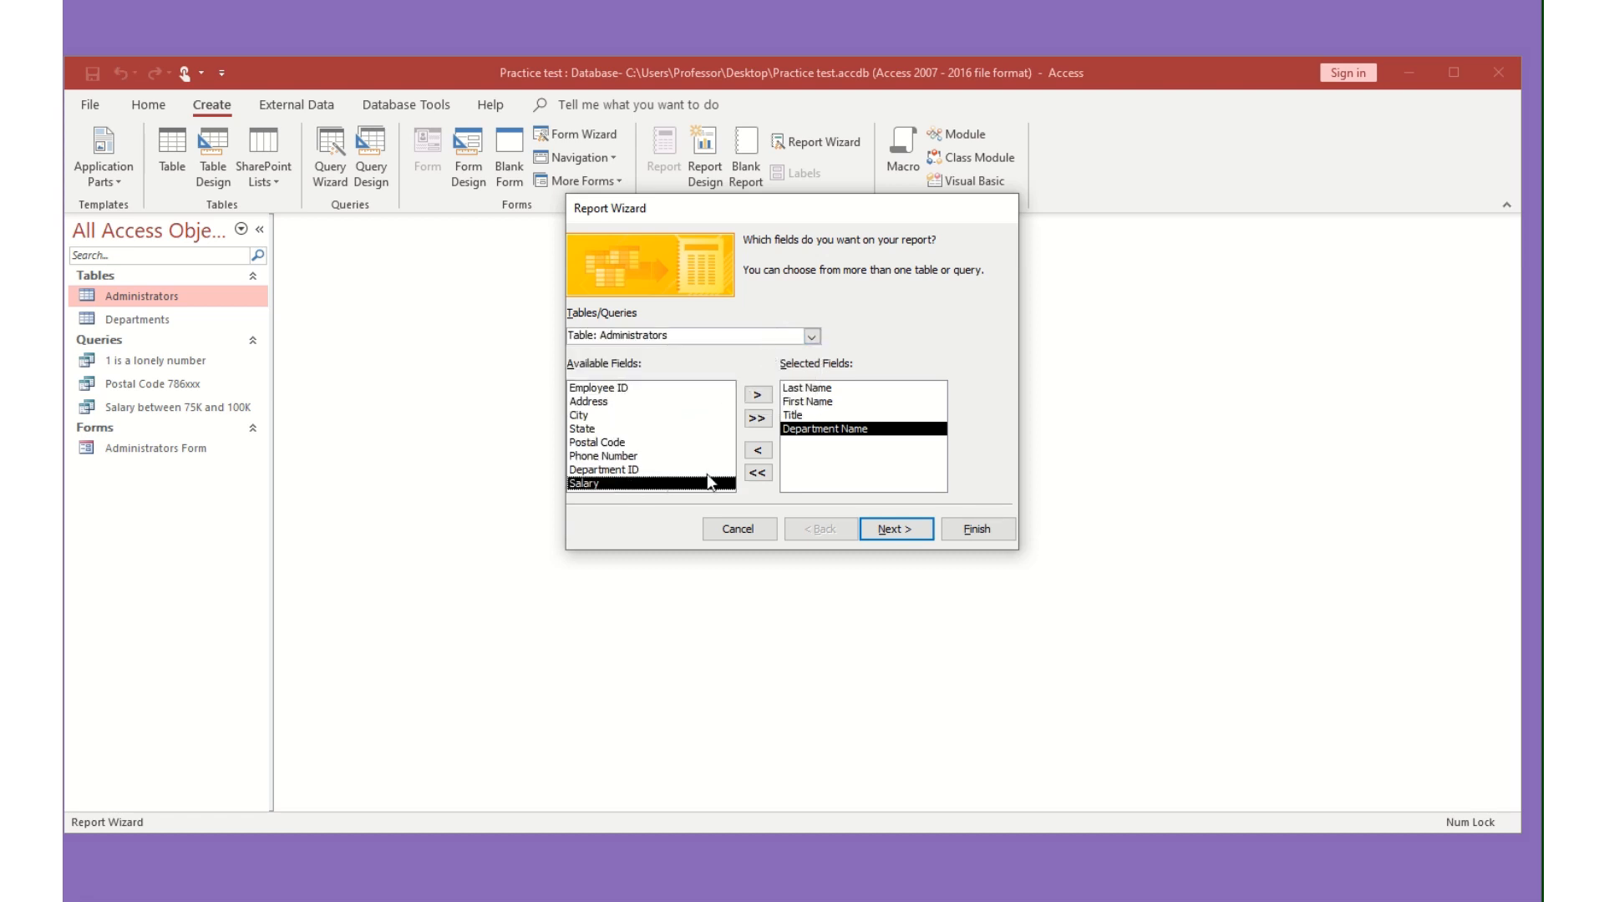
pyautogui.click(756, 394)
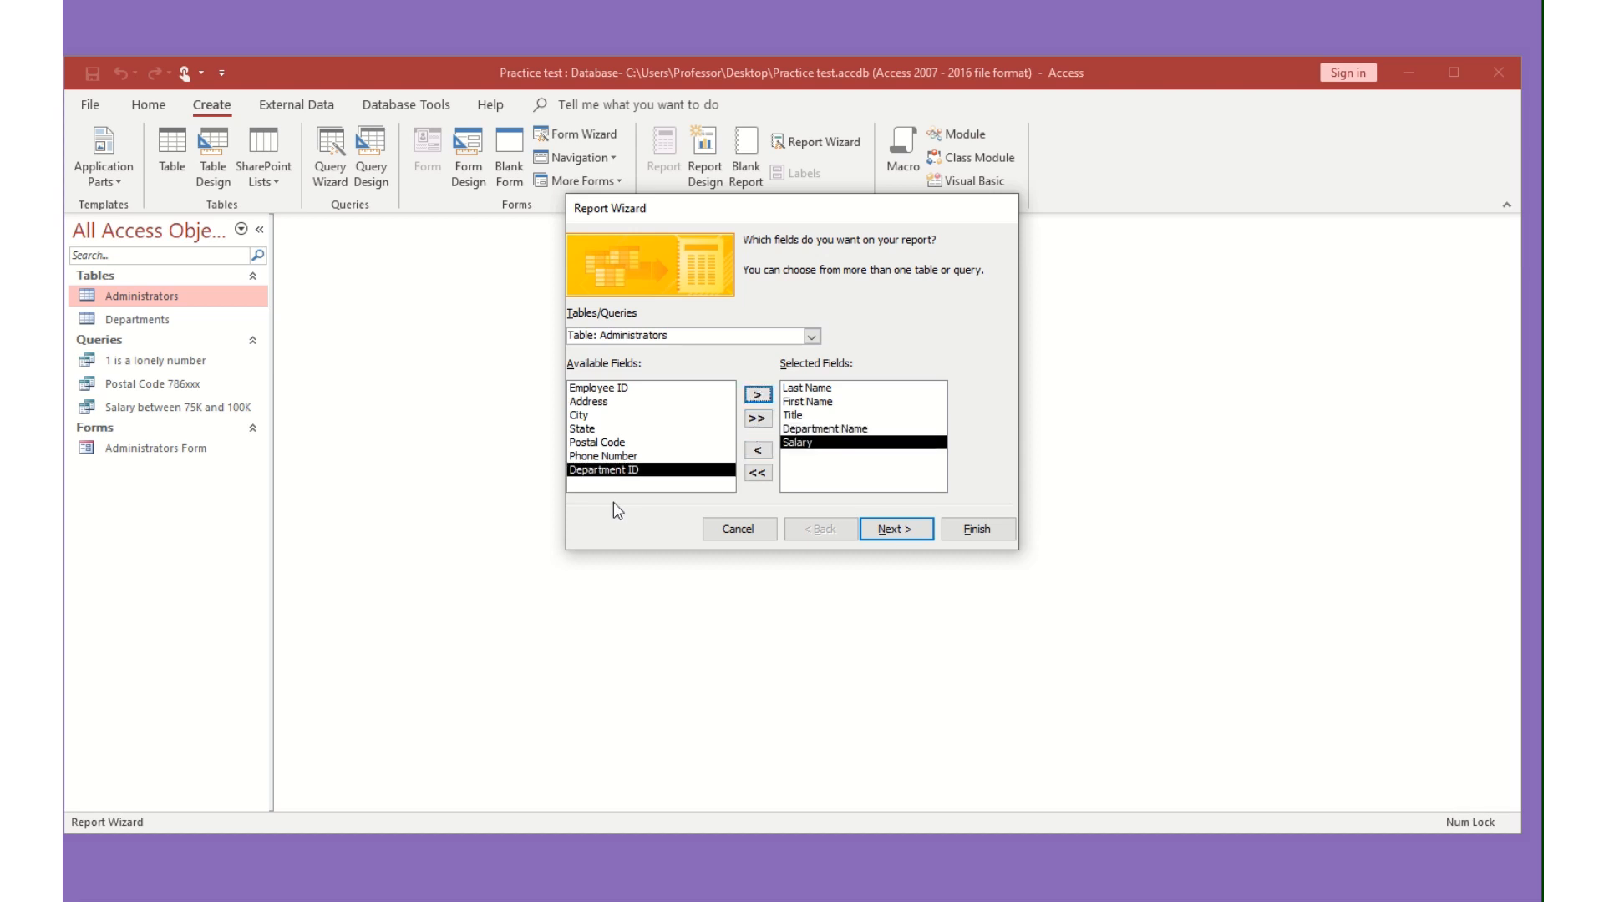
pyautogui.click(884, 527)
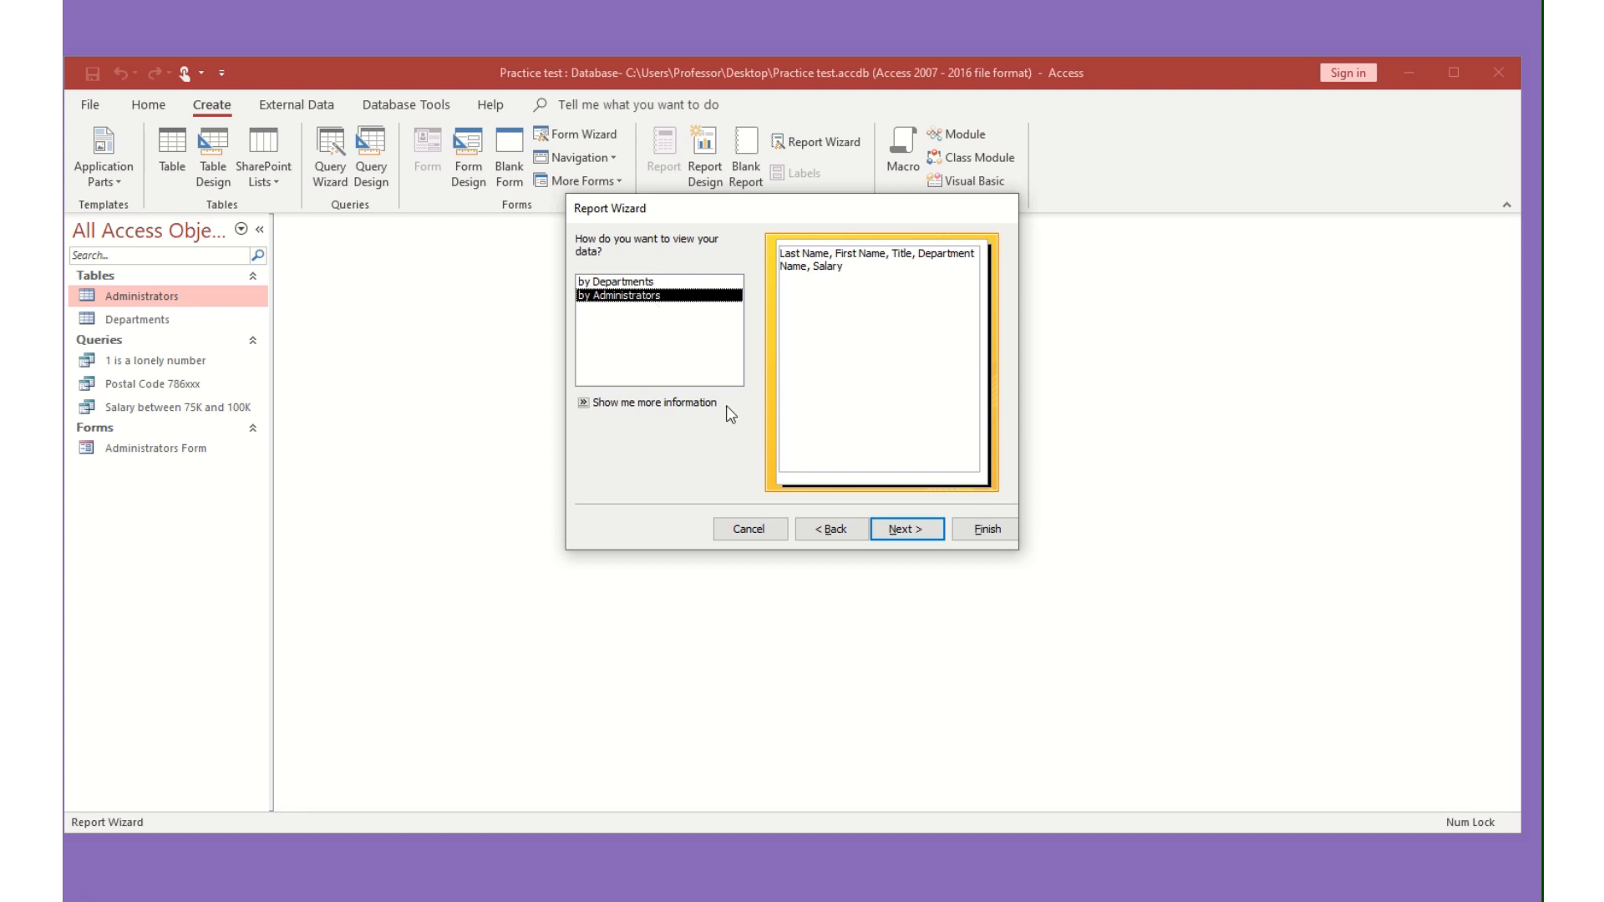
# - Keep the by-Administrators view and group the report by Department Name
pyautogui.click(905, 530)
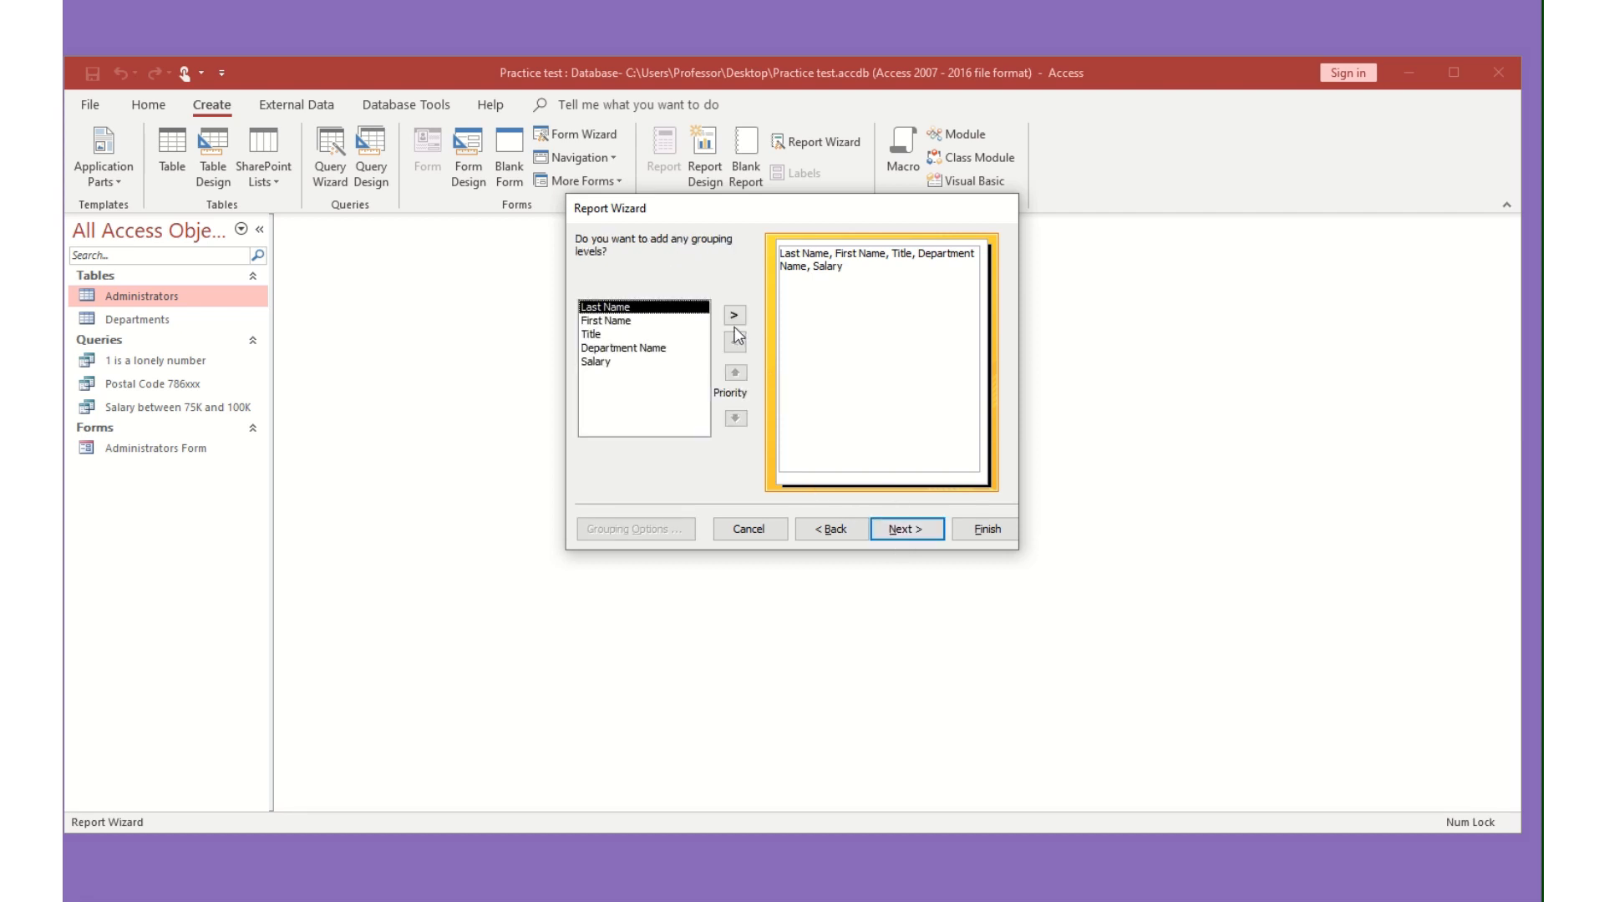
pyautogui.click(645, 349)
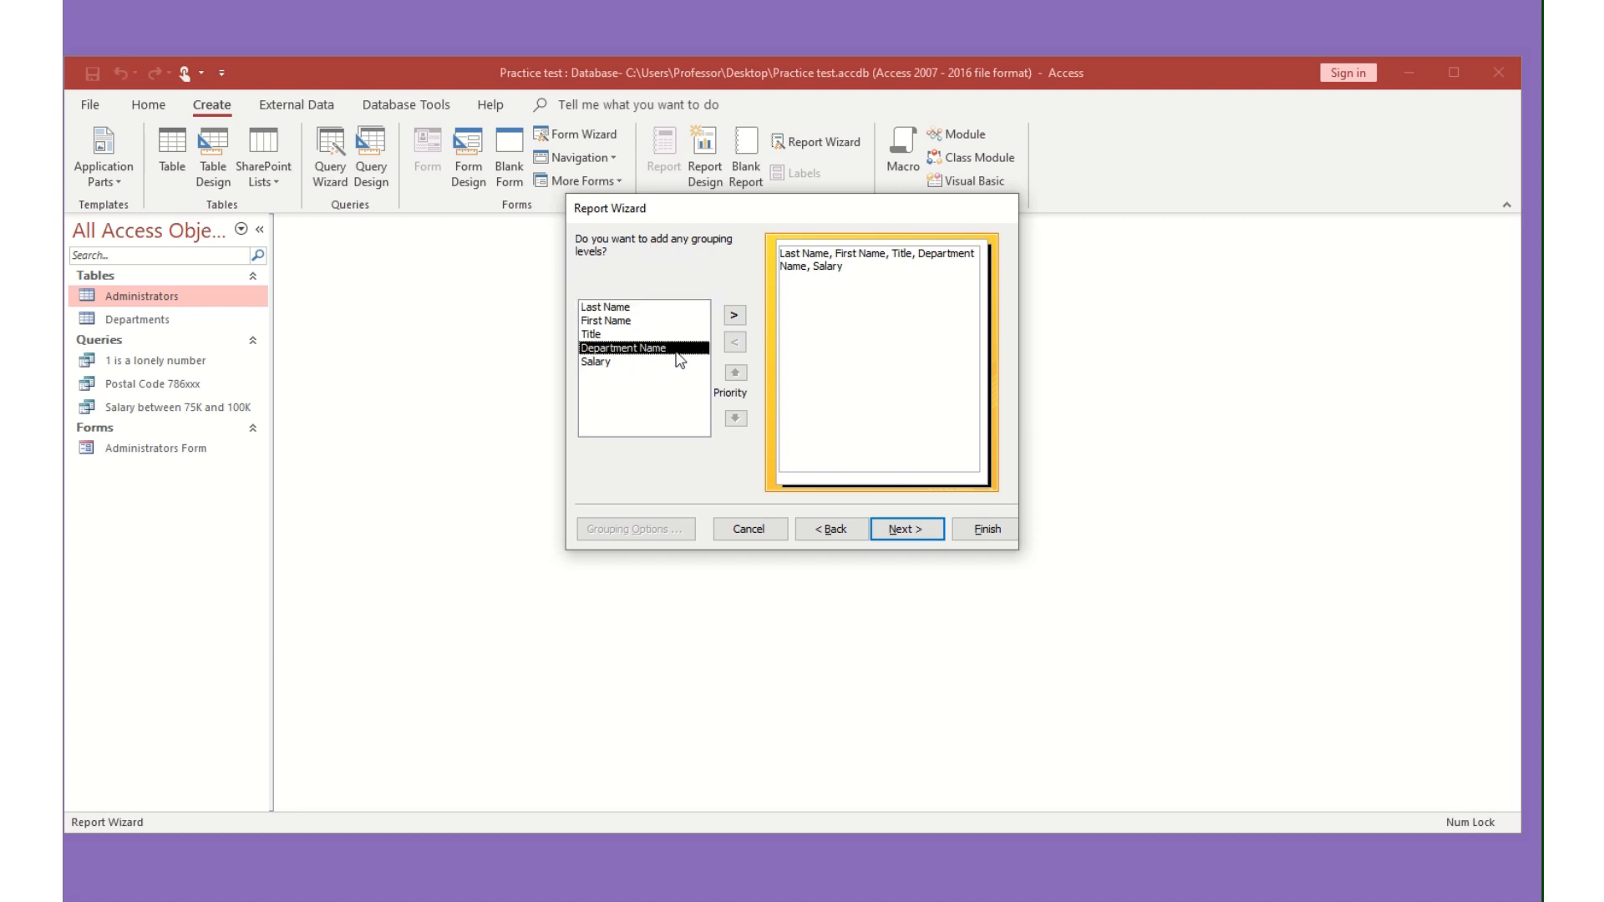
pyautogui.click(735, 316)
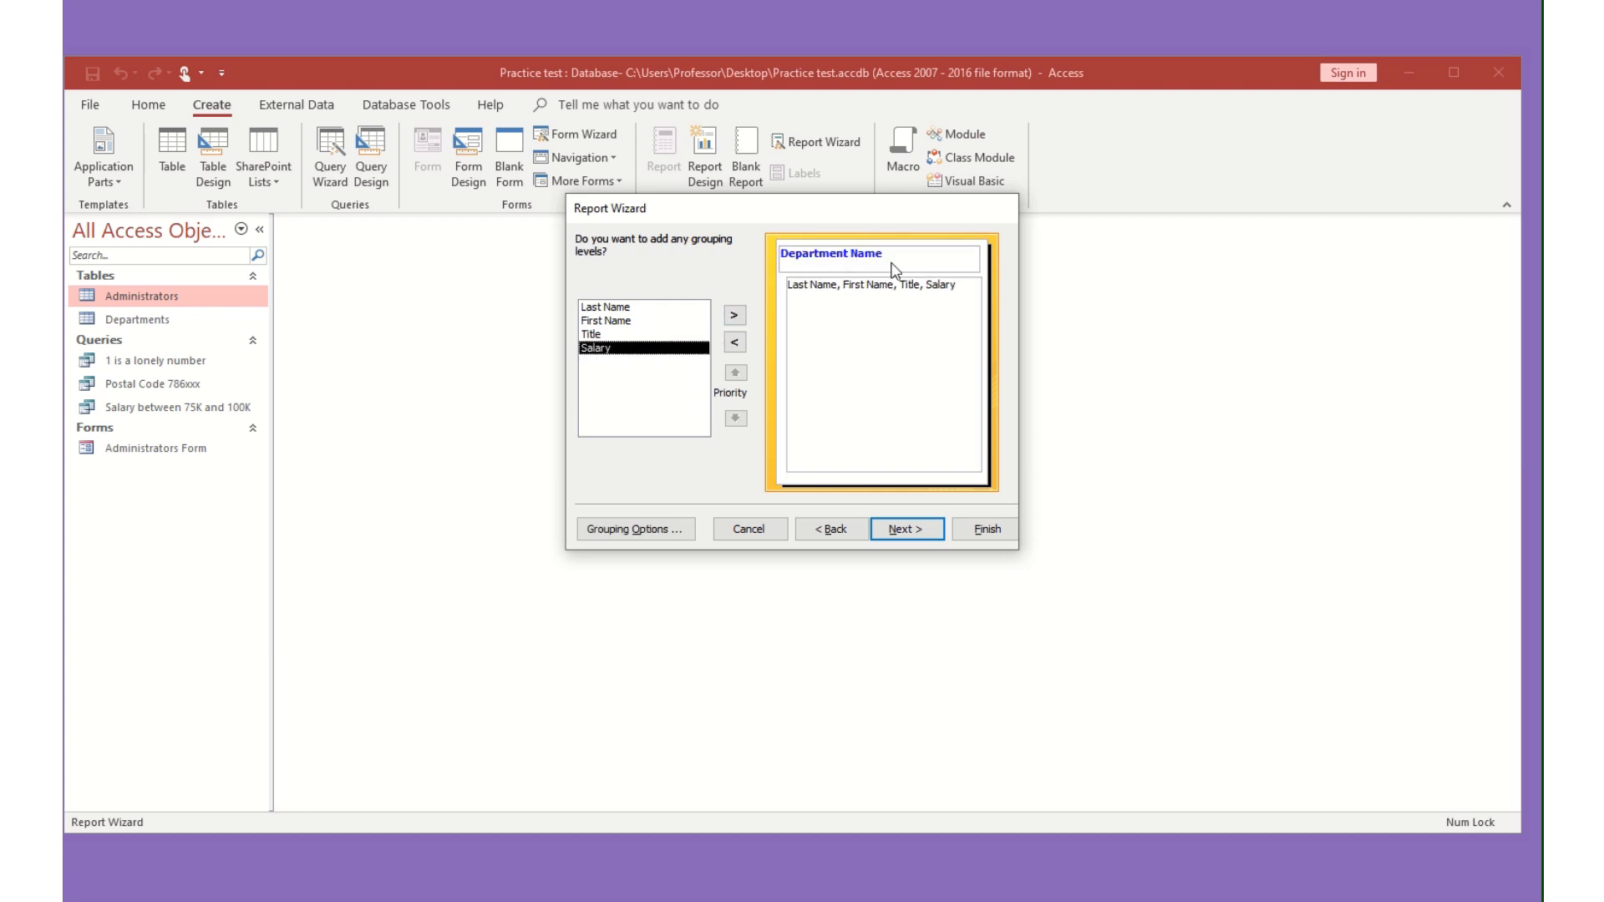
pyautogui.click(911, 529)
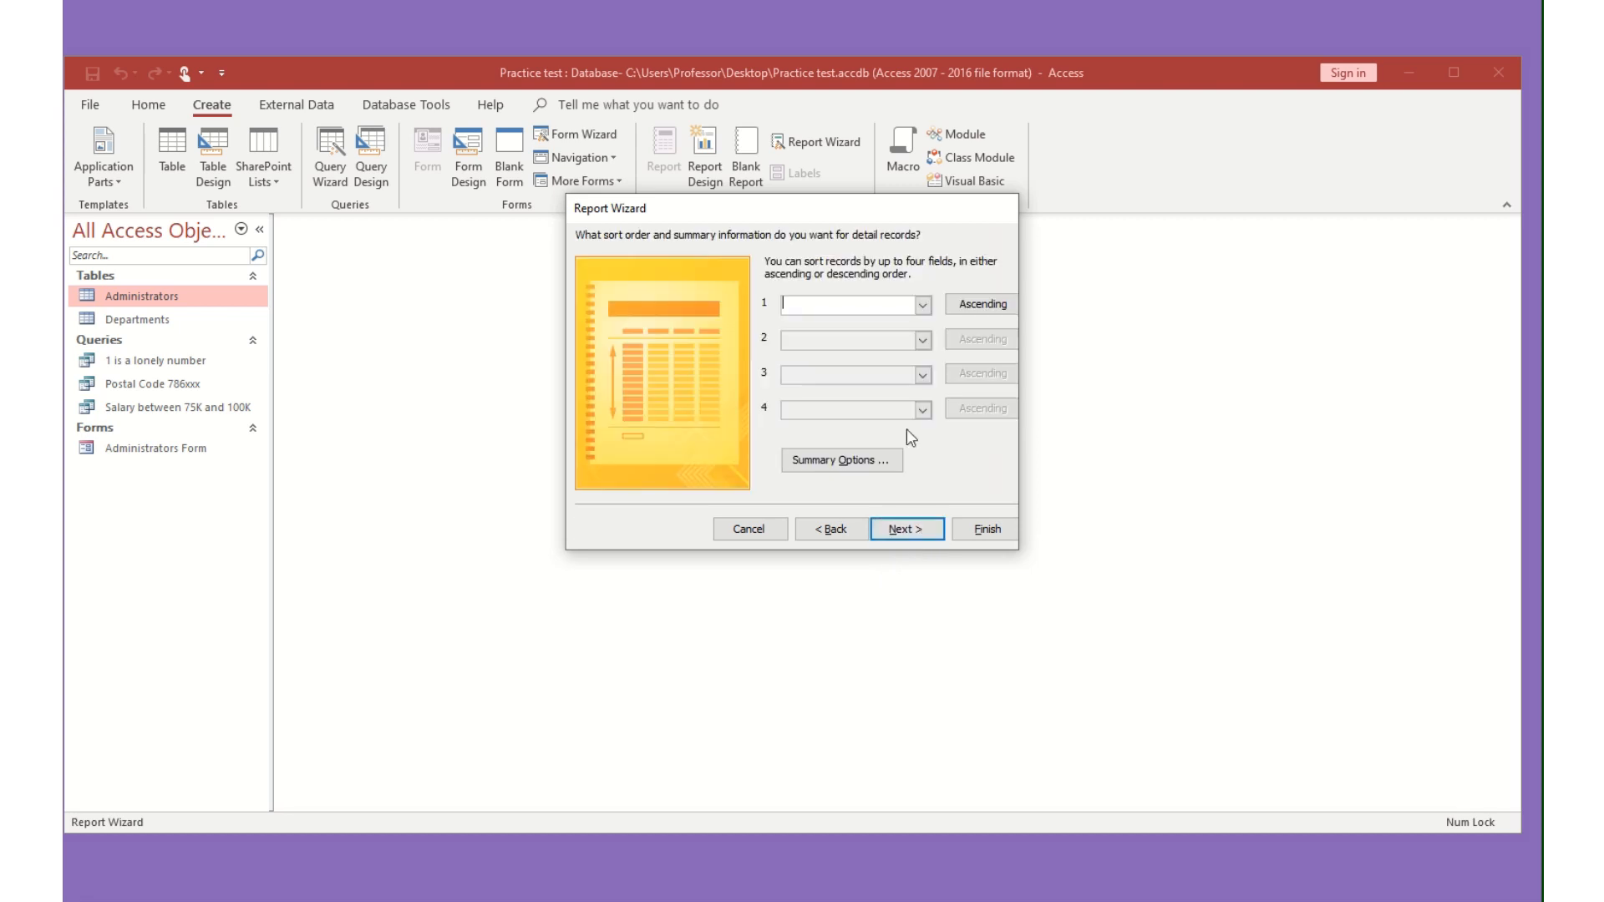
# - Sort the records ascending by Last Name
pyautogui.click(923, 308)
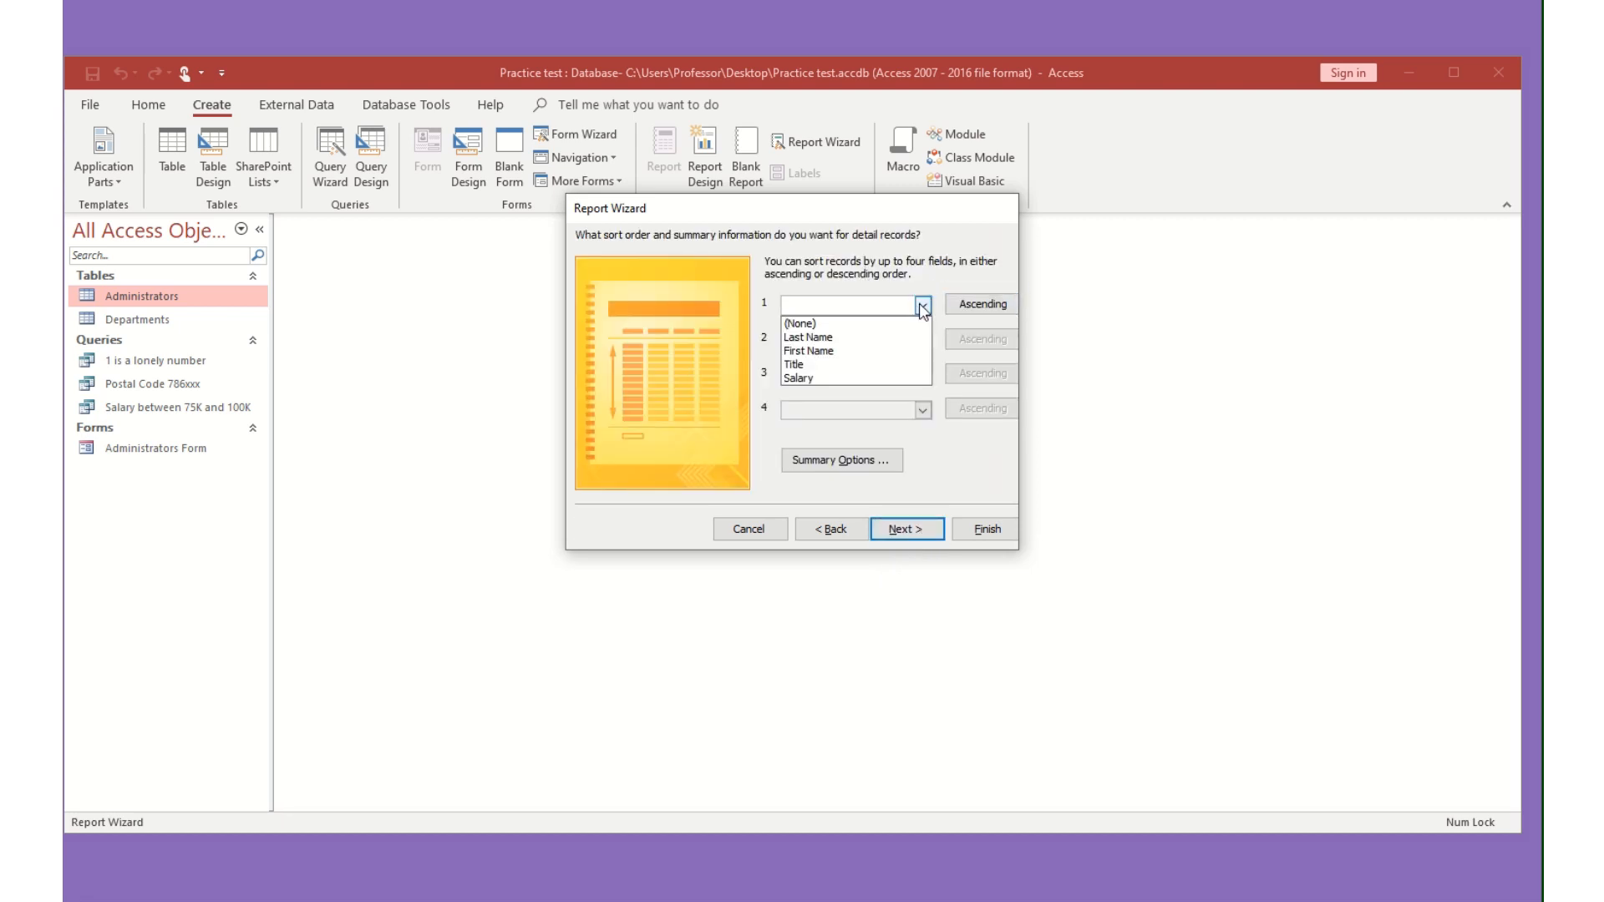
pyautogui.click(889, 338)
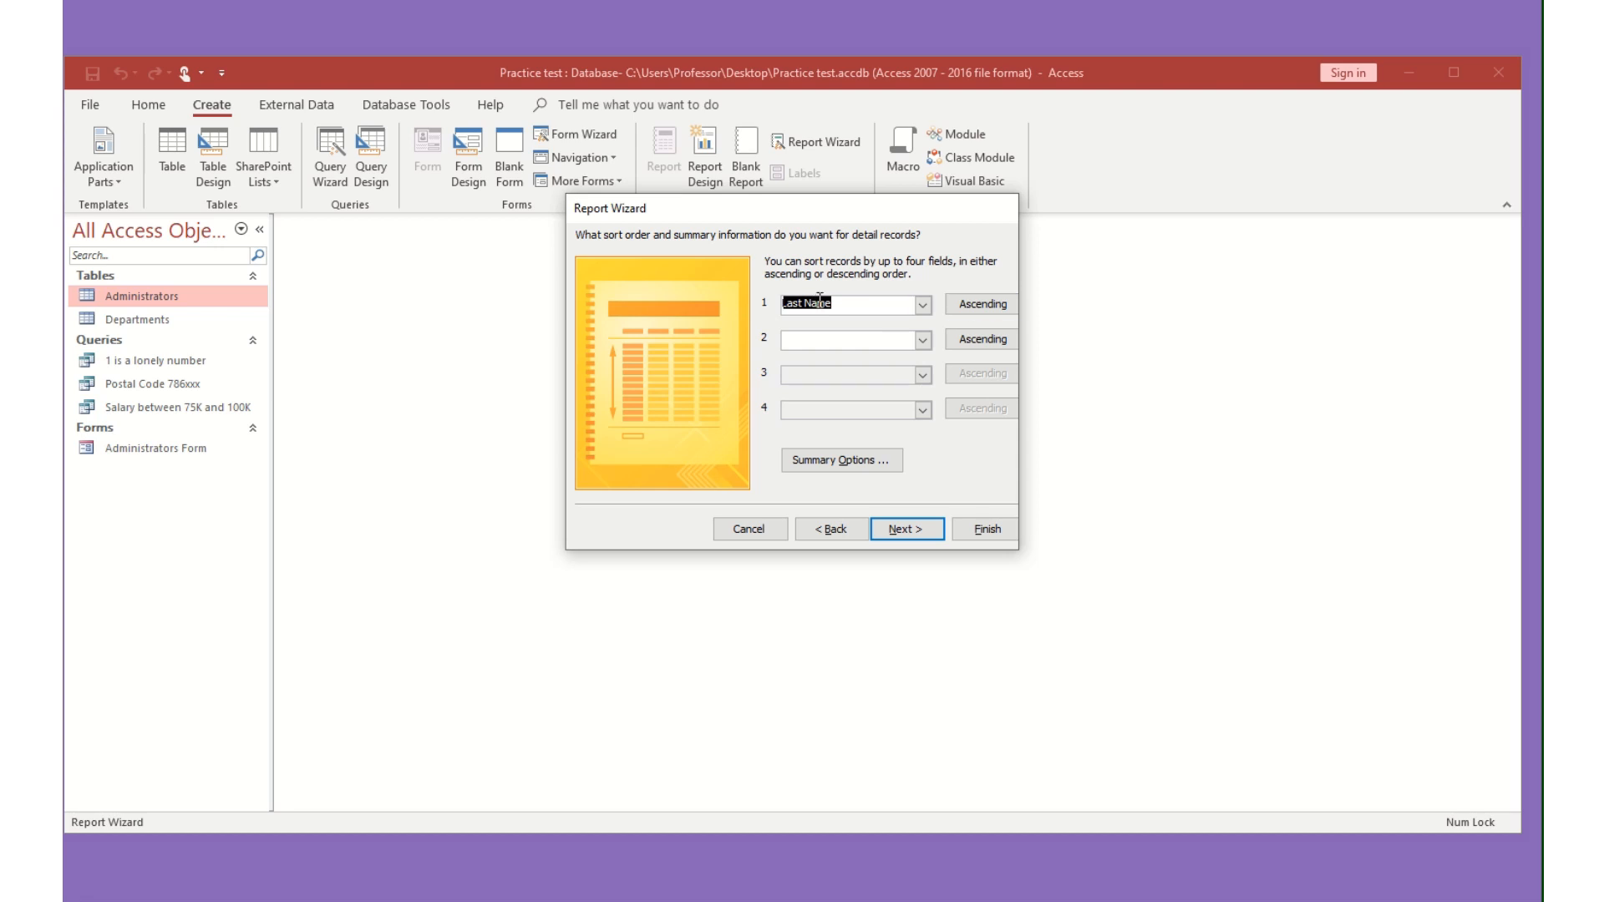
pyautogui.click(919, 530)
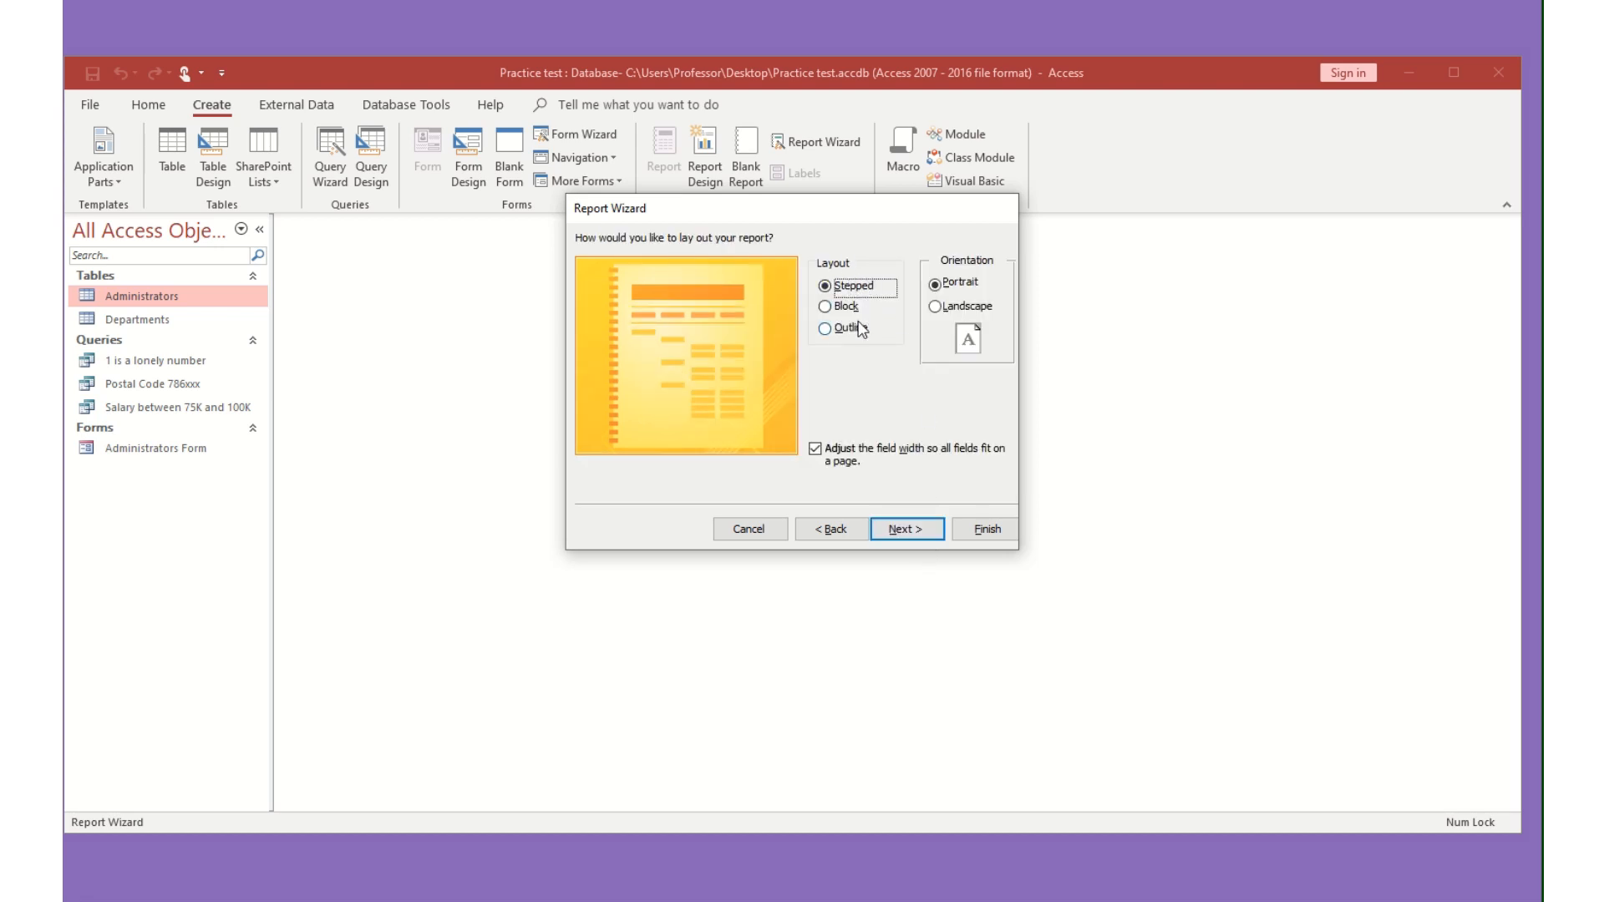
# - Choose landscape, title the report 'Administrators Departments', and finish with a preview
pyautogui.click(936, 310)
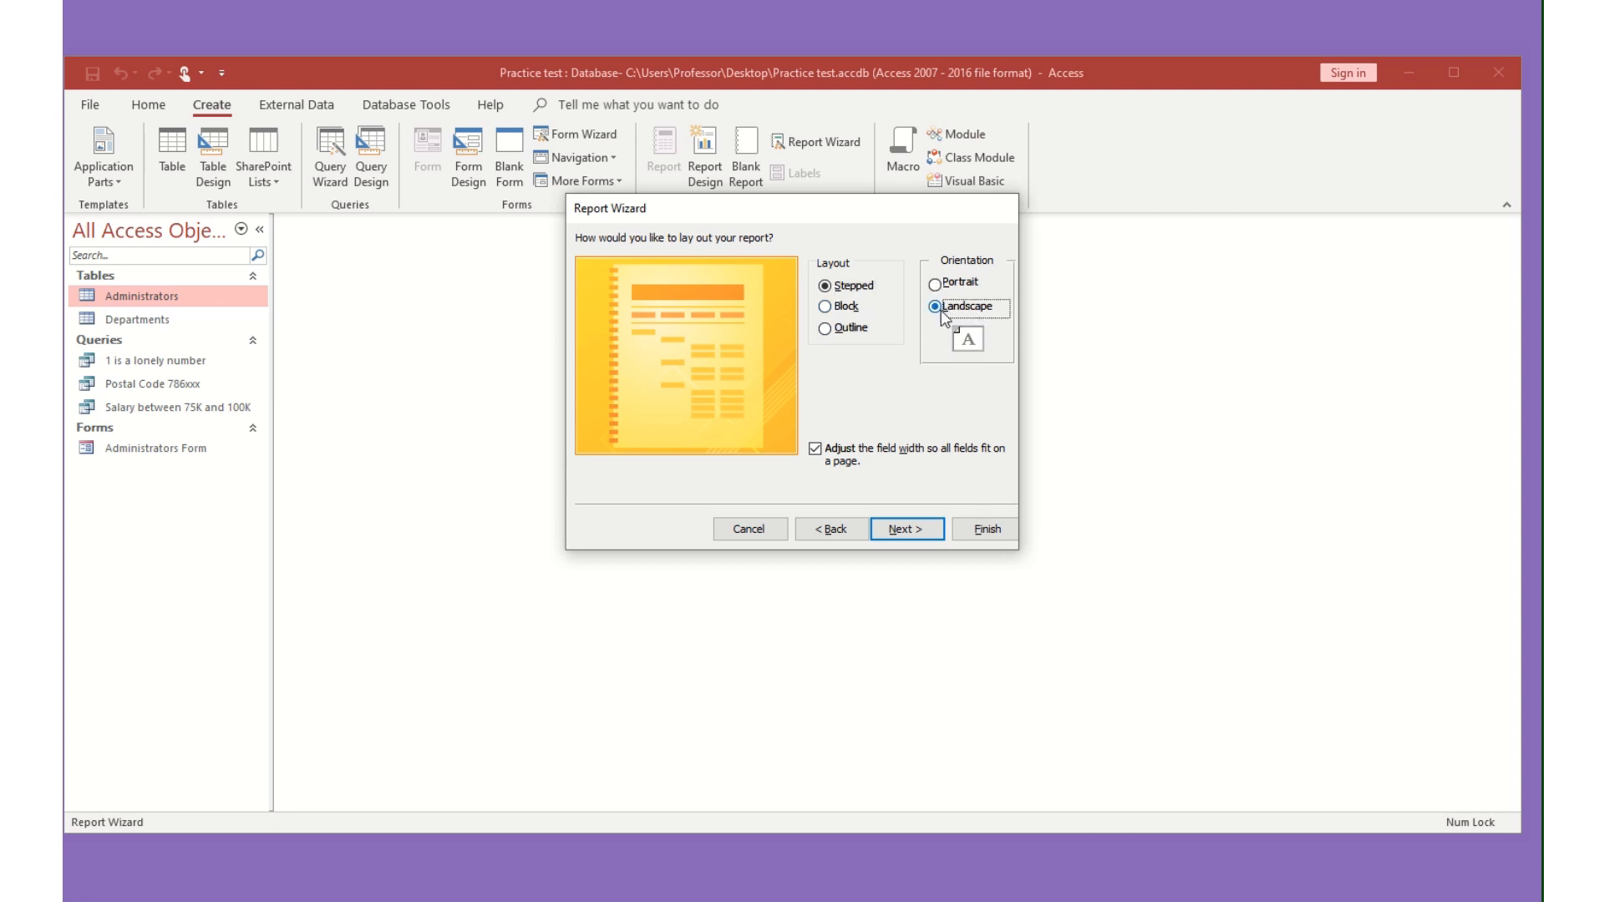
pyautogui.click(911, 529)
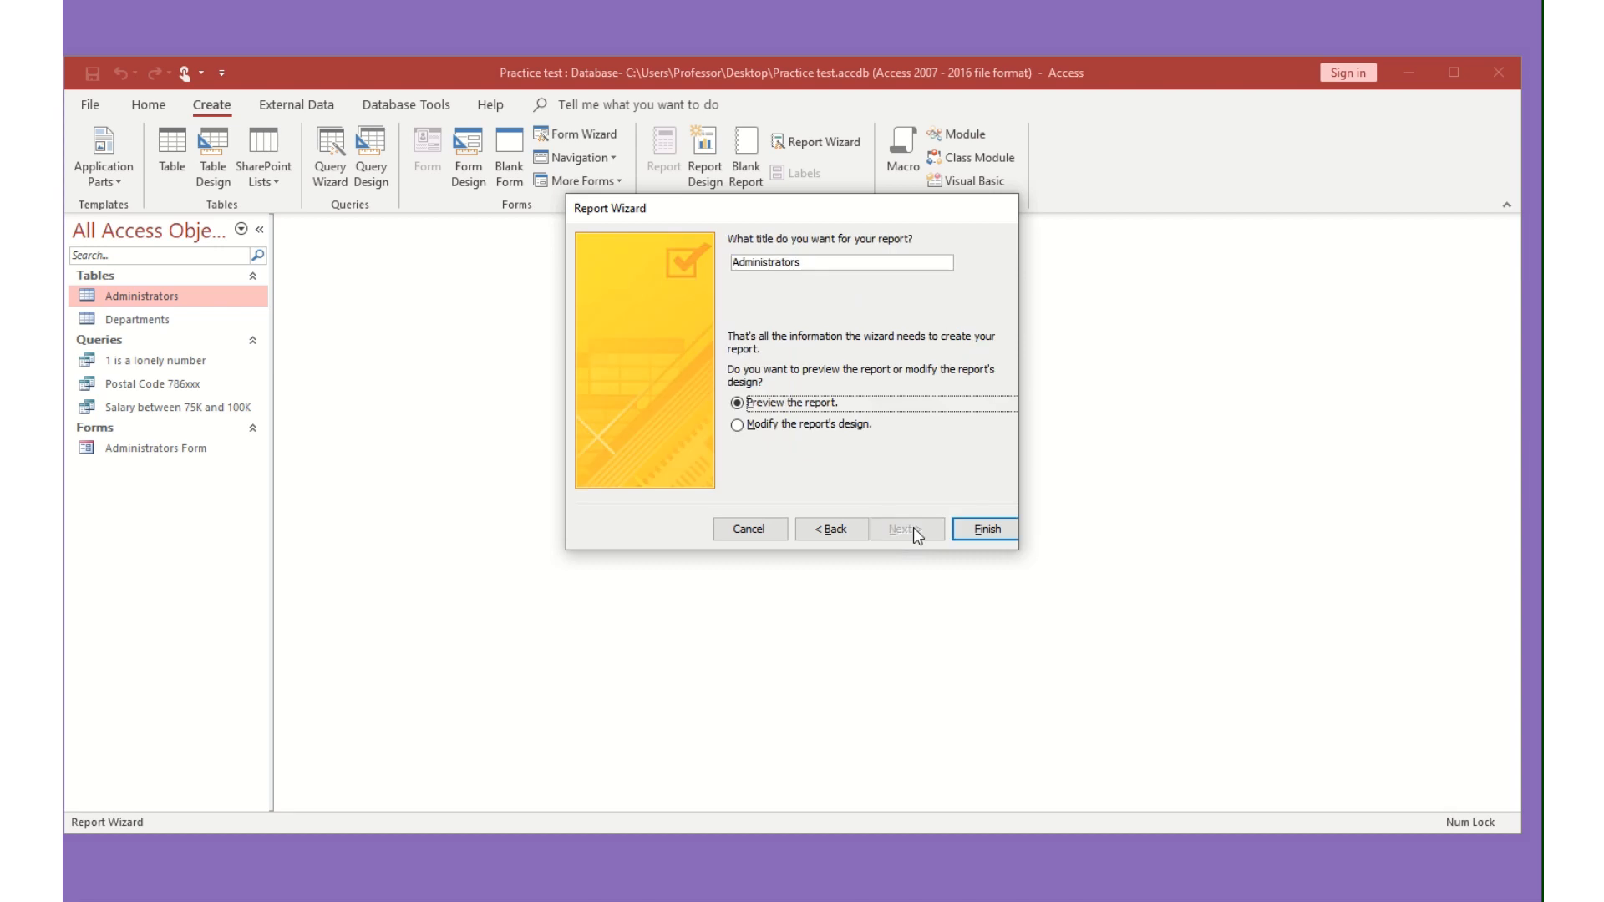
pyautogui.click(837, 266)
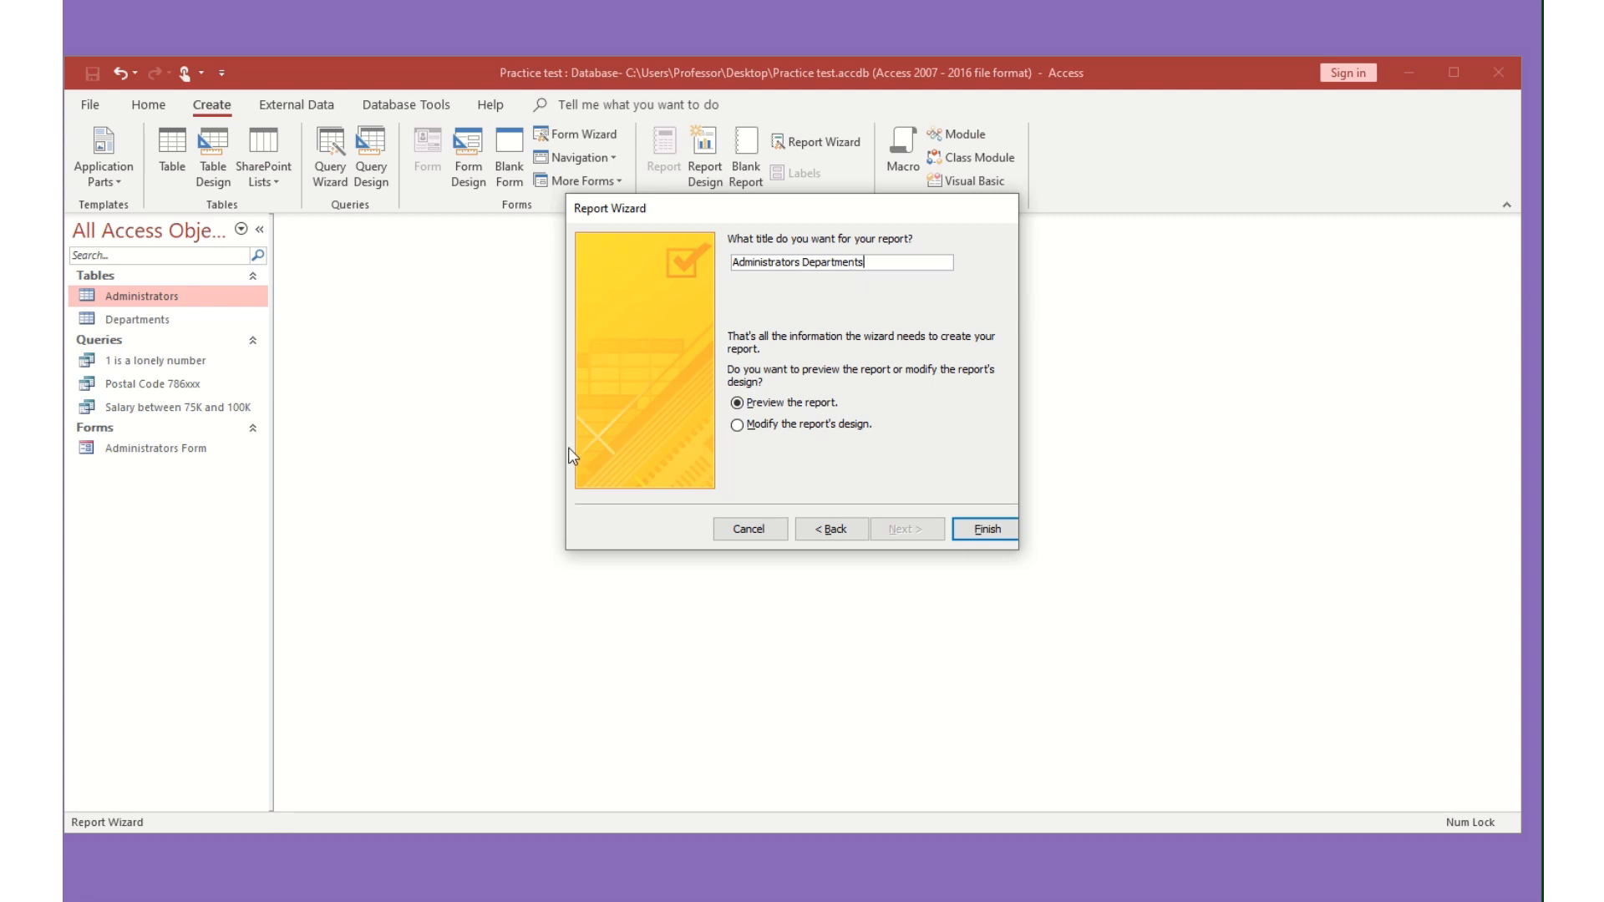
pyautogui.click(976, 531)
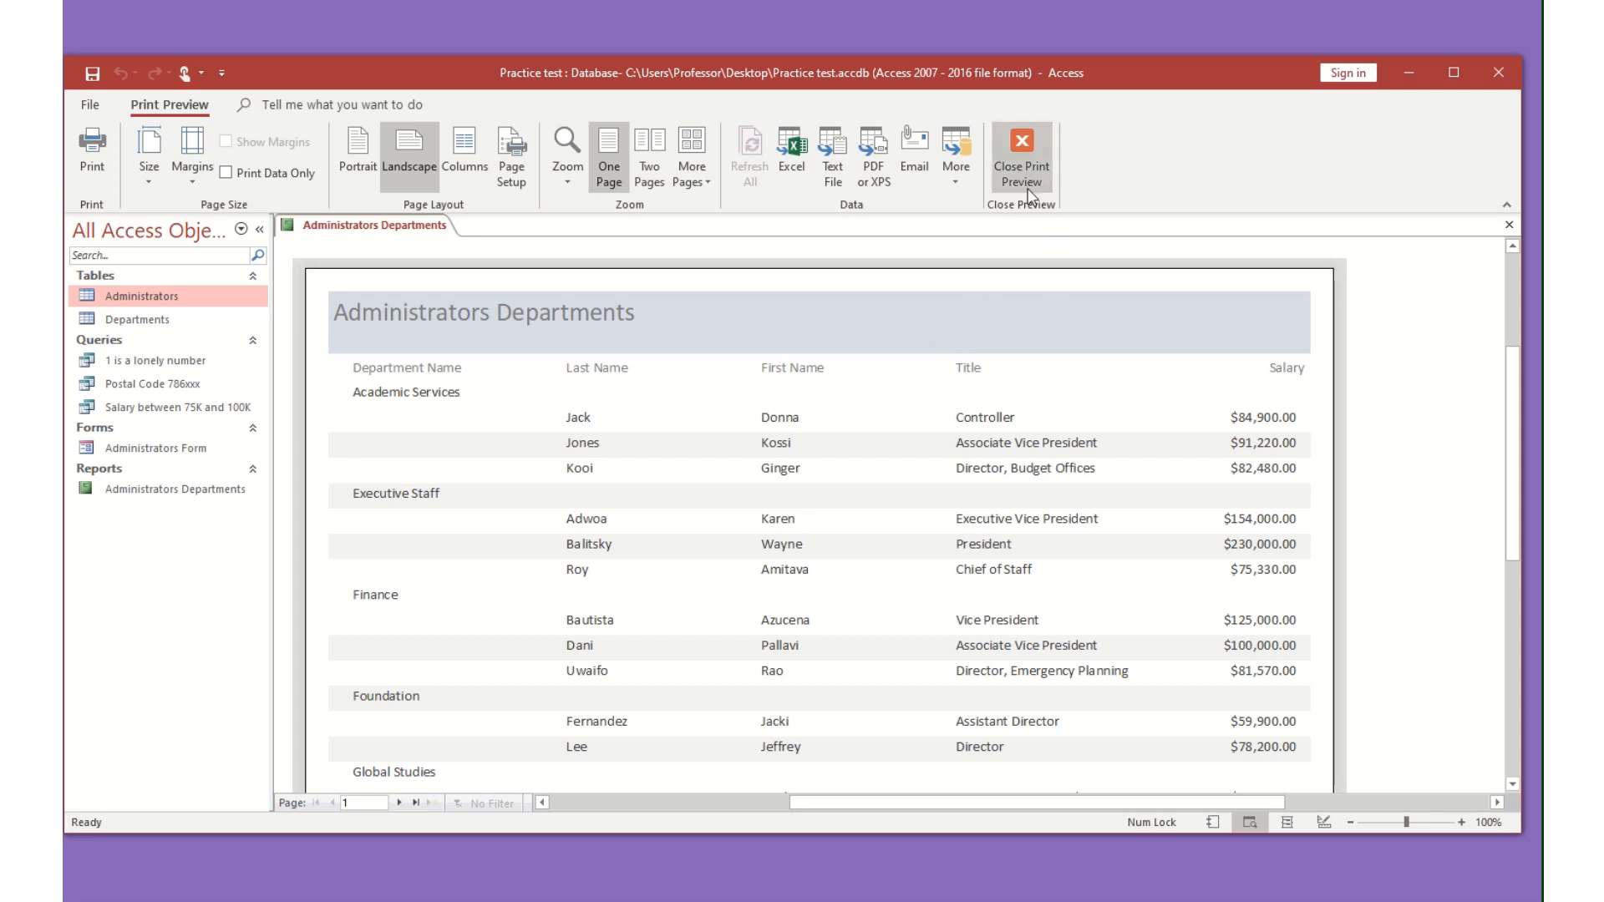
# - Close the preview, switch to Layout View, and hide the Property Sheet
pyautogui.click(1029, 140)
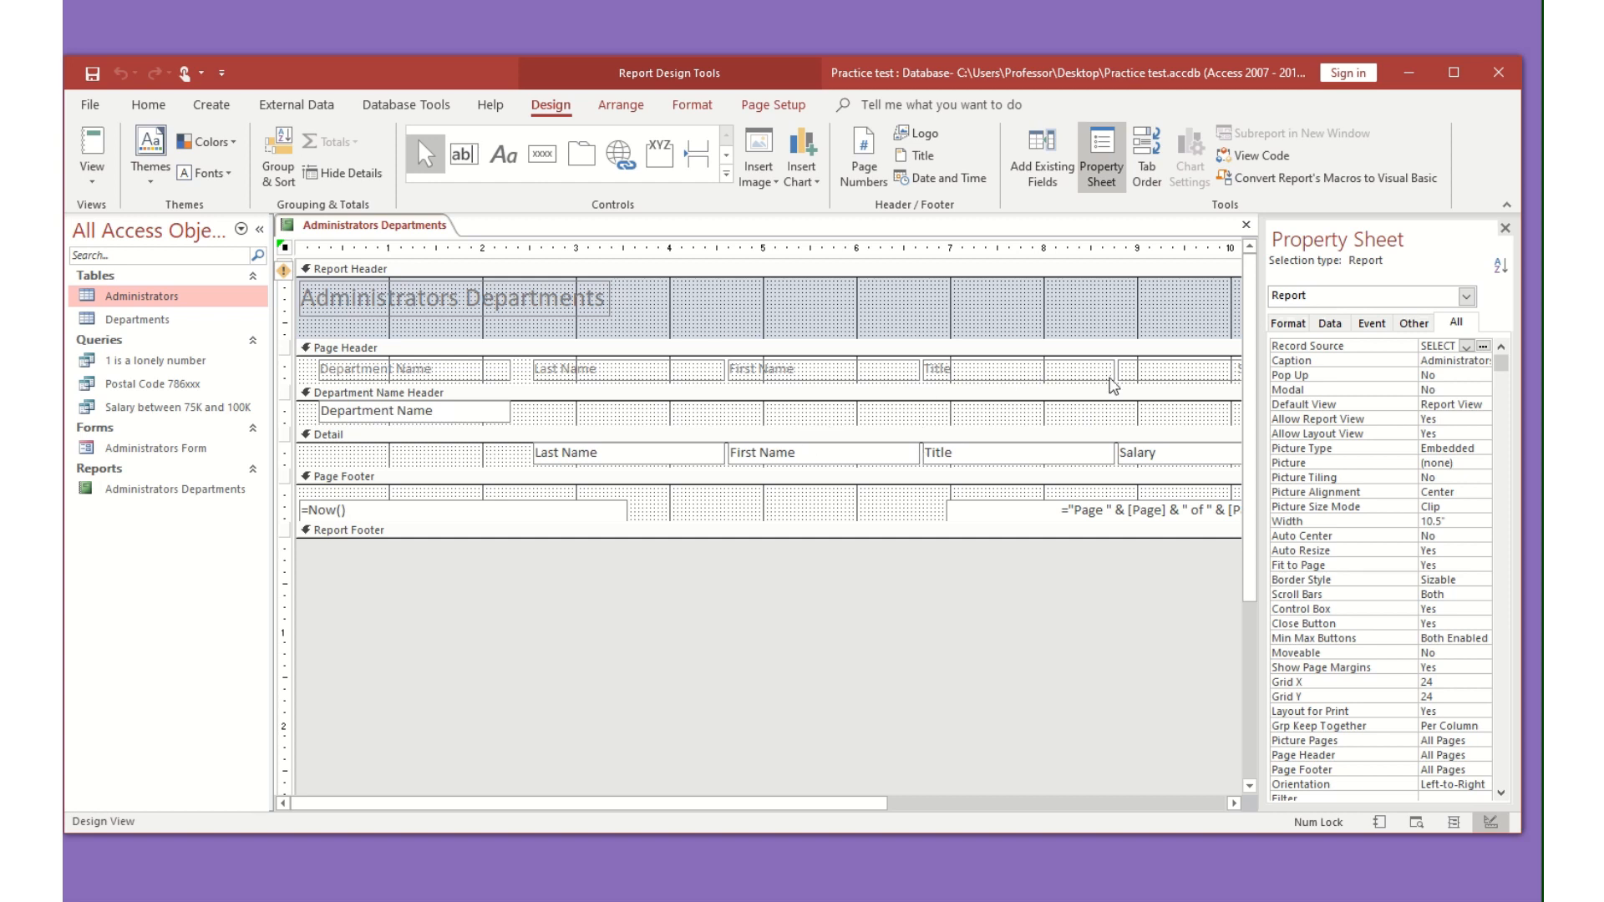
pyautogui.click(1454, 823)
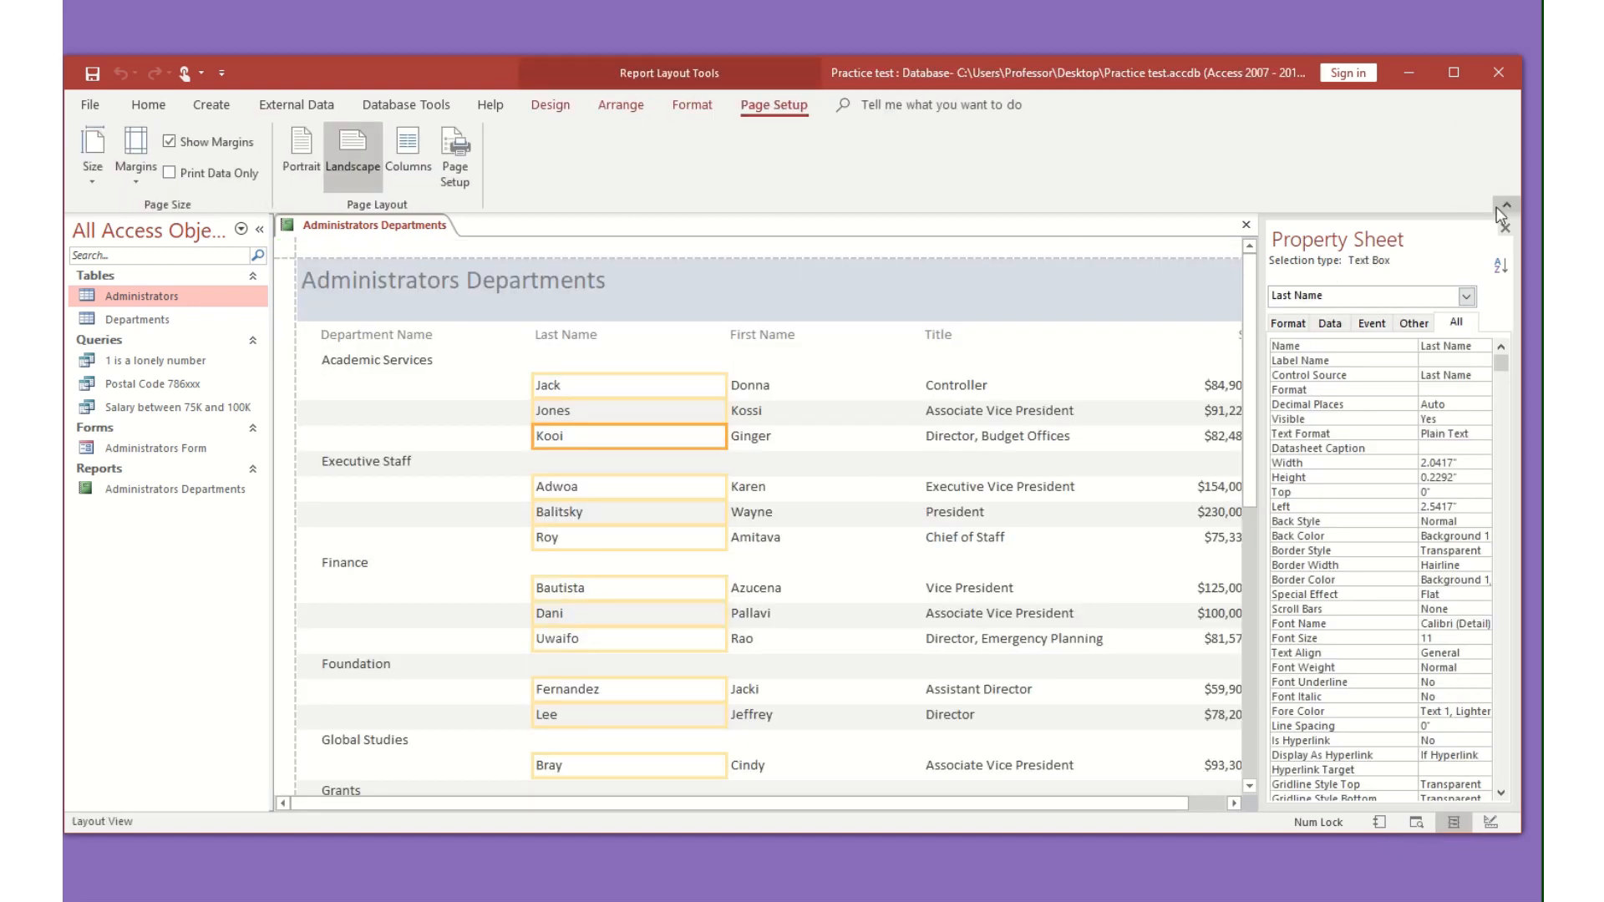
pyautogui.click(1507, 228)
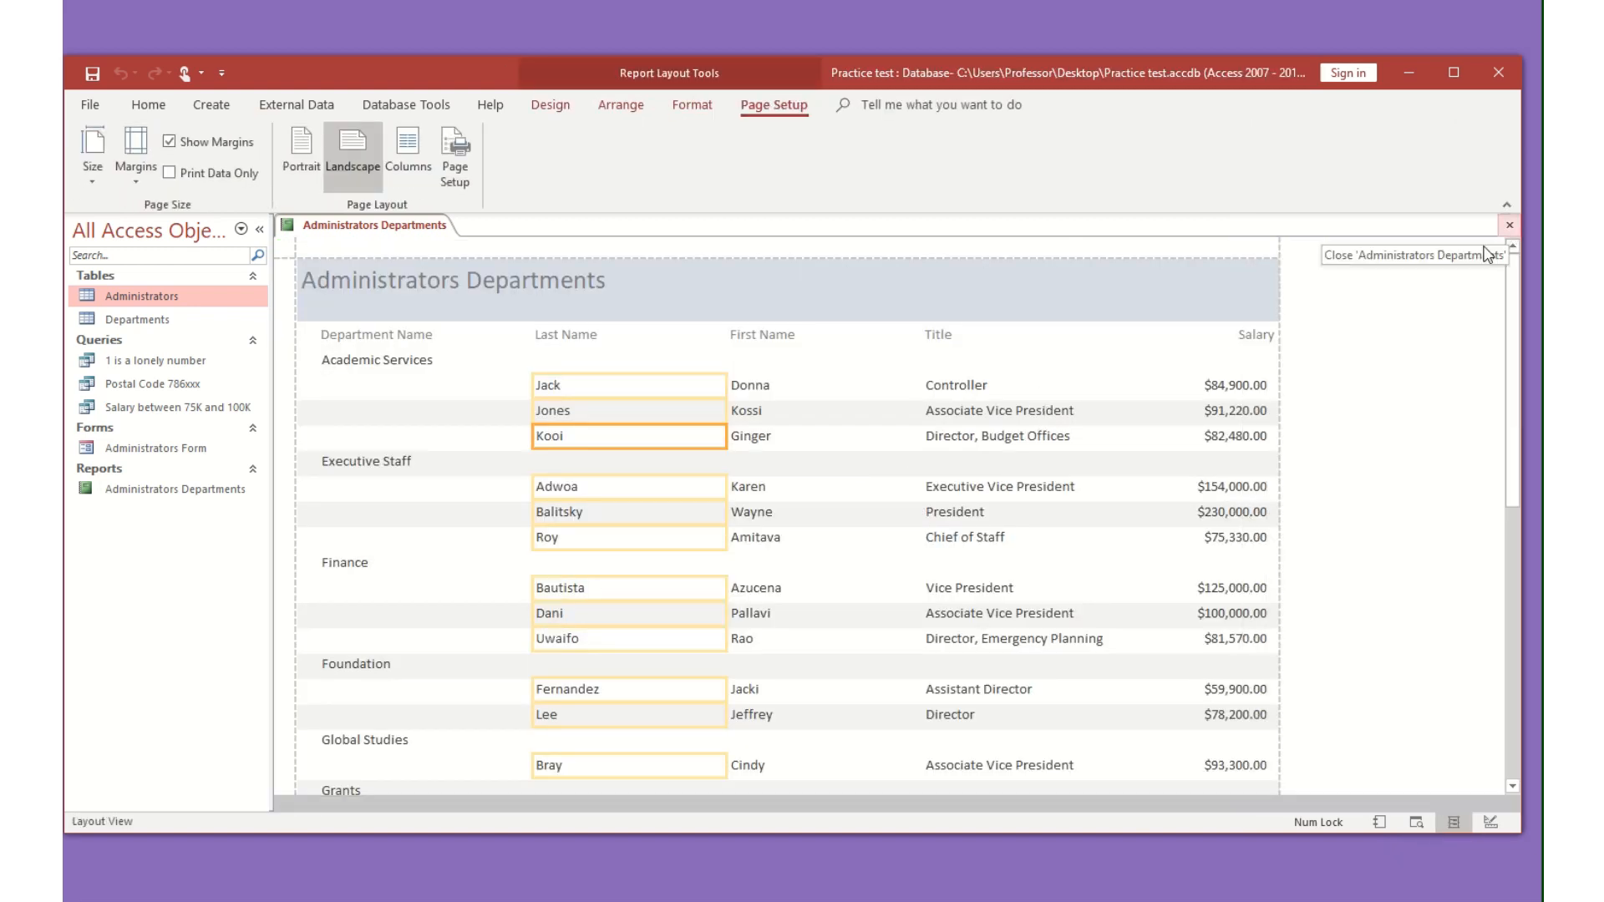
# - Nudge the Salary heading two steps left and narrow it from its left edge
pyautogui.click(1251, 334)
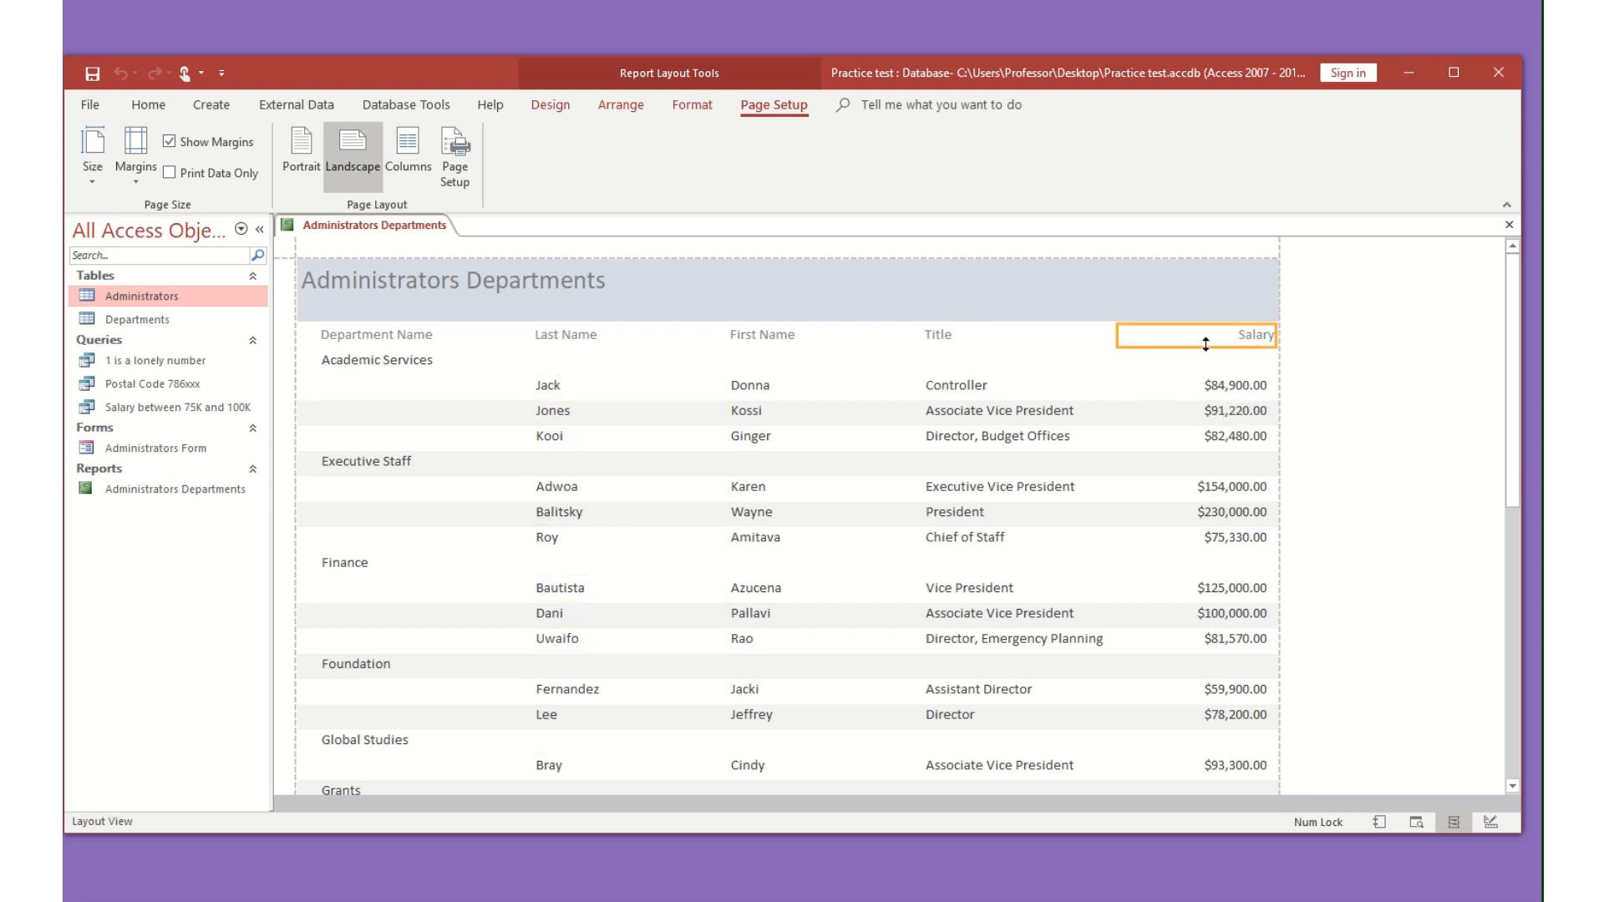
pyautogui.press('Left')
pyautogui.press('Left')
pyautogui.press('Left')
pyautogui.press('Left')
pyautogui.press('Left')
pyautogui.press('Left')
pyautogui.press('Left')
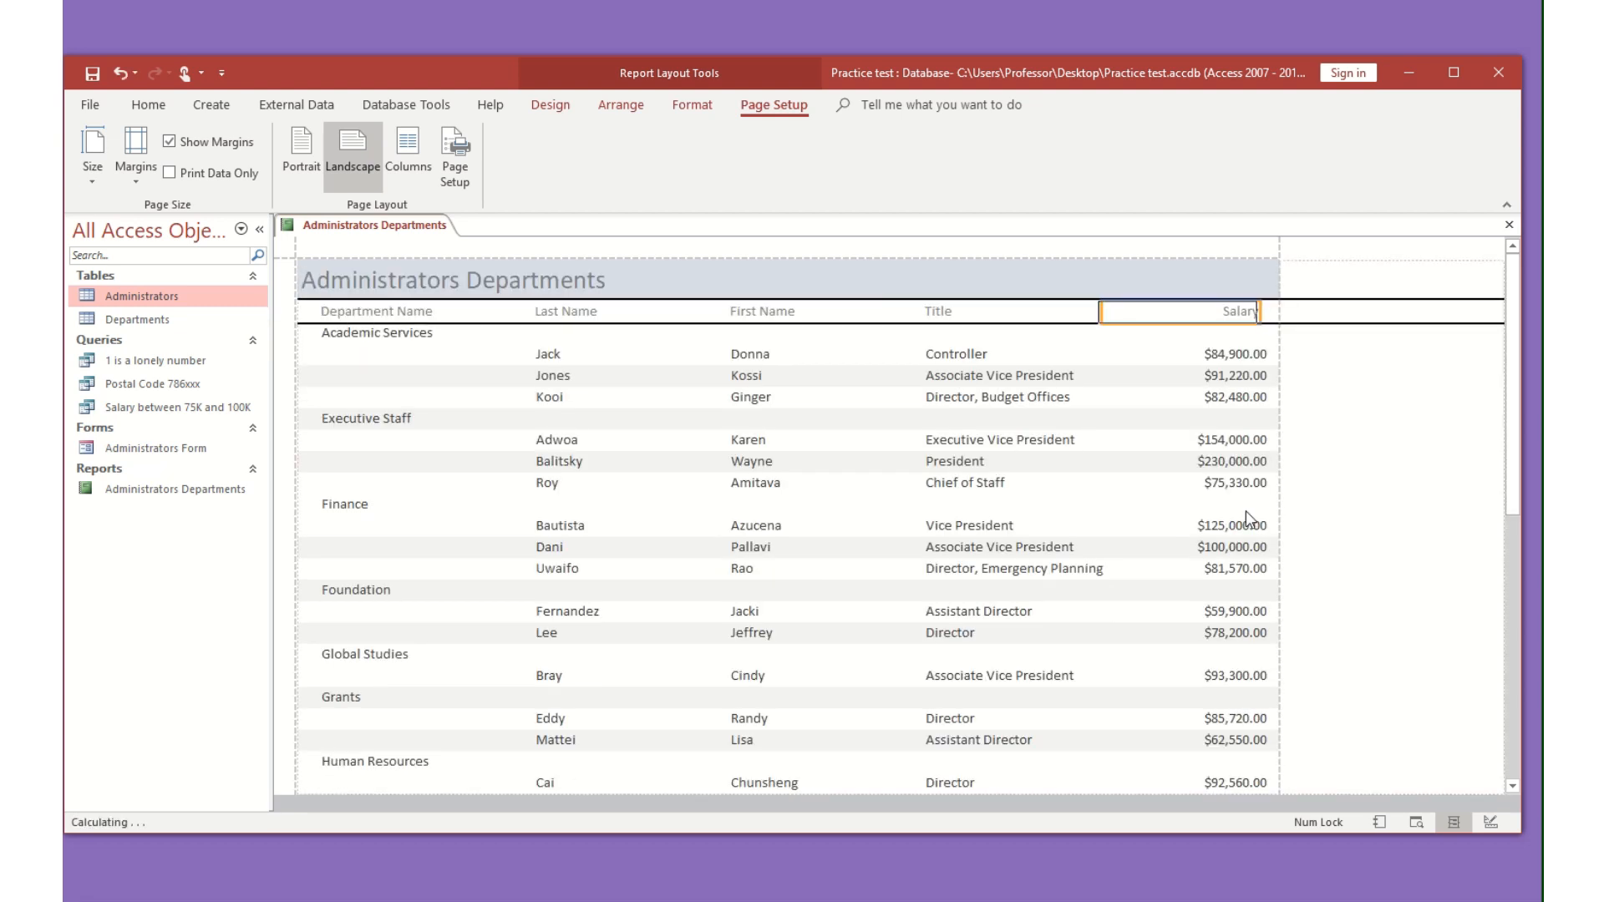
pyautogui.press('Left')
pyautogui.click(1098, 316)
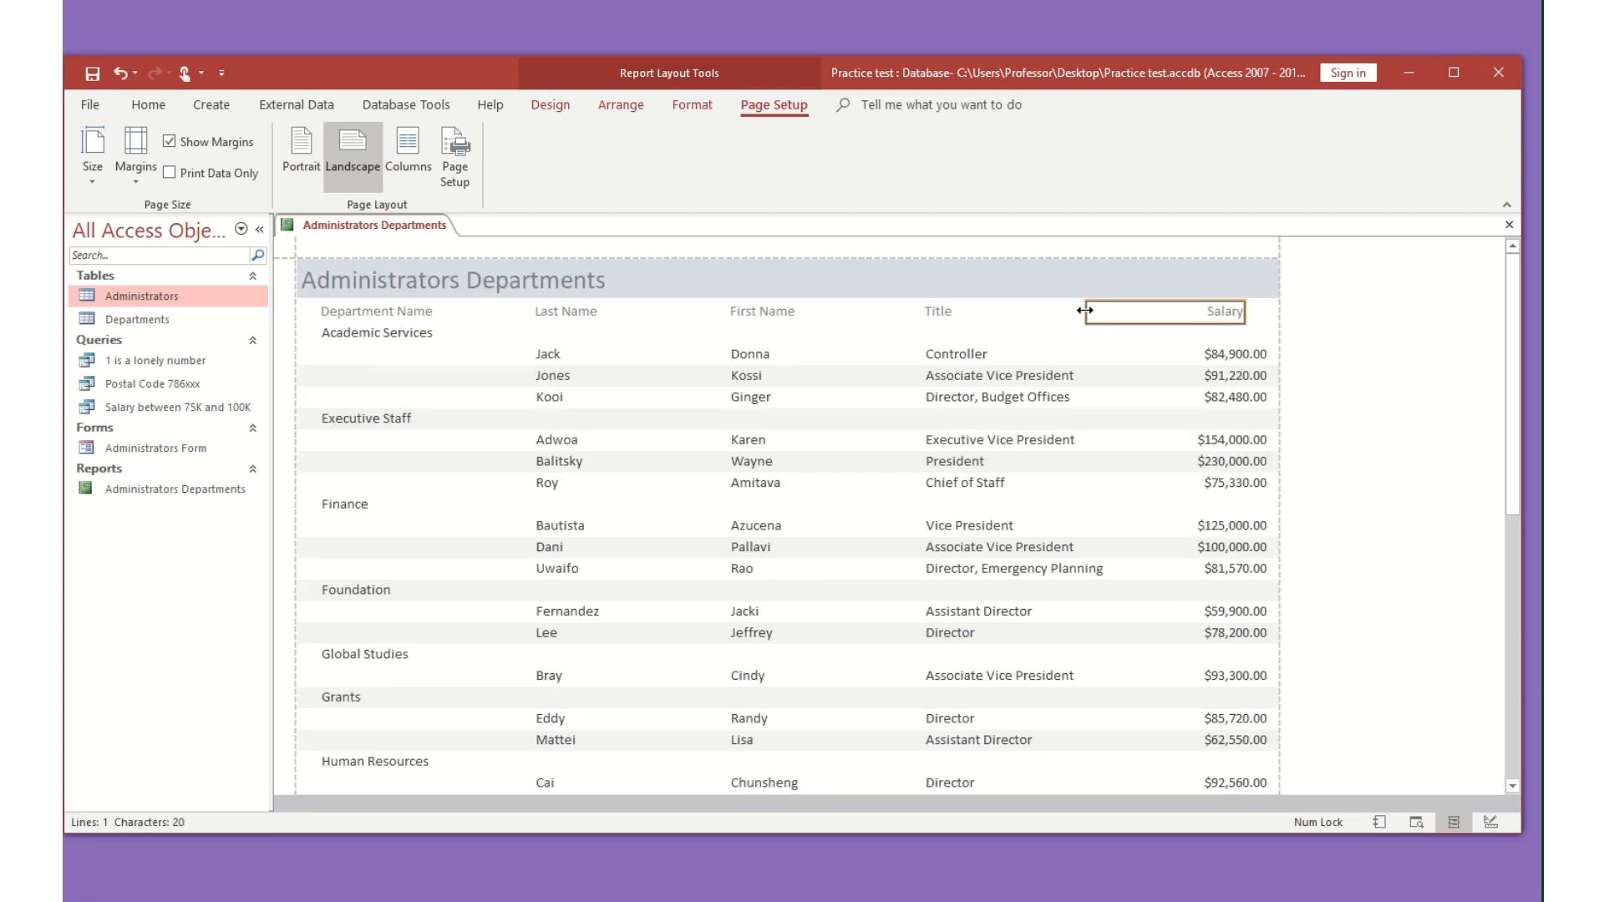
pyautogui.moveTo(1183, 322); pyautogui.dragTo(1184, 322)
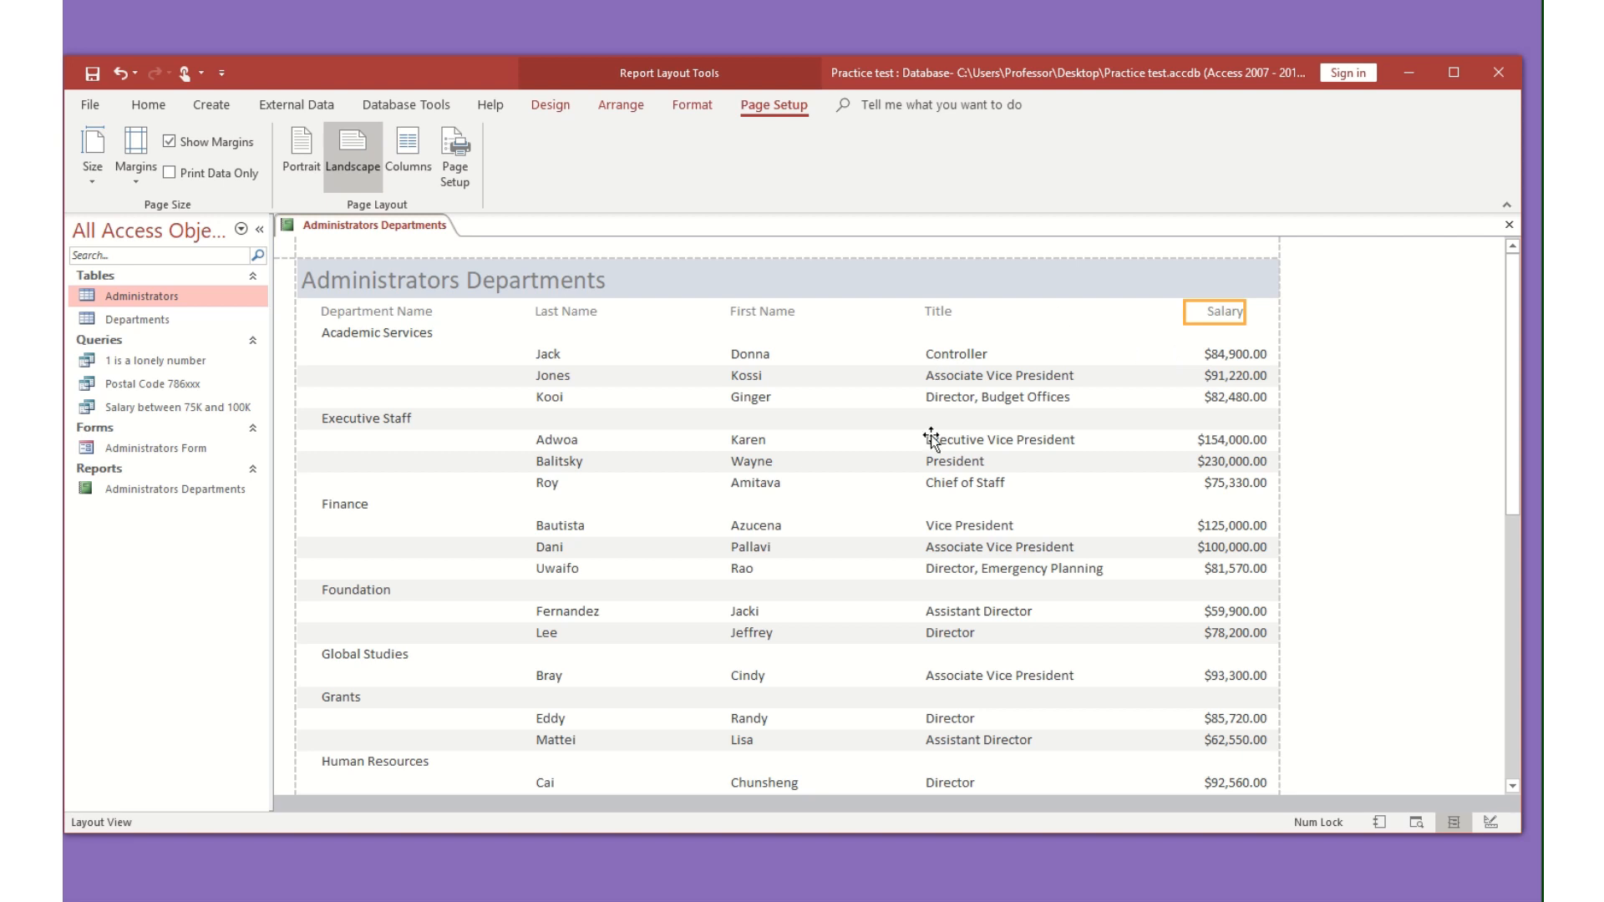
pyautogui.scroll(-3, 747, 542)
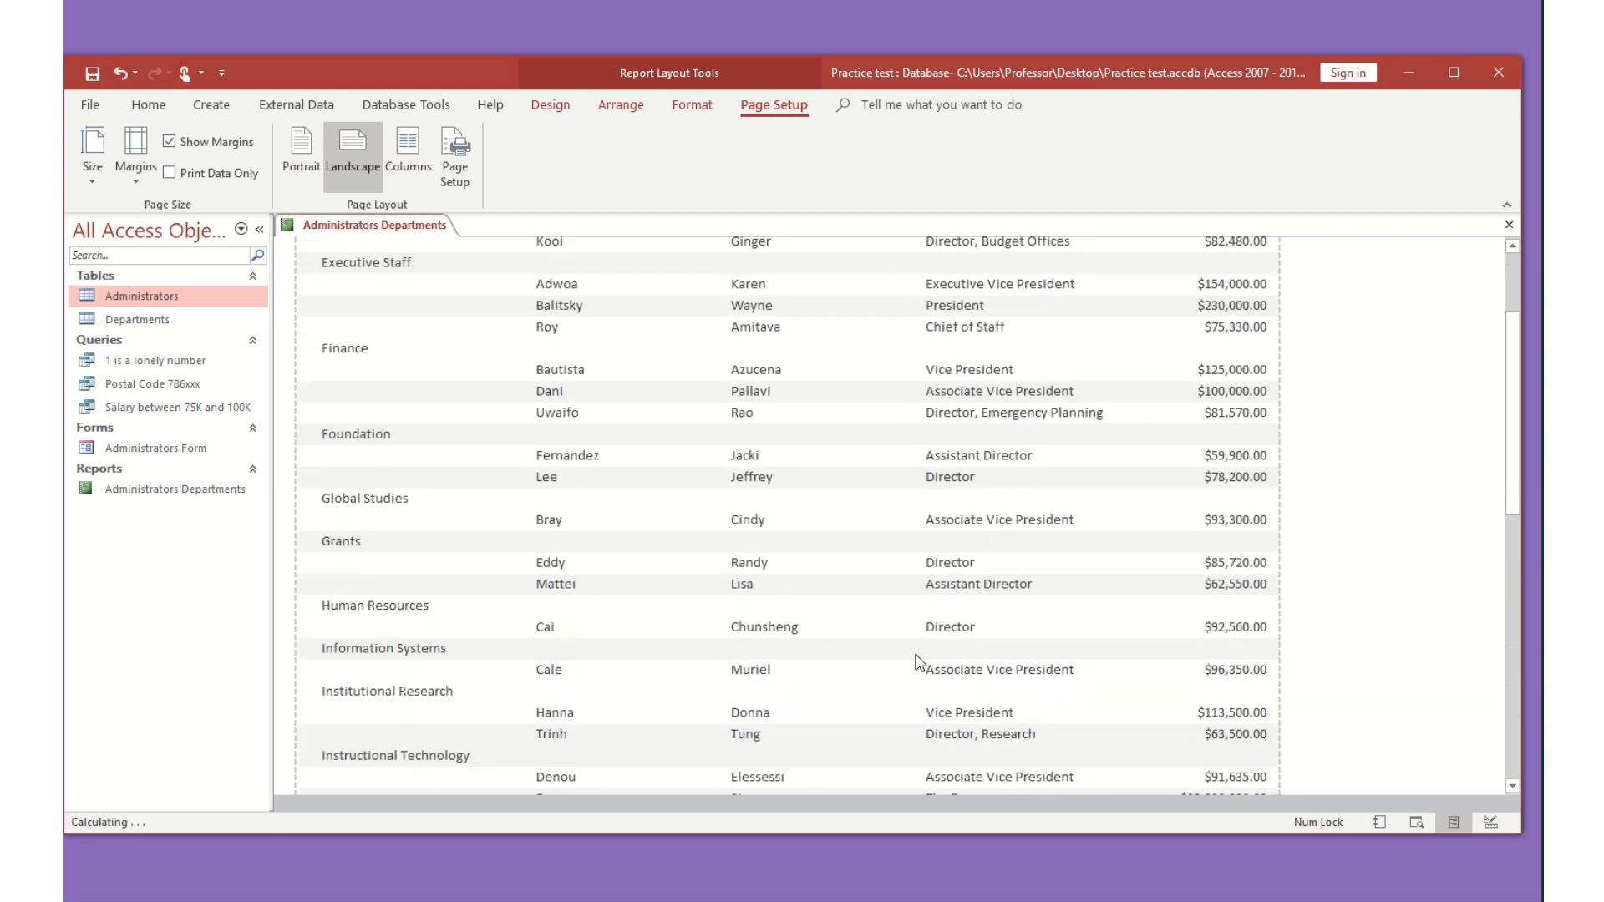
pyautogui.scroll(-2, 1013, 668)
pyautogui.scroll(-2, 994, 665)
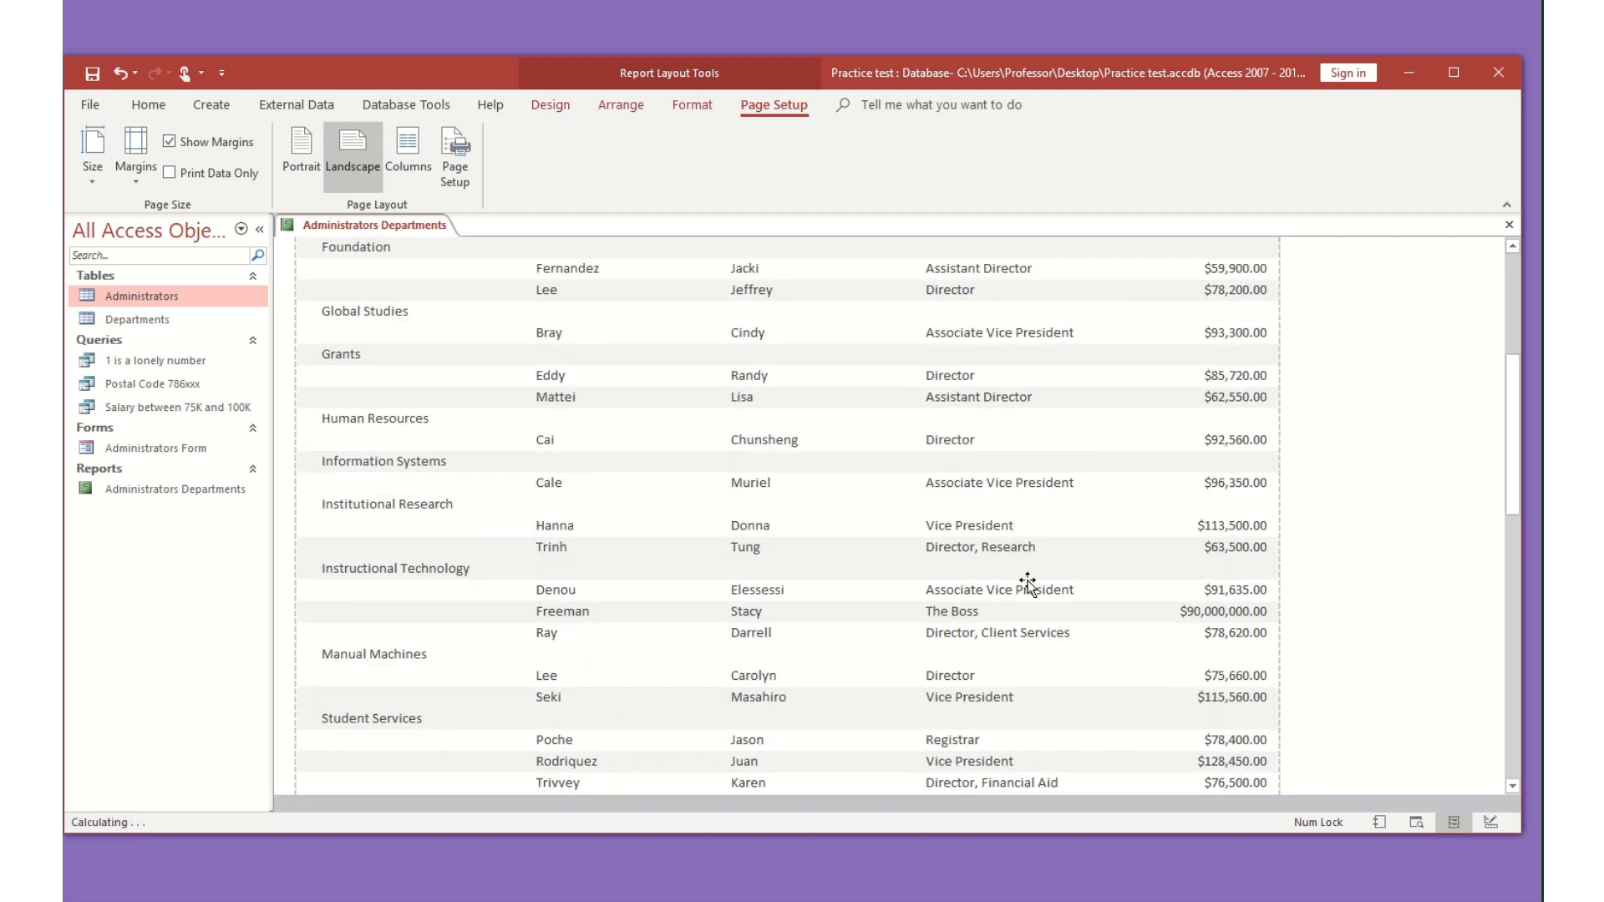
pyautogui.scroll(-3, 1077, 589)
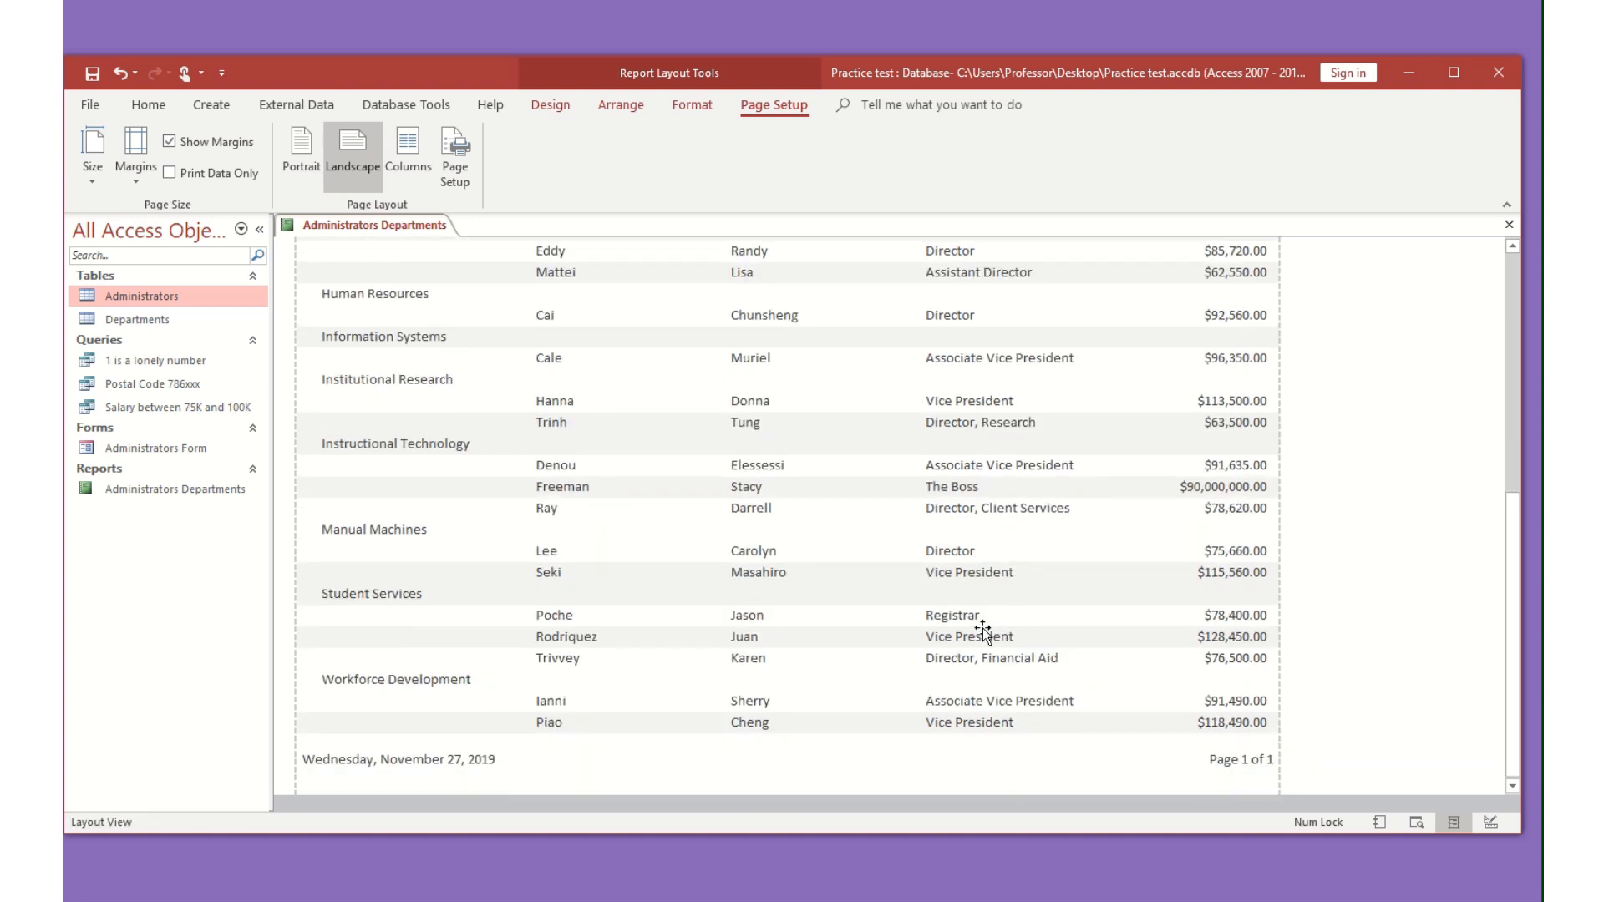
pyautogui.click(760, 552)
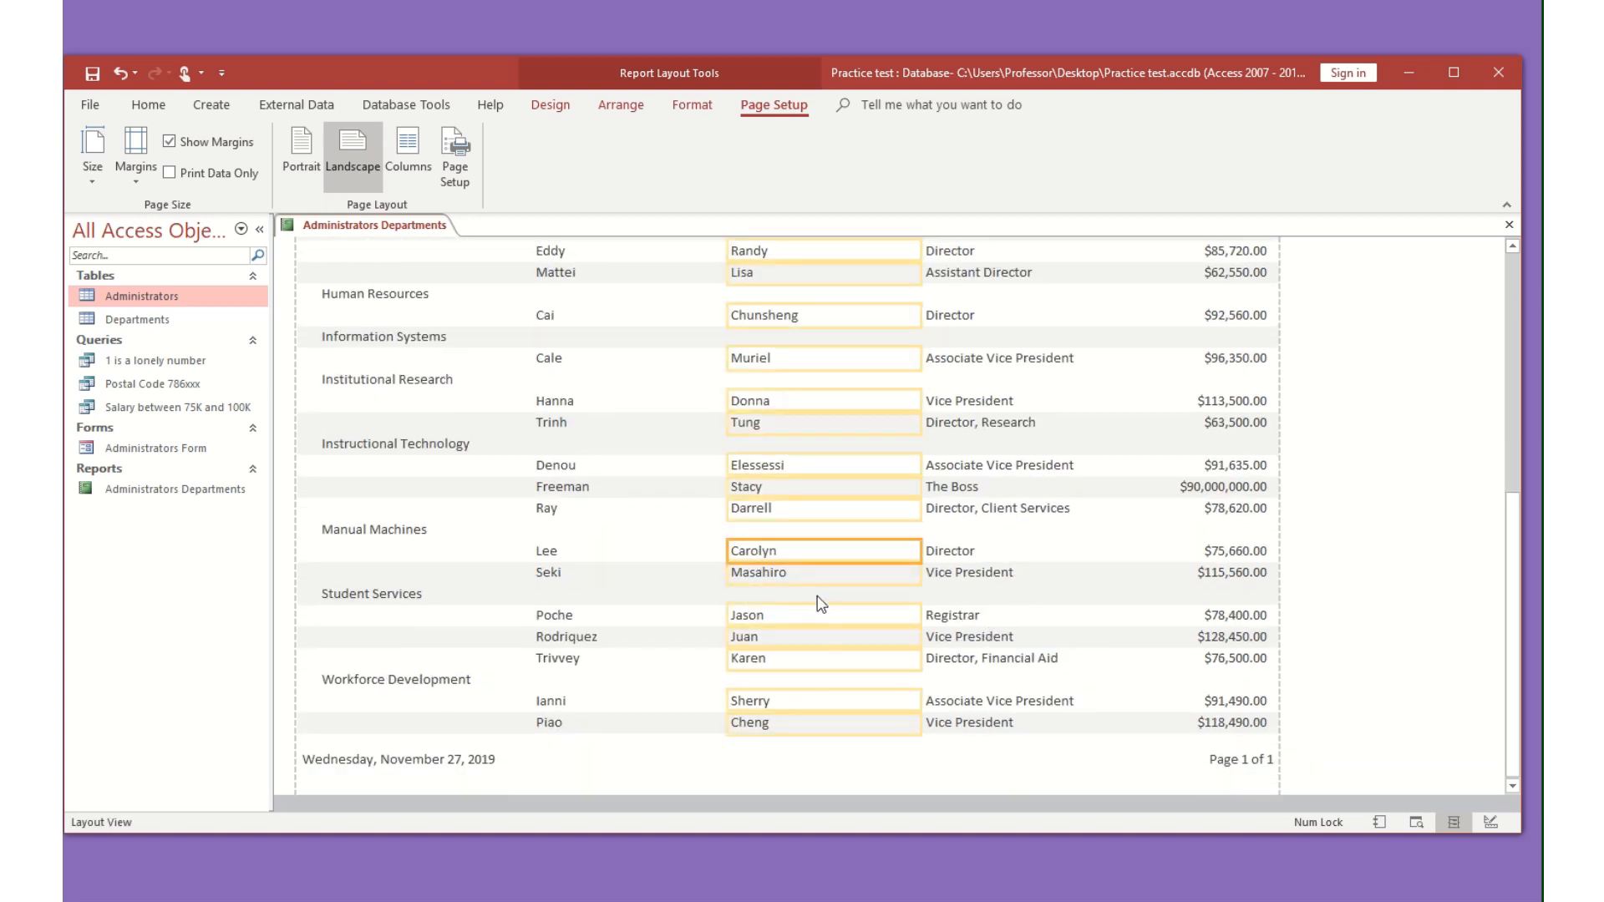
# - Narrow the First Name column by dragging its right edge
pyautogui.scroll(11, 835, 534)
pyautogui.scroll(-2, 856, 418)
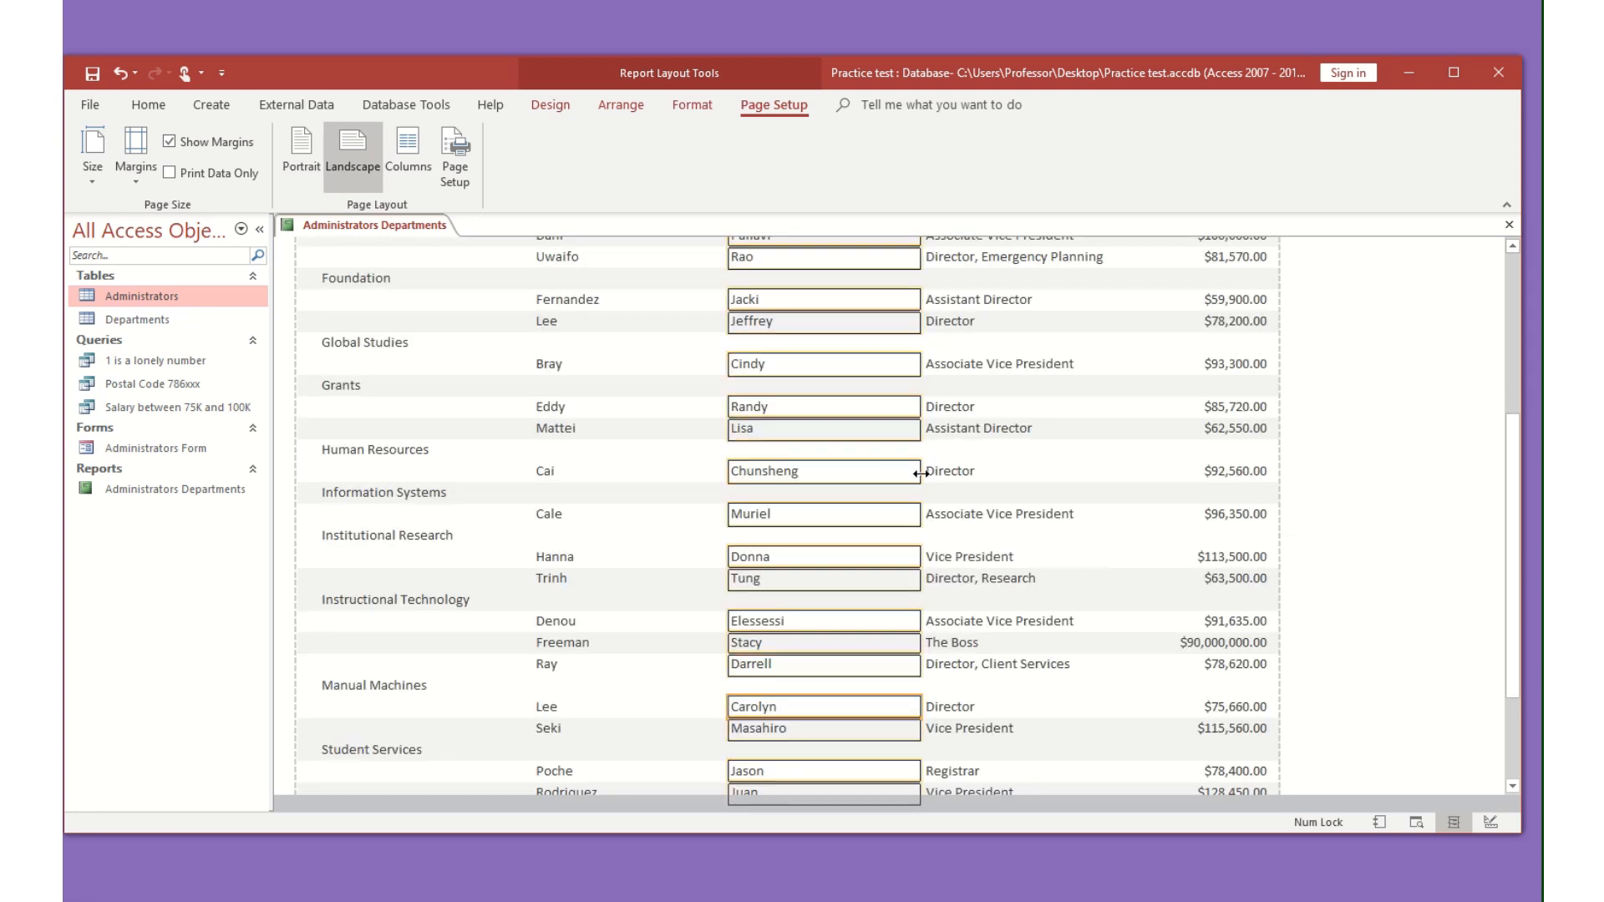
pyautogui.moveTo(921, 474); pyautogui.dragTo(881, 474)
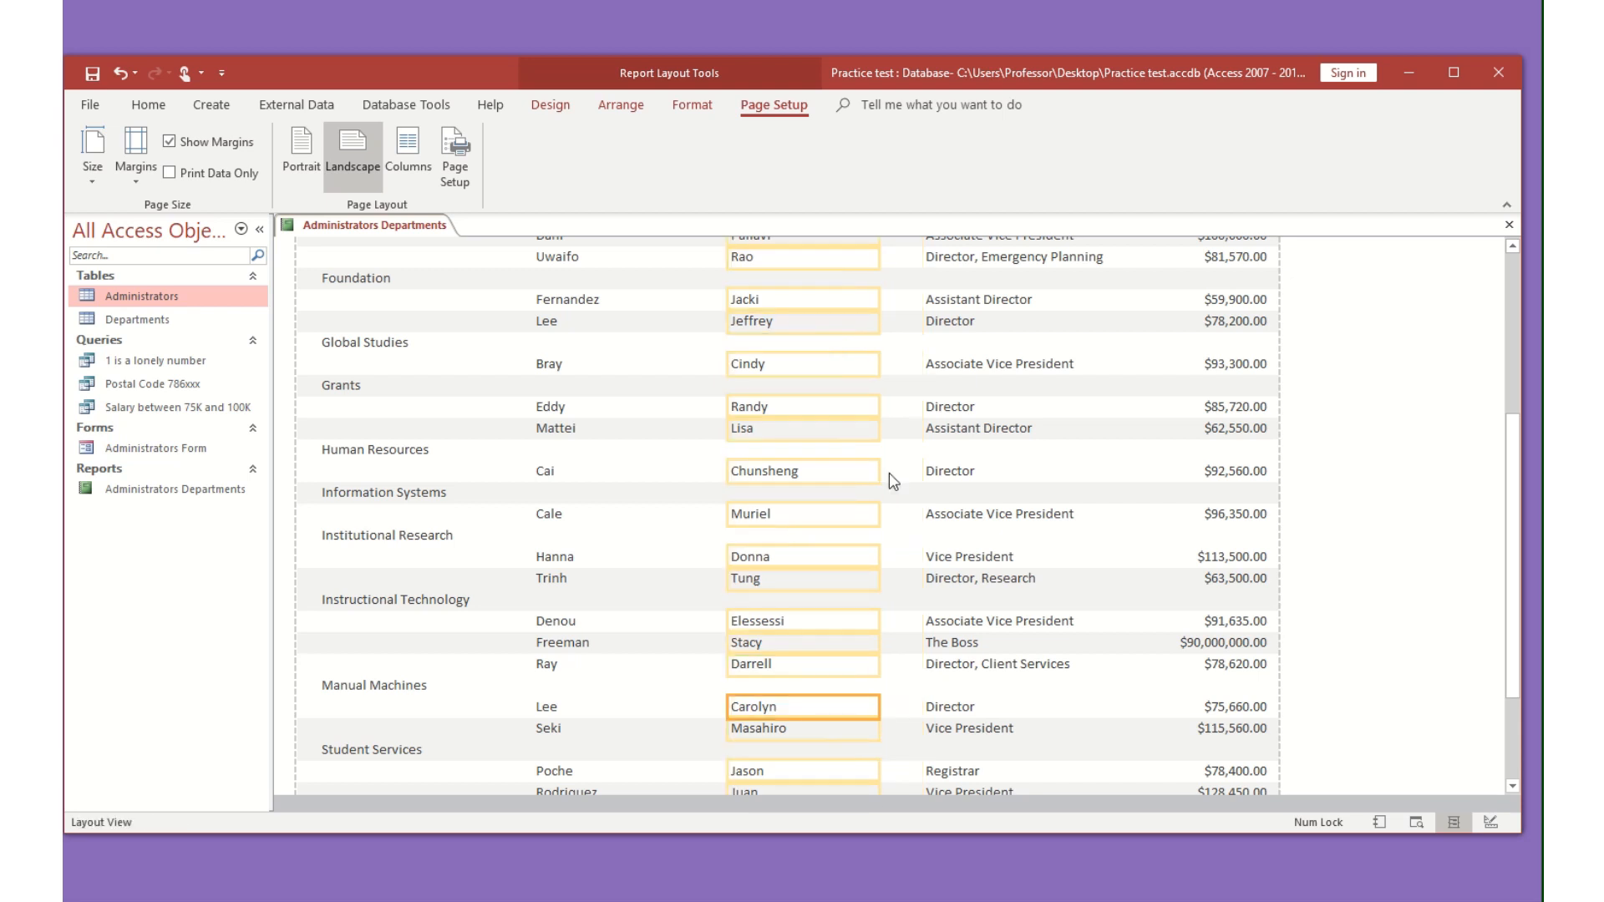
pyautogui.scroll(6, 854, 547)
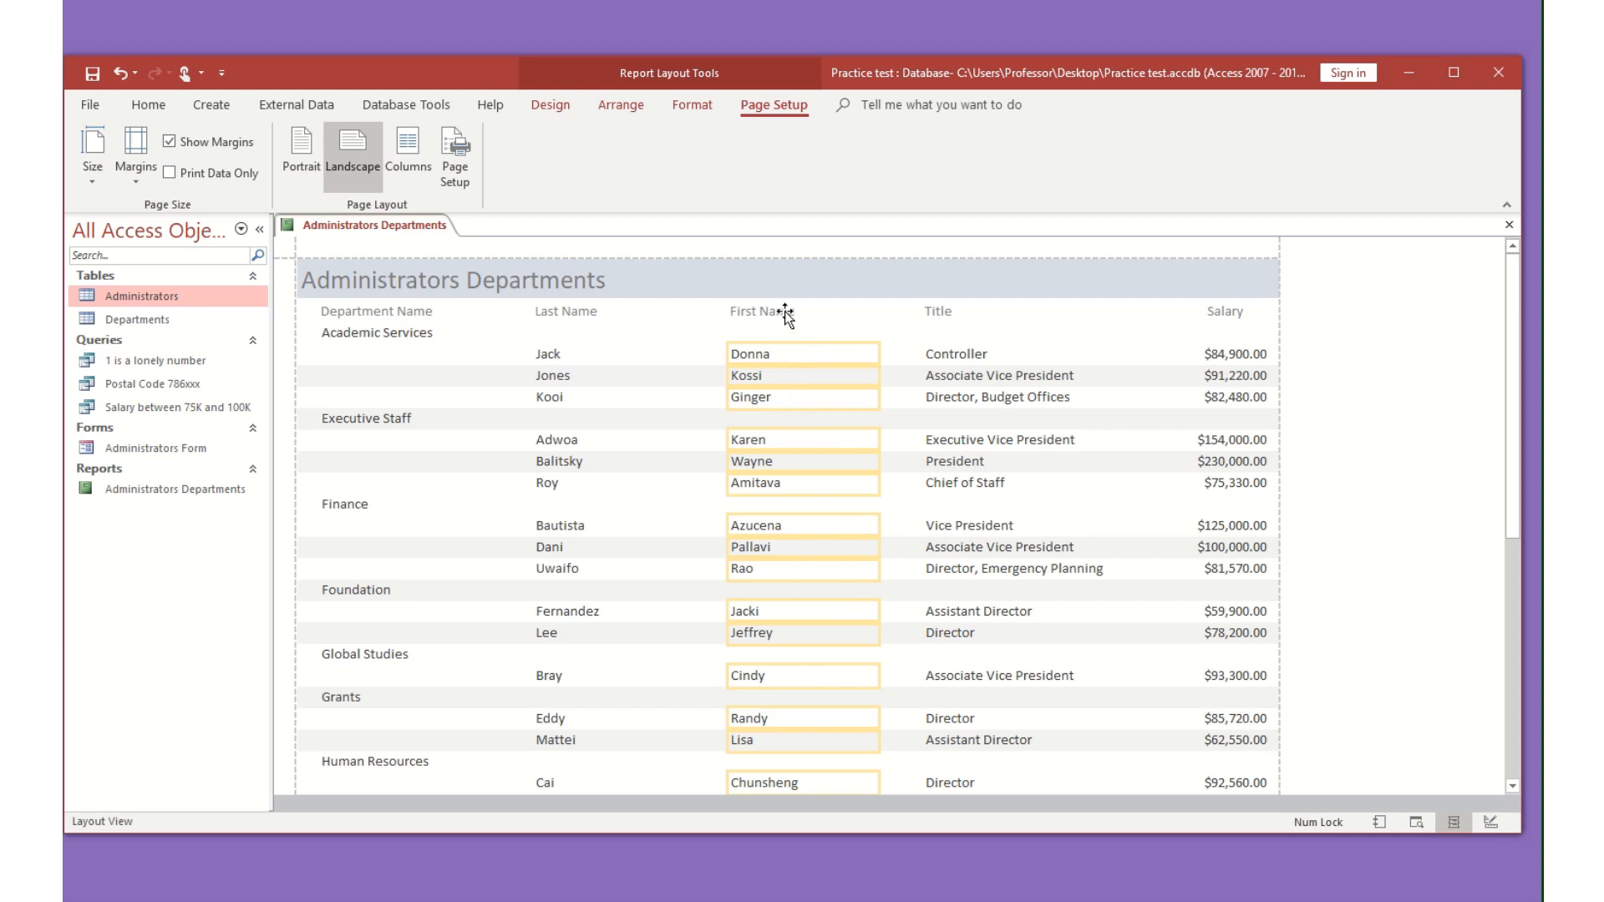
# - Shift the First Name column one step and the Title column two steps left
pyautogui.click(785, 311)
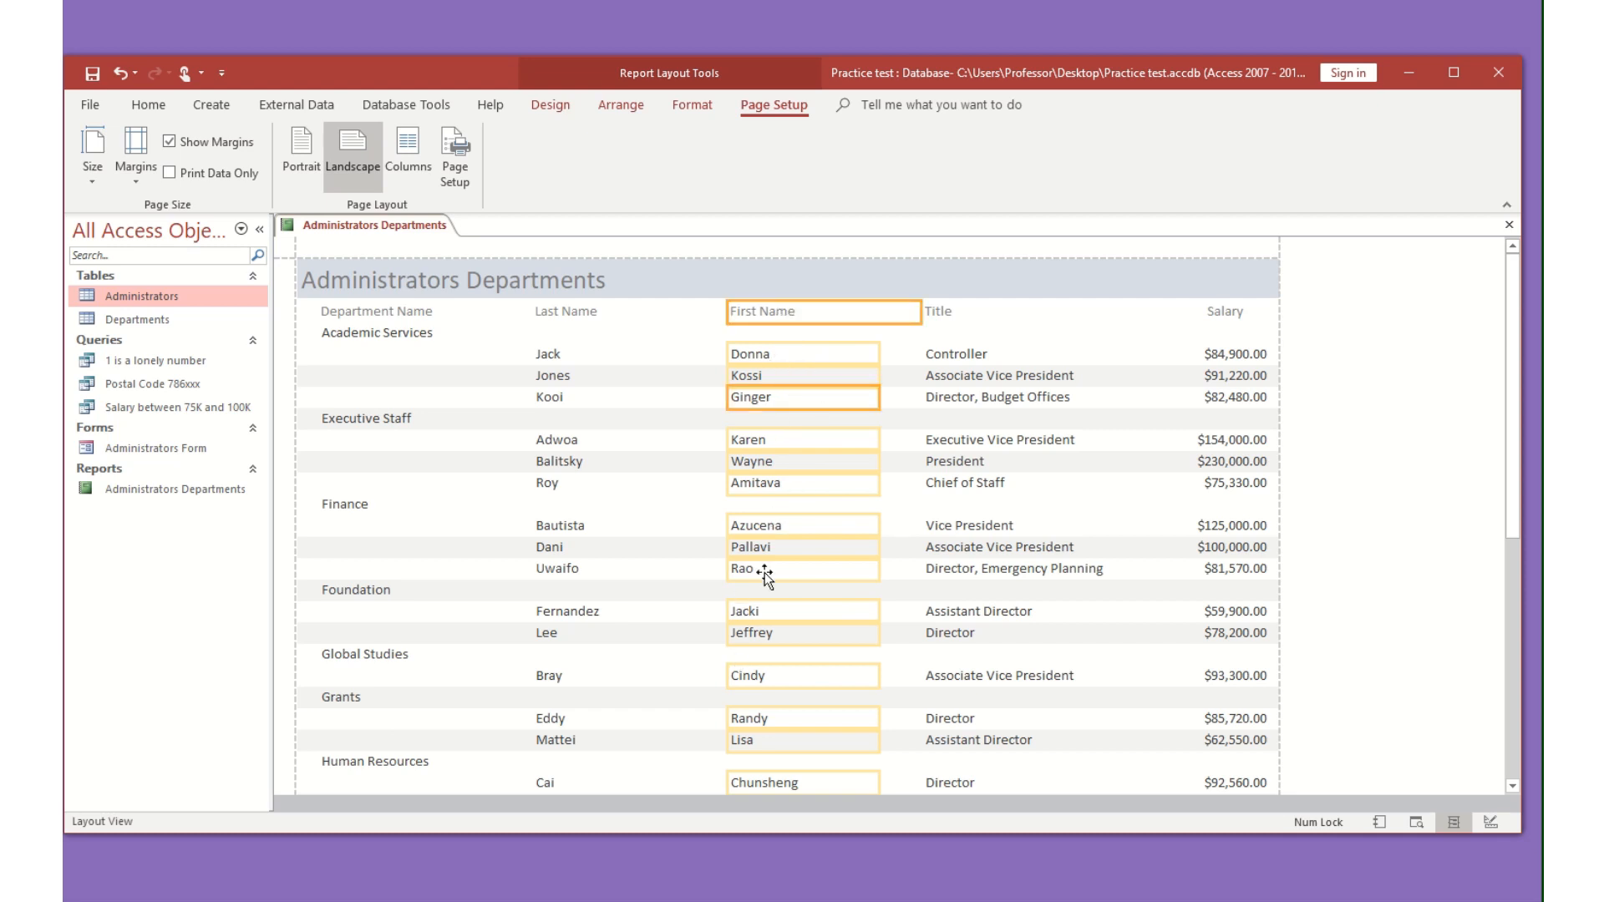
pyautogui.press('Left')
pyautogui.press('Left')
pyautogui.press('Left')
pyautogui.press('Left')
pyautogui.press('Left')
pyautogui.press('Left')
pyautogui.press('Left')
pyautogui.press('Left')
pyautogui.press('Left')
pyautogui.press('Left')
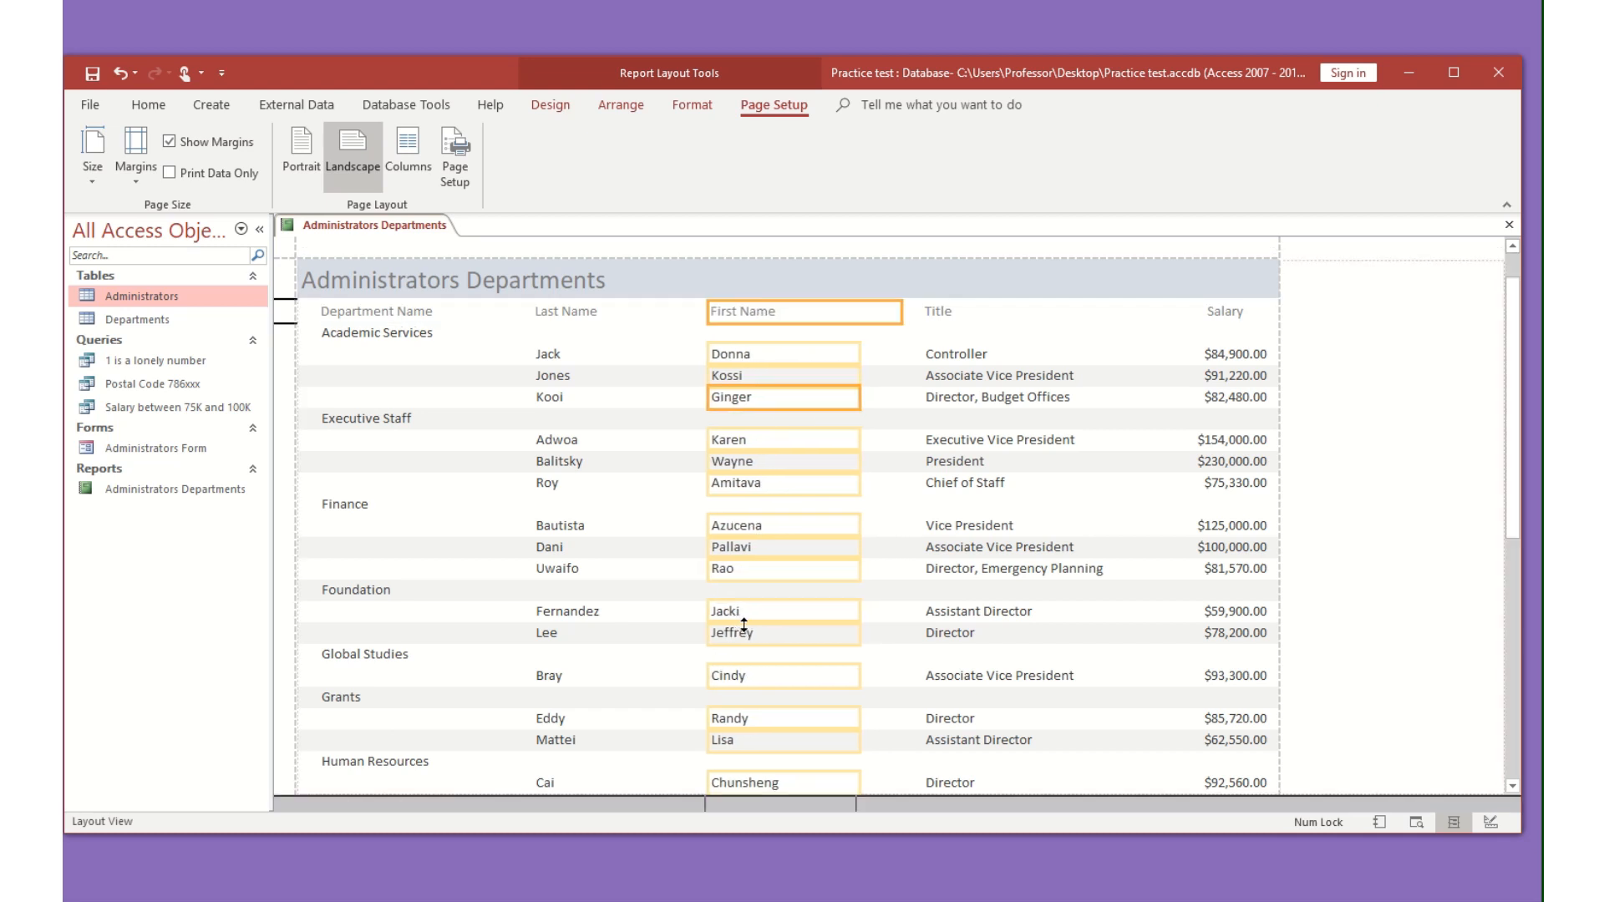
pyautogui.click(940, 316)
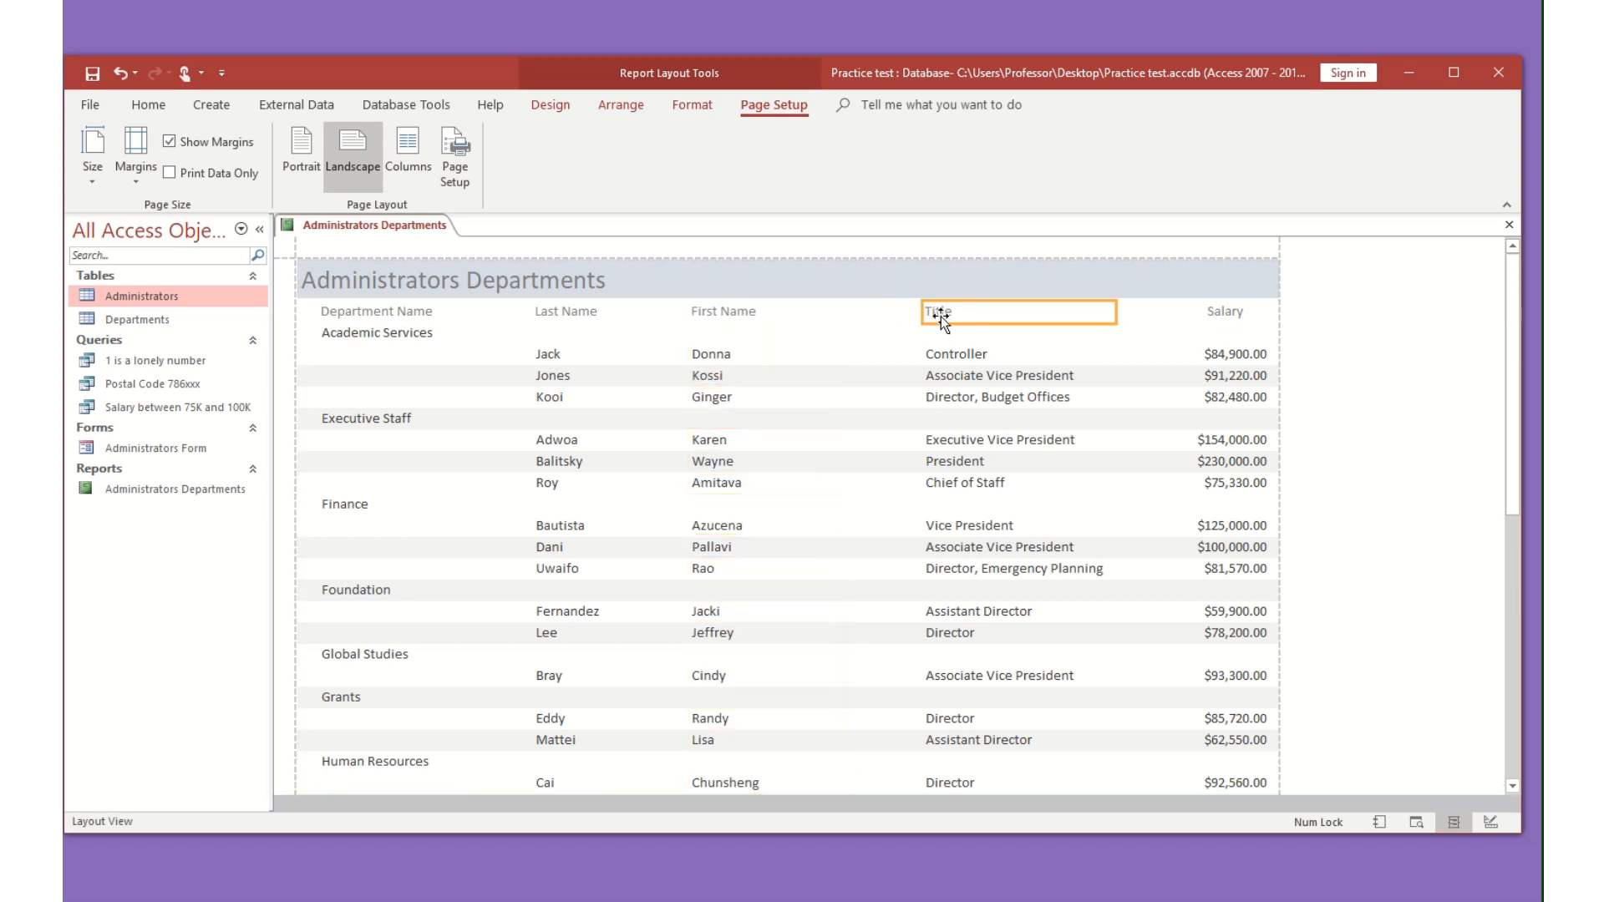
pyautogui.keyDown('shift'); pyautogui.click(951, 397); pyautogui.keyUp('shift')
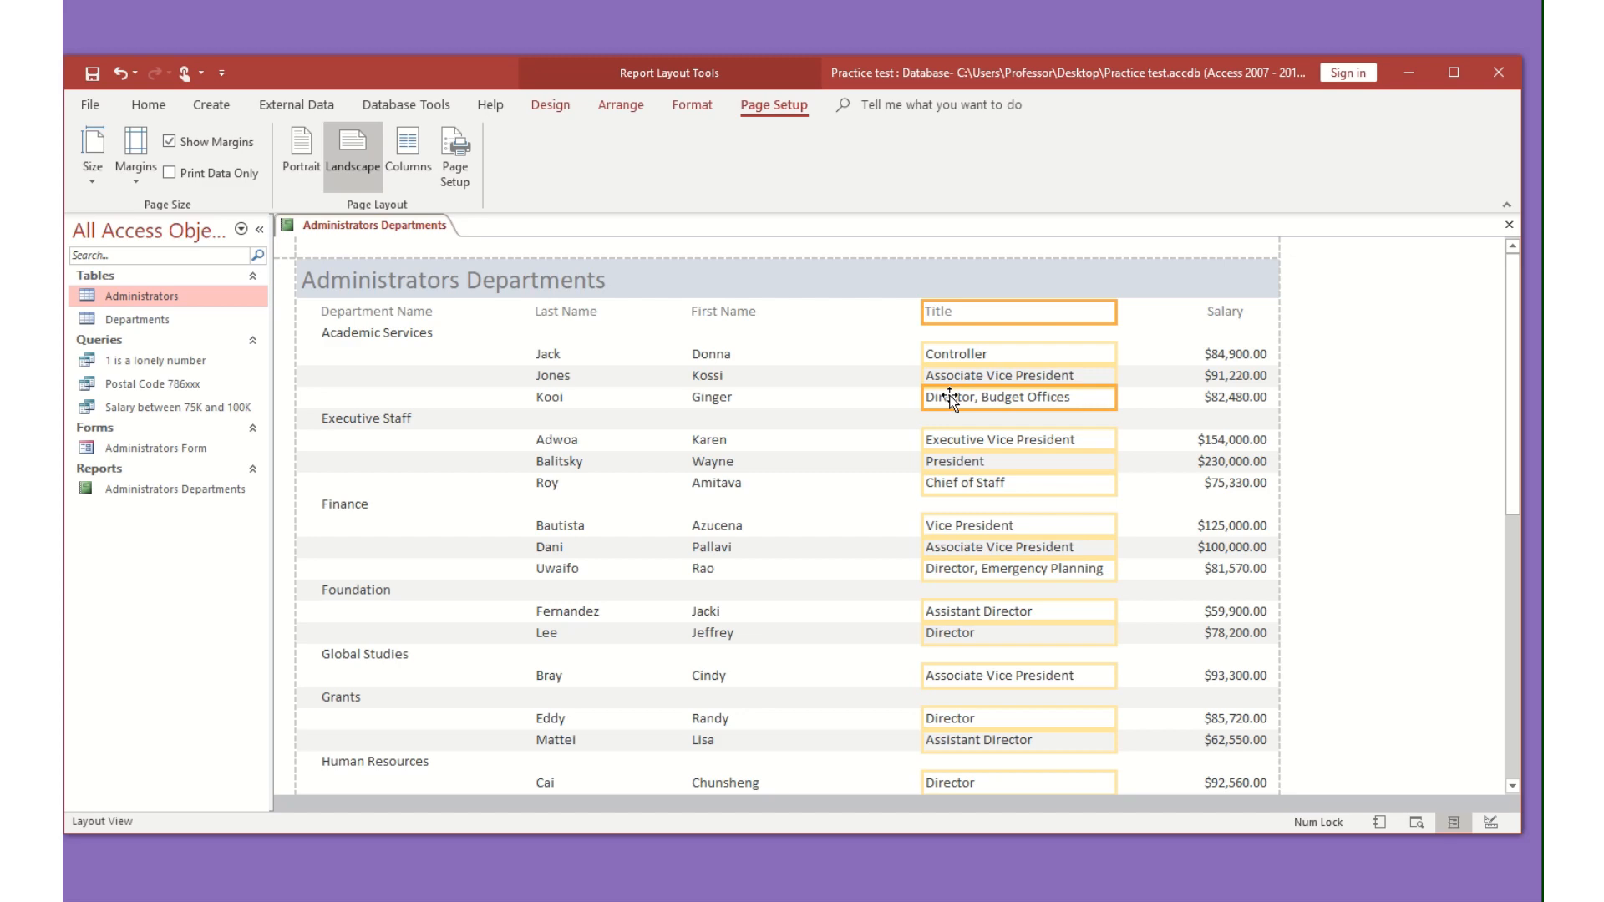
pyautogui.scroll(-10, 949, 396)
pyautogui.press('Left')
pyautogui.press('Left')
pyautogui.press('Left')
pyautogui.press('Left')
pyautogui.press('Left')
pyautogui.press('Left')
pyautogui.press('Left')
pyautogui.press('Left')
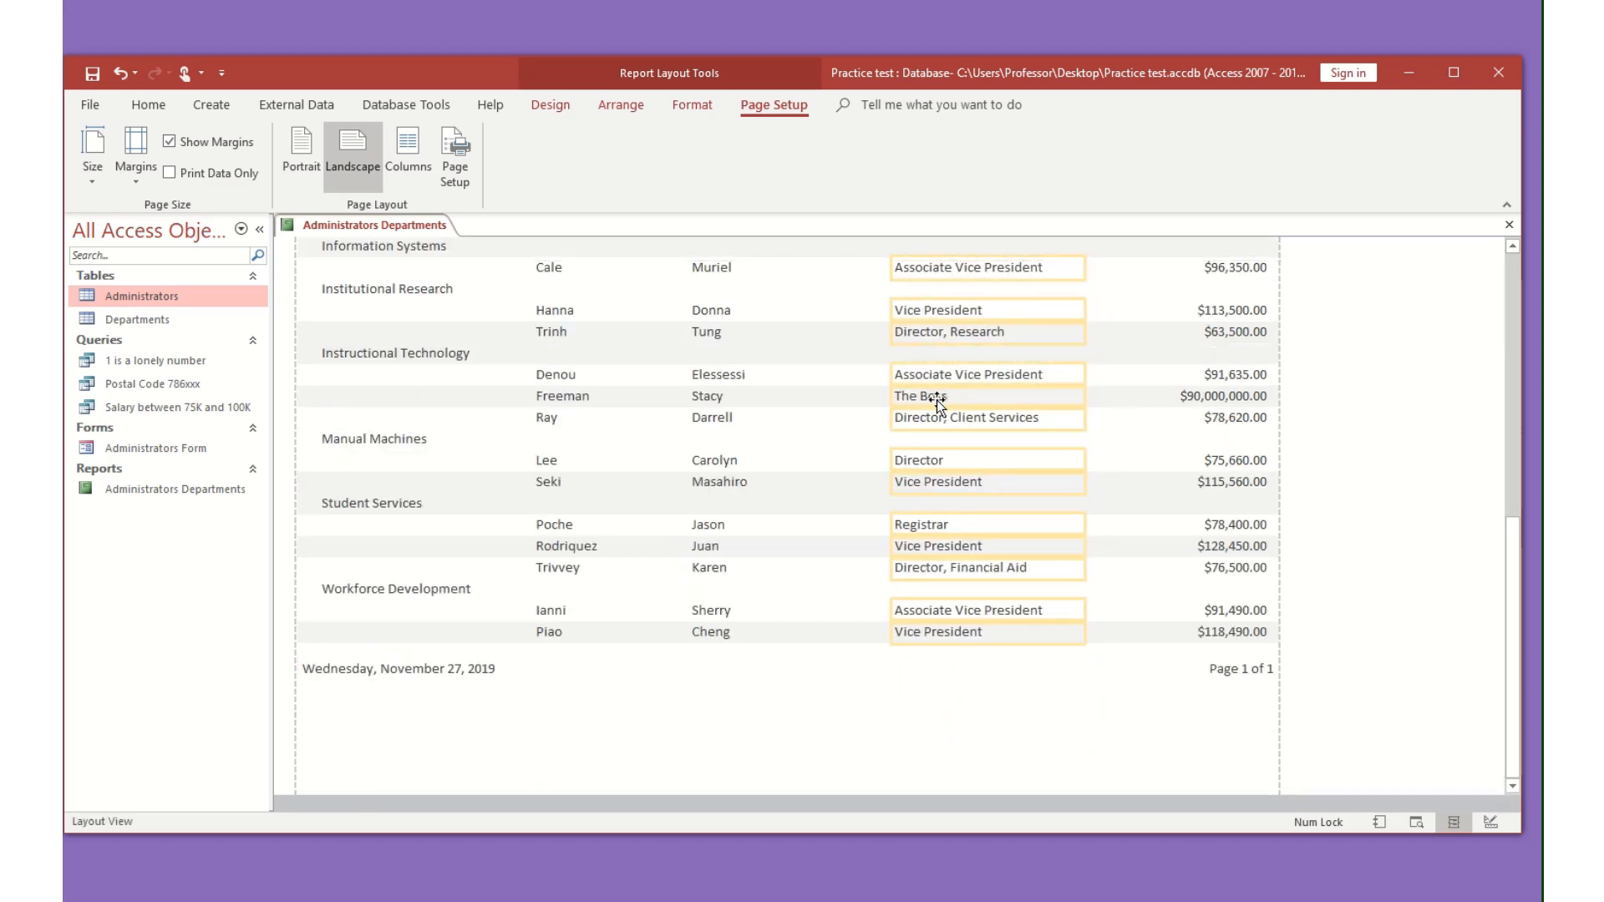
pyautogui.press('Left')
pyautogui.press('Left')
pyautogui.press('Left')
pyautogui.press('Left')
pyautogui.press('Left')
pyautogui.scroll(3, 1124, 449)
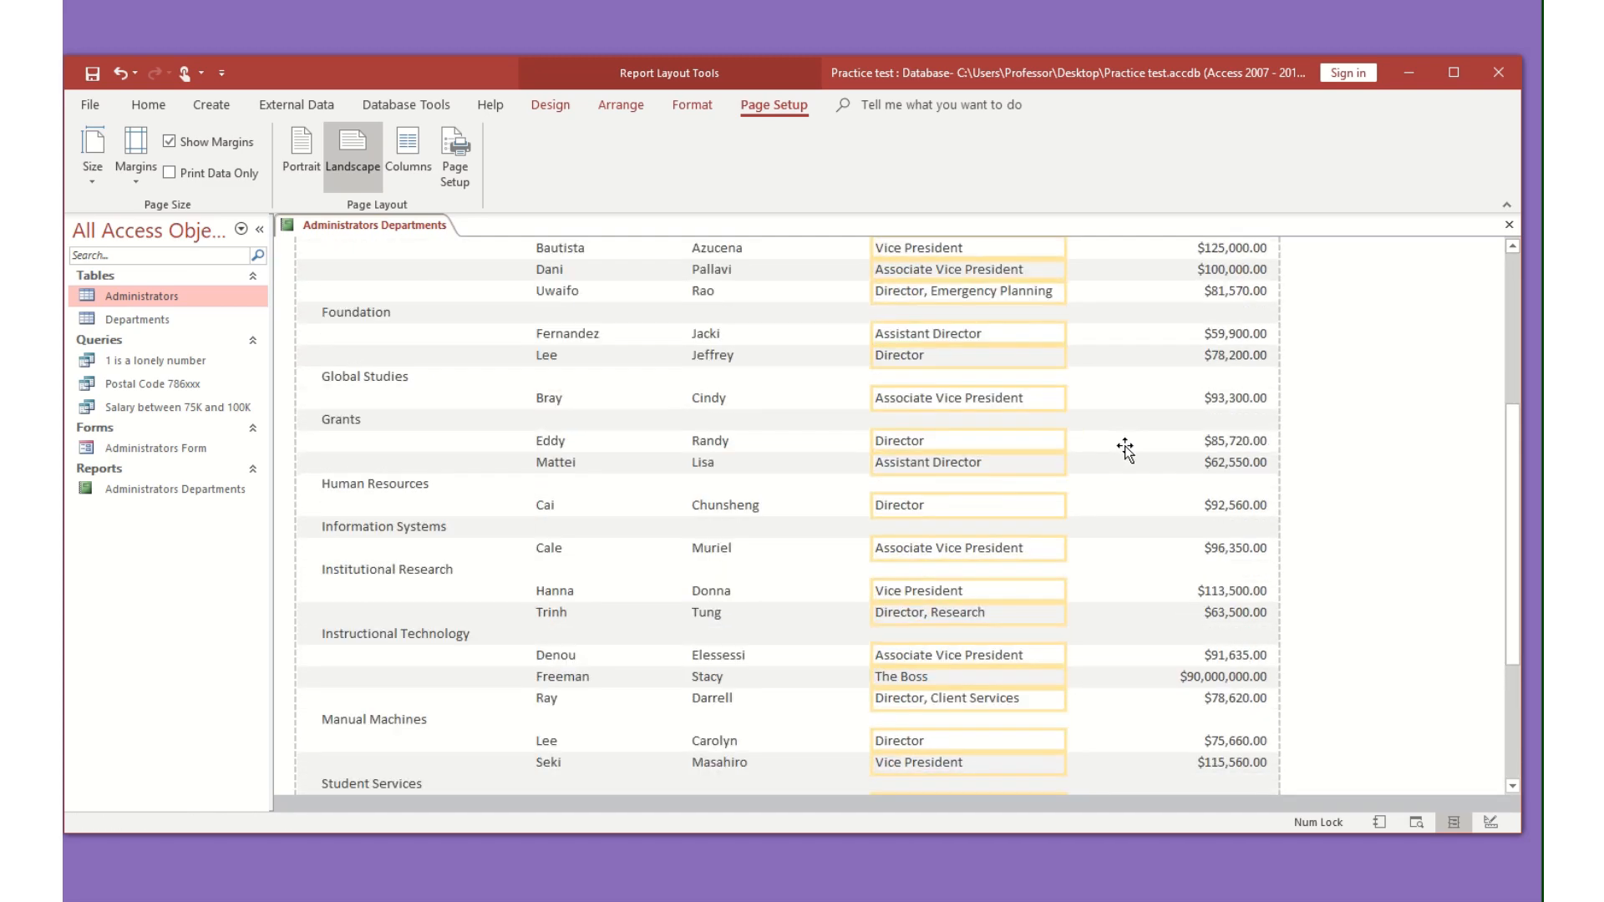
pyautogui.scroll(5, 1125, 449)
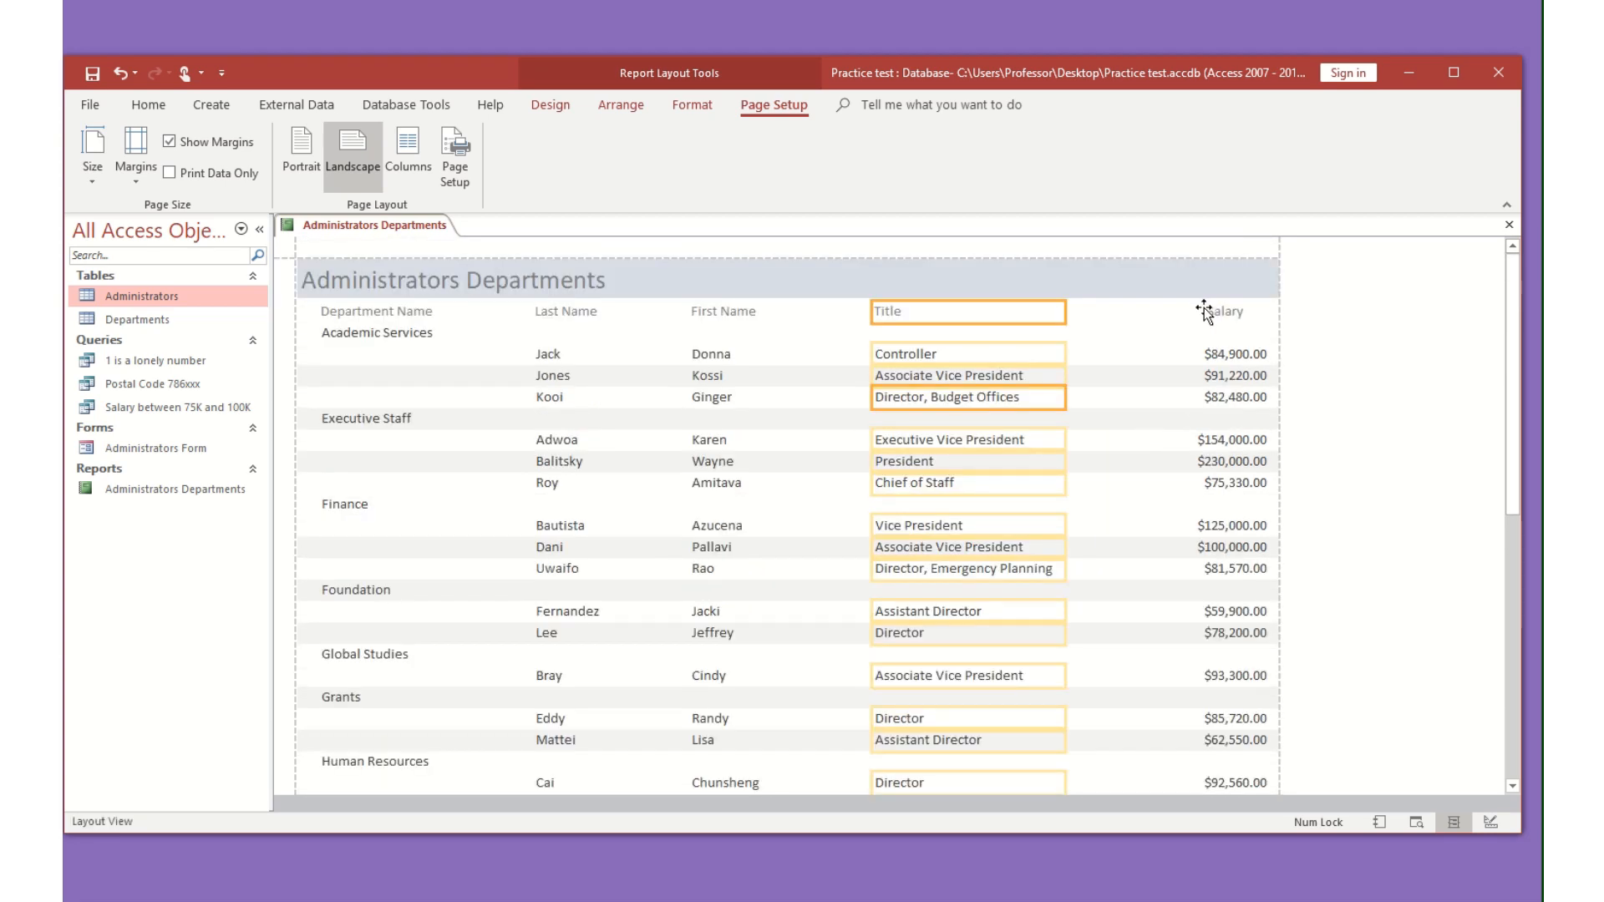
# - Narrow the salary amounts column and move it two steps left
pyautogui.click(1218, 311)
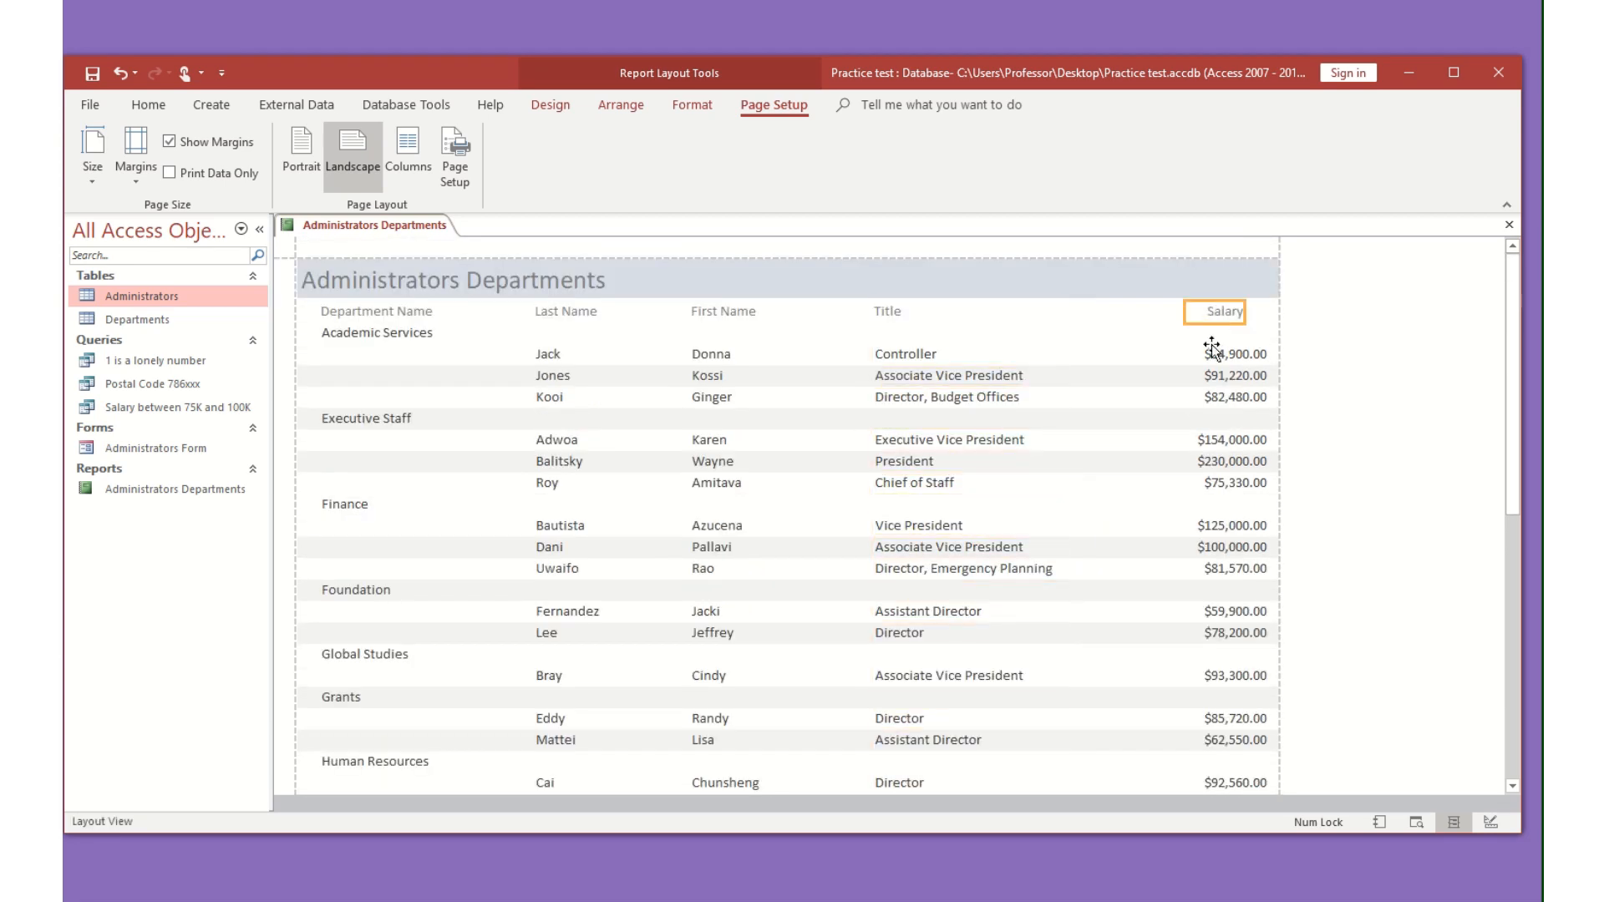
pyautogui.click(1217, 396)
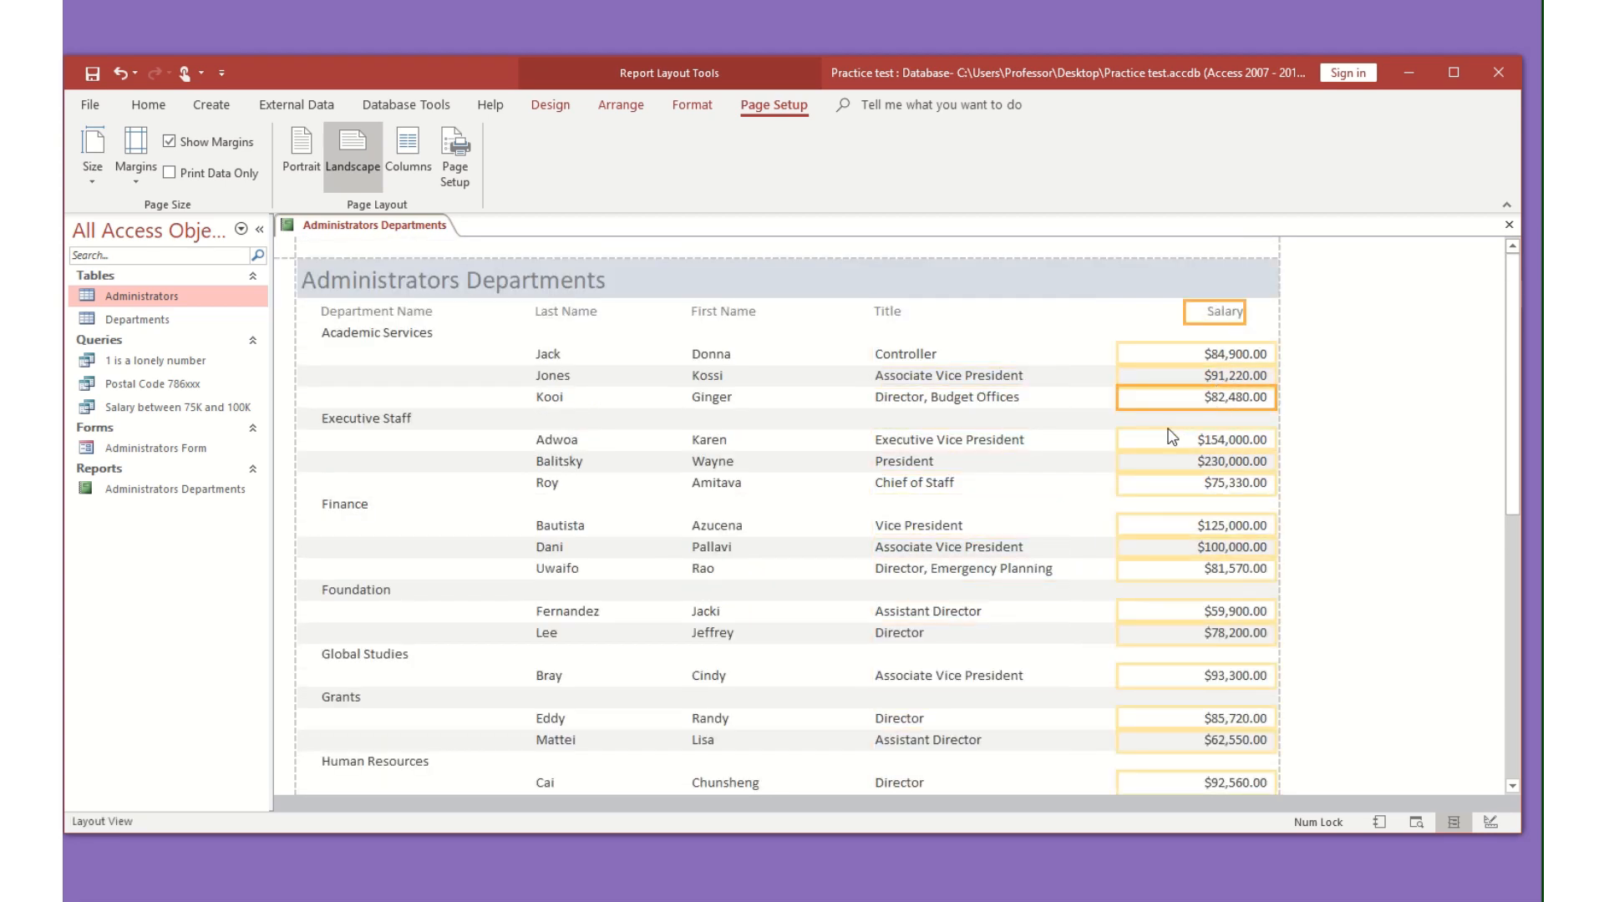
pyautogui.moveTo(1119, 398); pyautogui.dragTo(1158, 398)
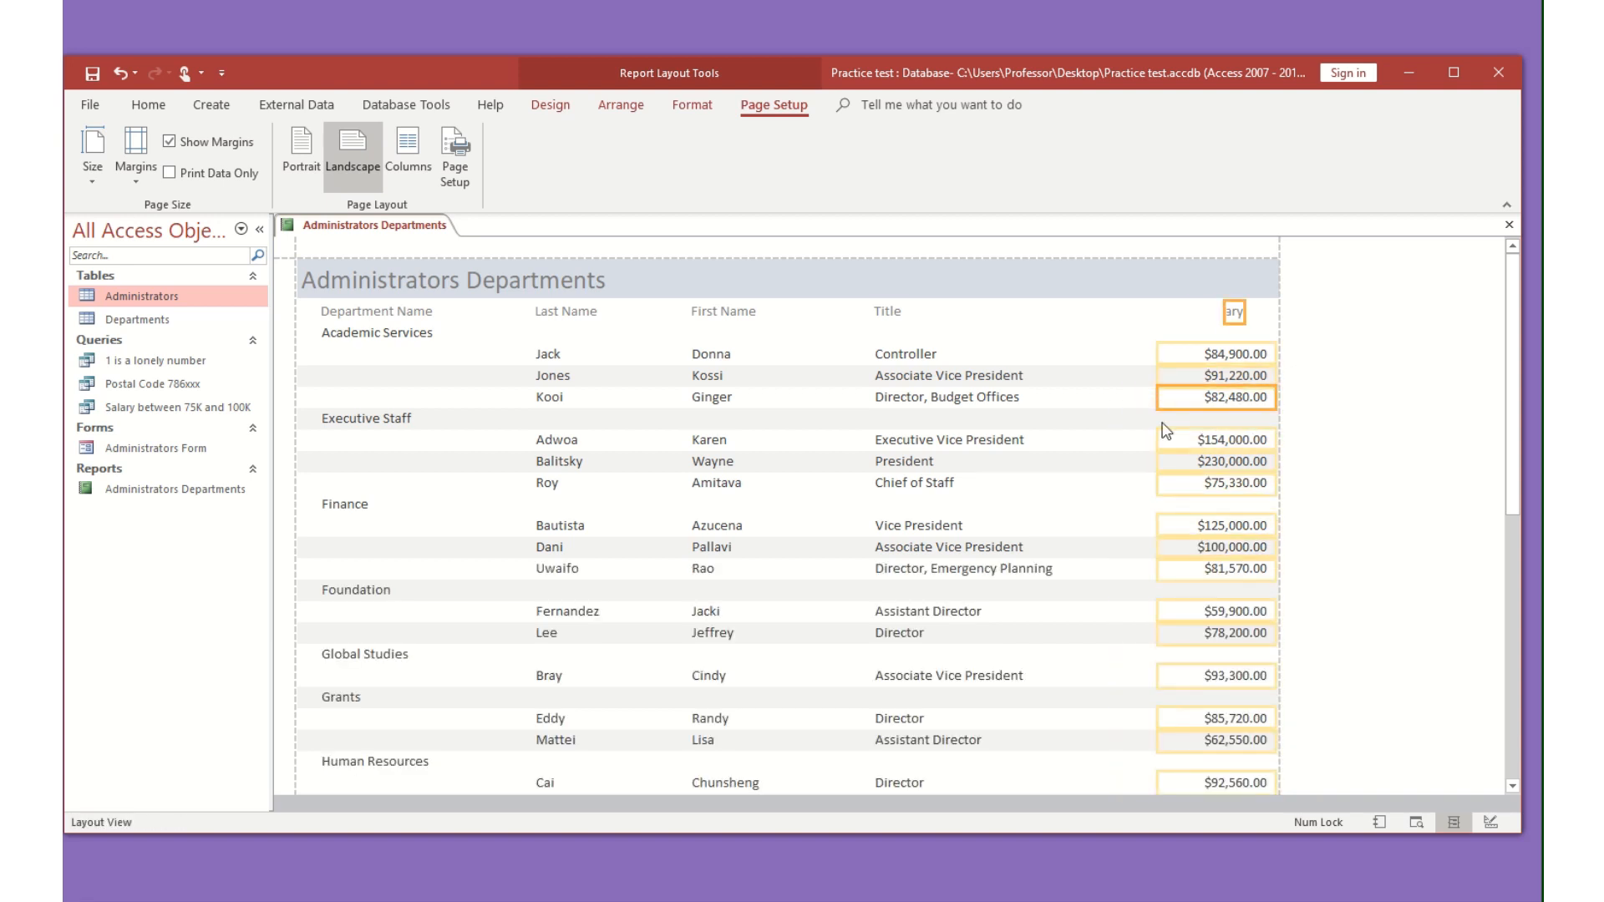
pyautogui.press('Left')
pyautogui.press('Left')
pyautogui.press('Left')
pyautogui.press('Left')
pyautogui.press('Left')
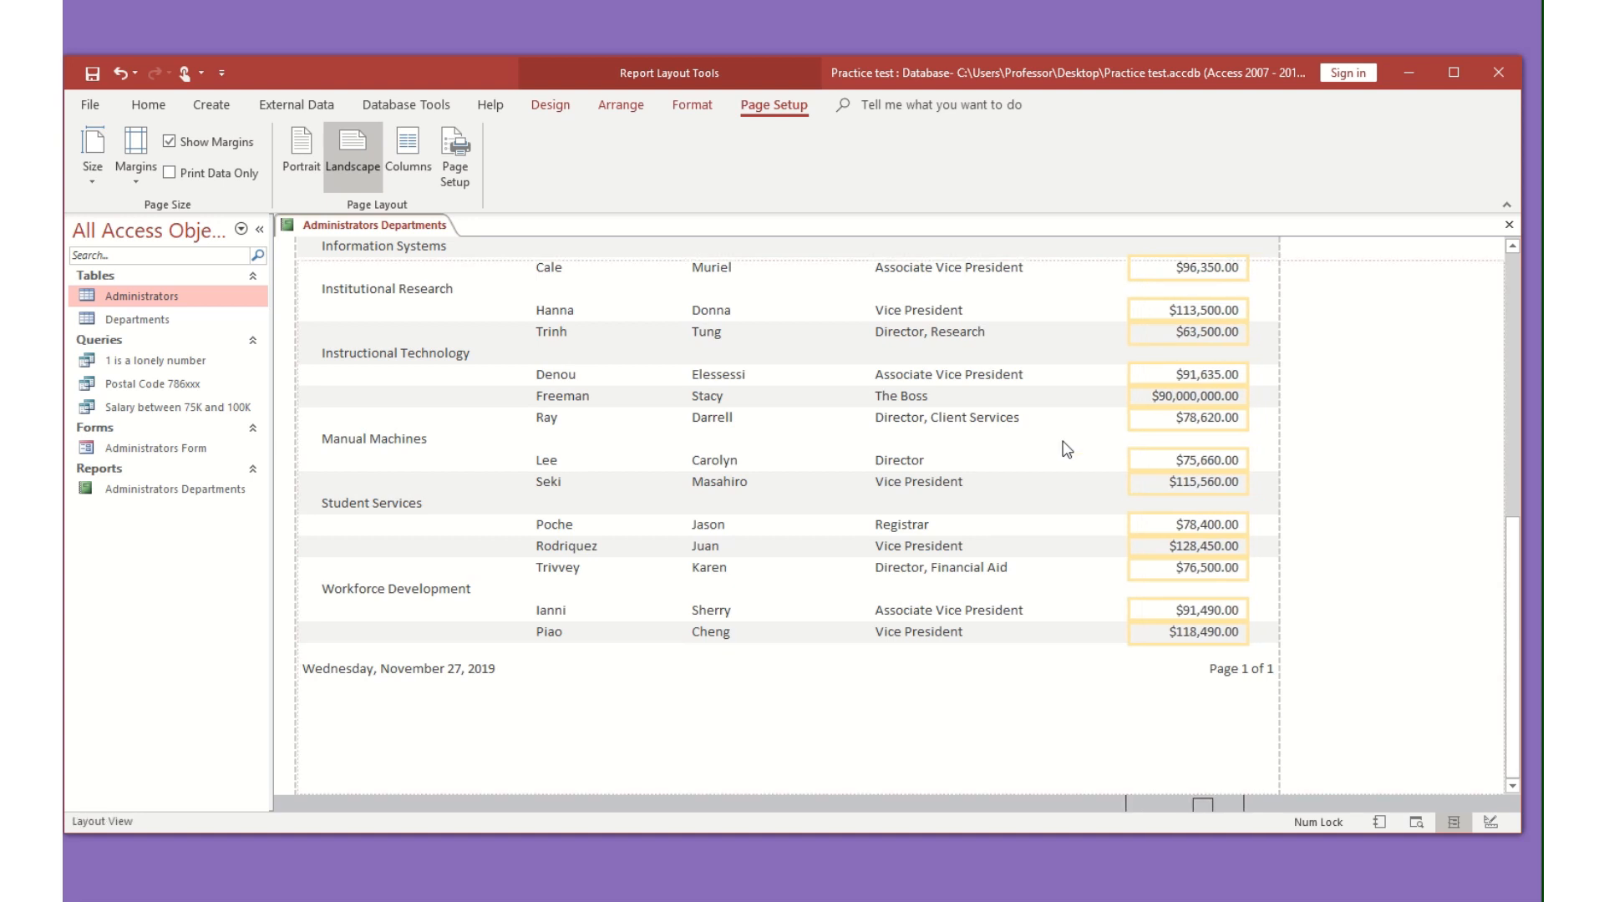
pyautogui.press('Left')
pyautogui.press('Left')
pyautogui.press('Left')
pyautogui.press('Left')
pyautogui.press('Left')
pyautogui.press('Left')
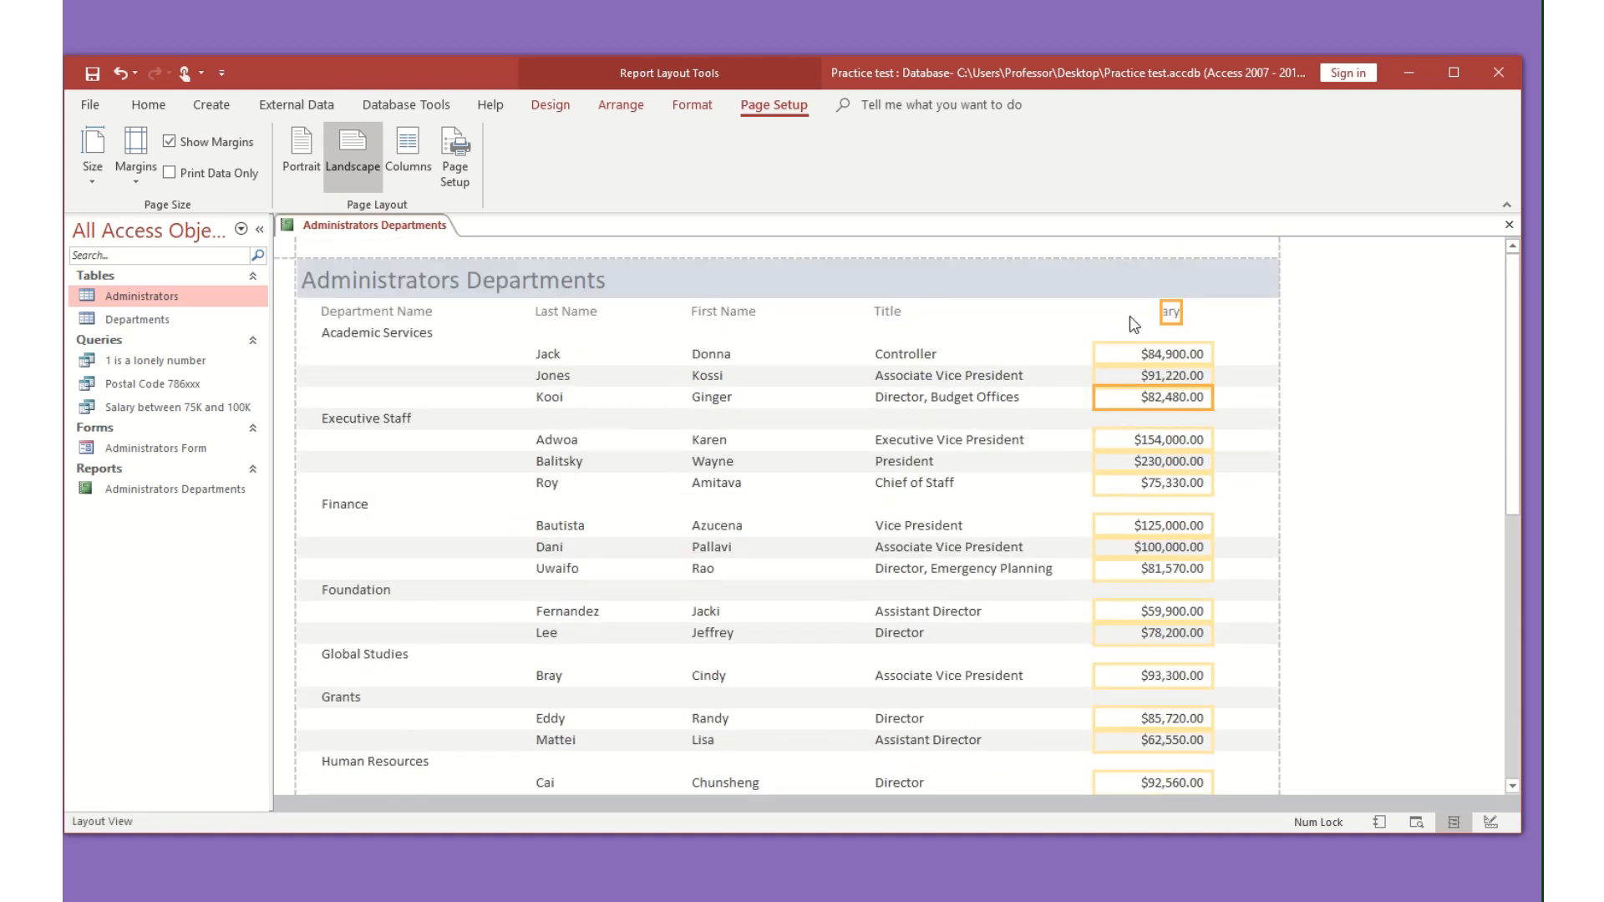
# - Widen the Salary heading so its full label shows, then switch to Design View
pyautogui.click(1179, 316)
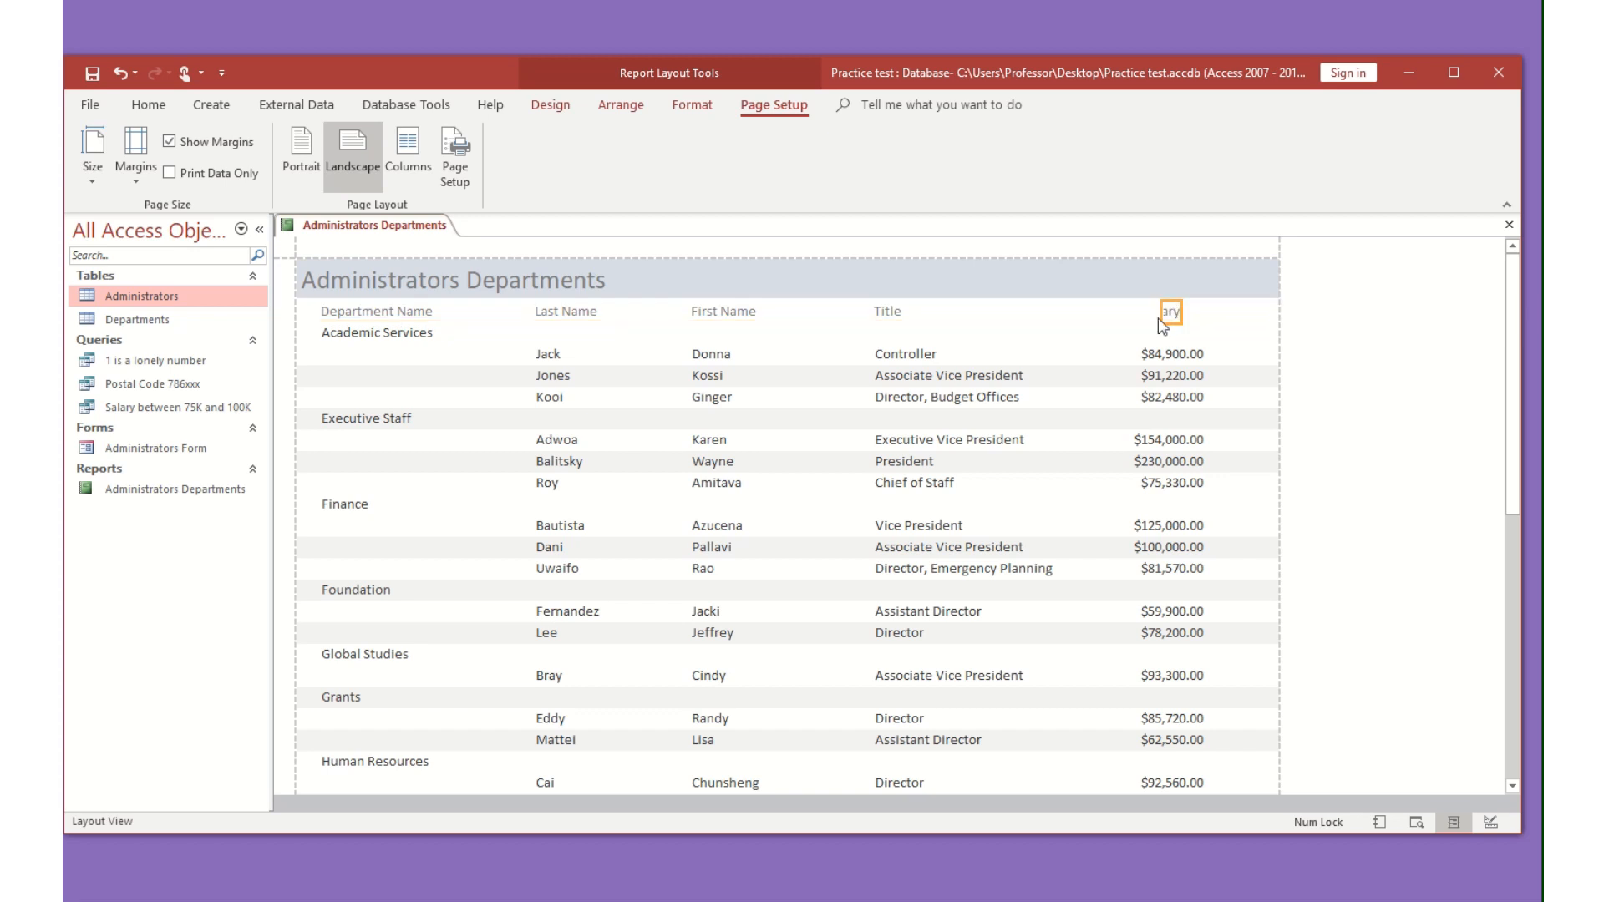
pyautogui.moveTo(1121, 326); pyautogui.dragTo(1119, 326)
pyautogui.click(565, 8)
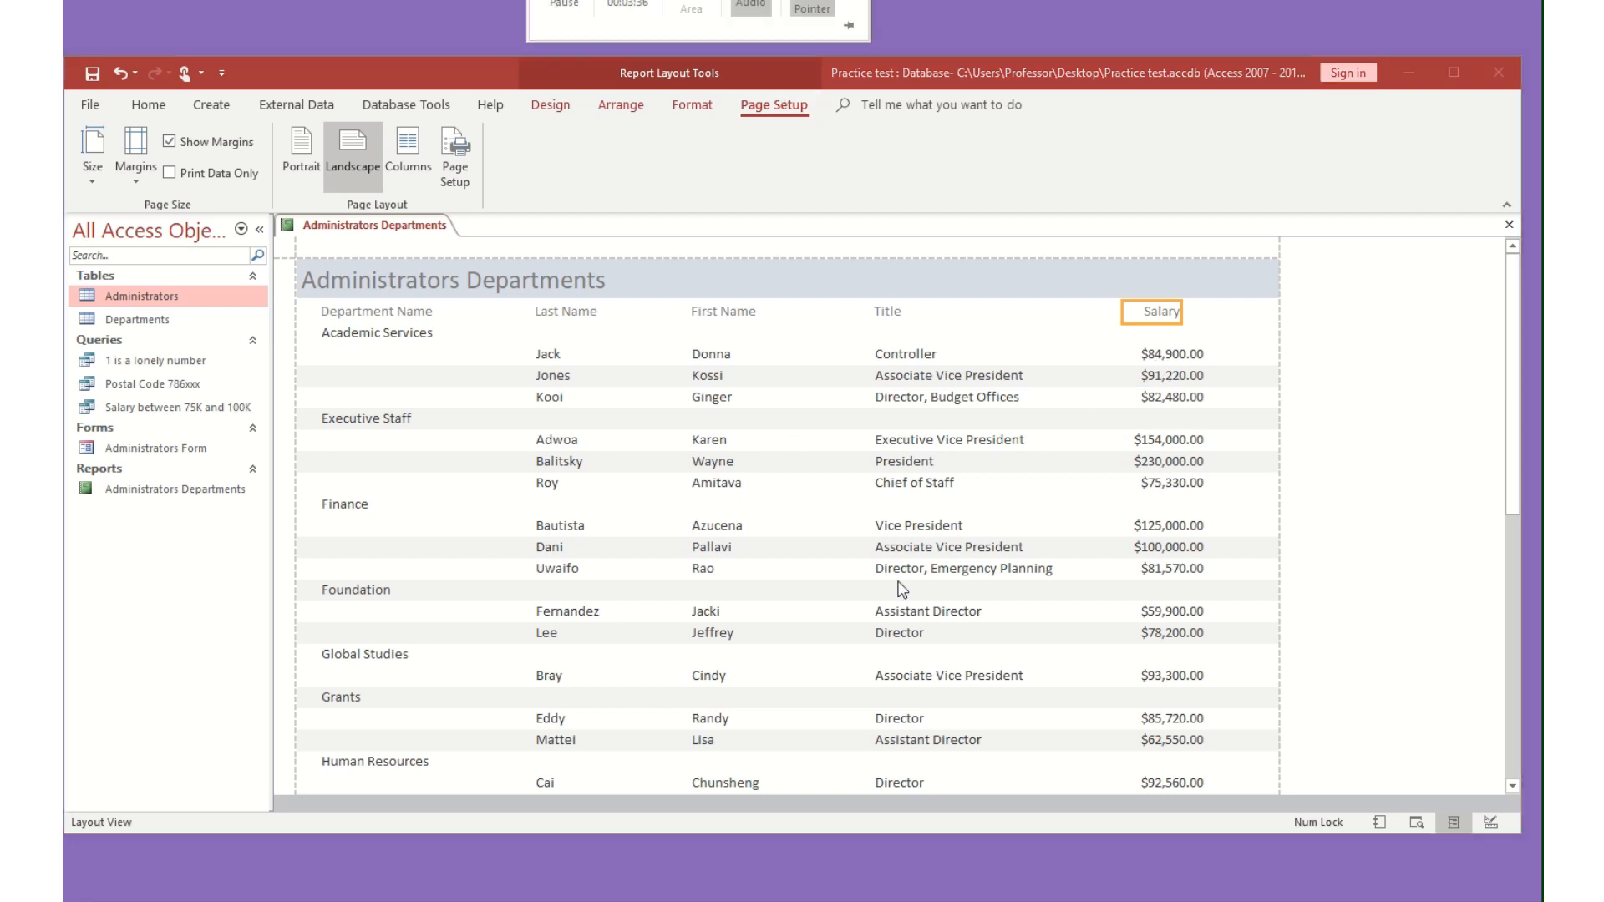
pyautogui.click(1487, 831)
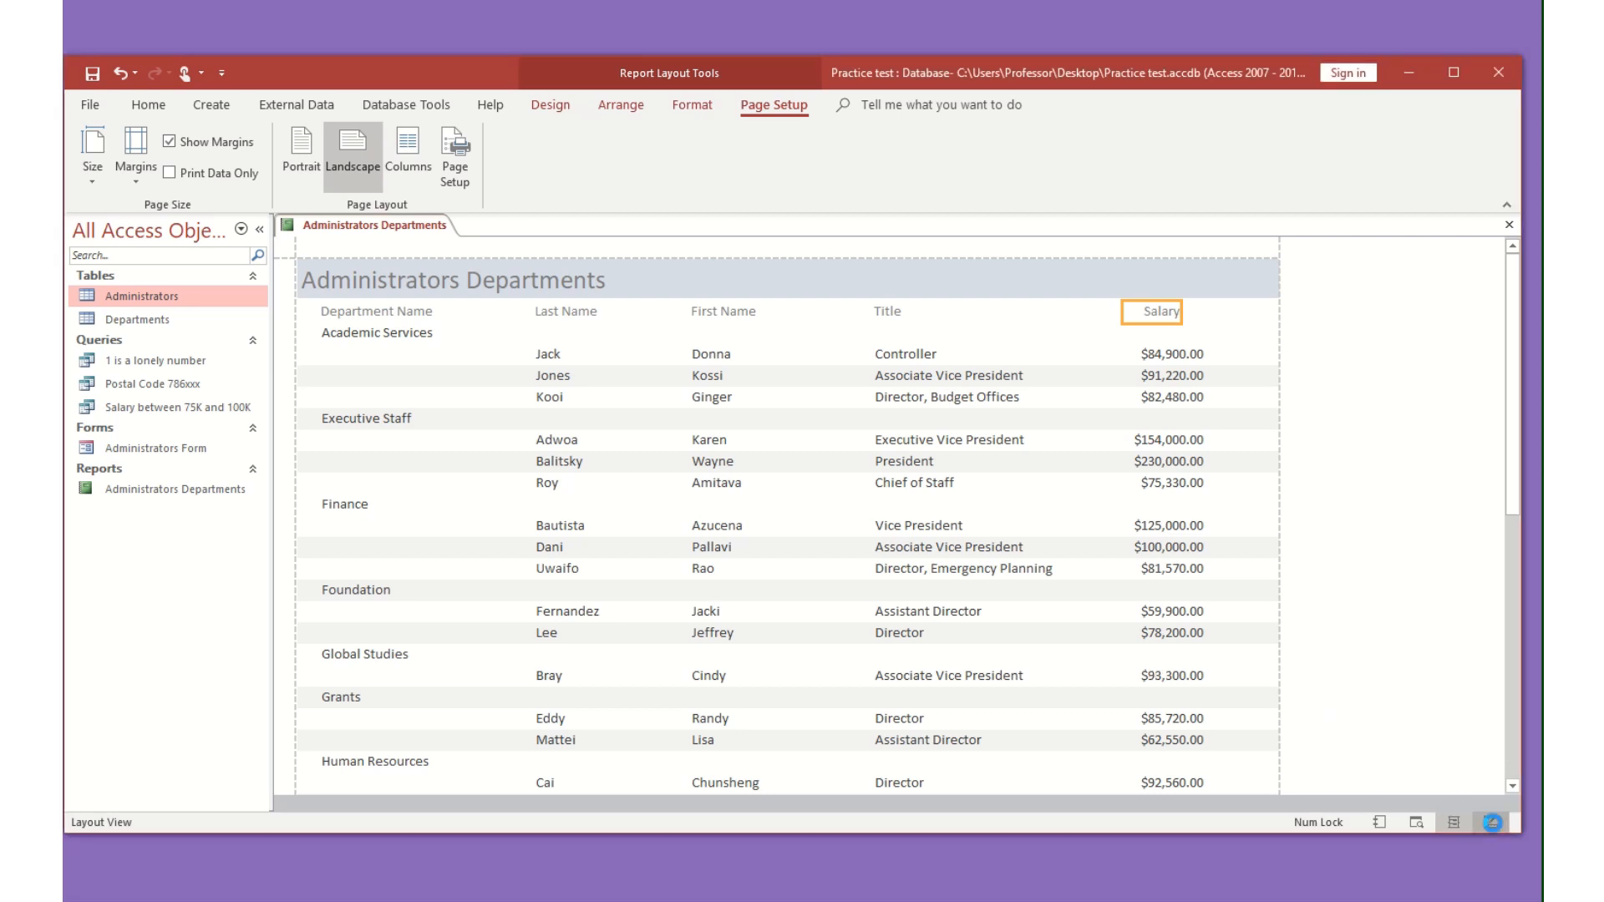
pyautogui.click(1493, 824)
# - Set the report title to 28 pt and make the report header taller to fit it
pyautogui.click(447, 302)
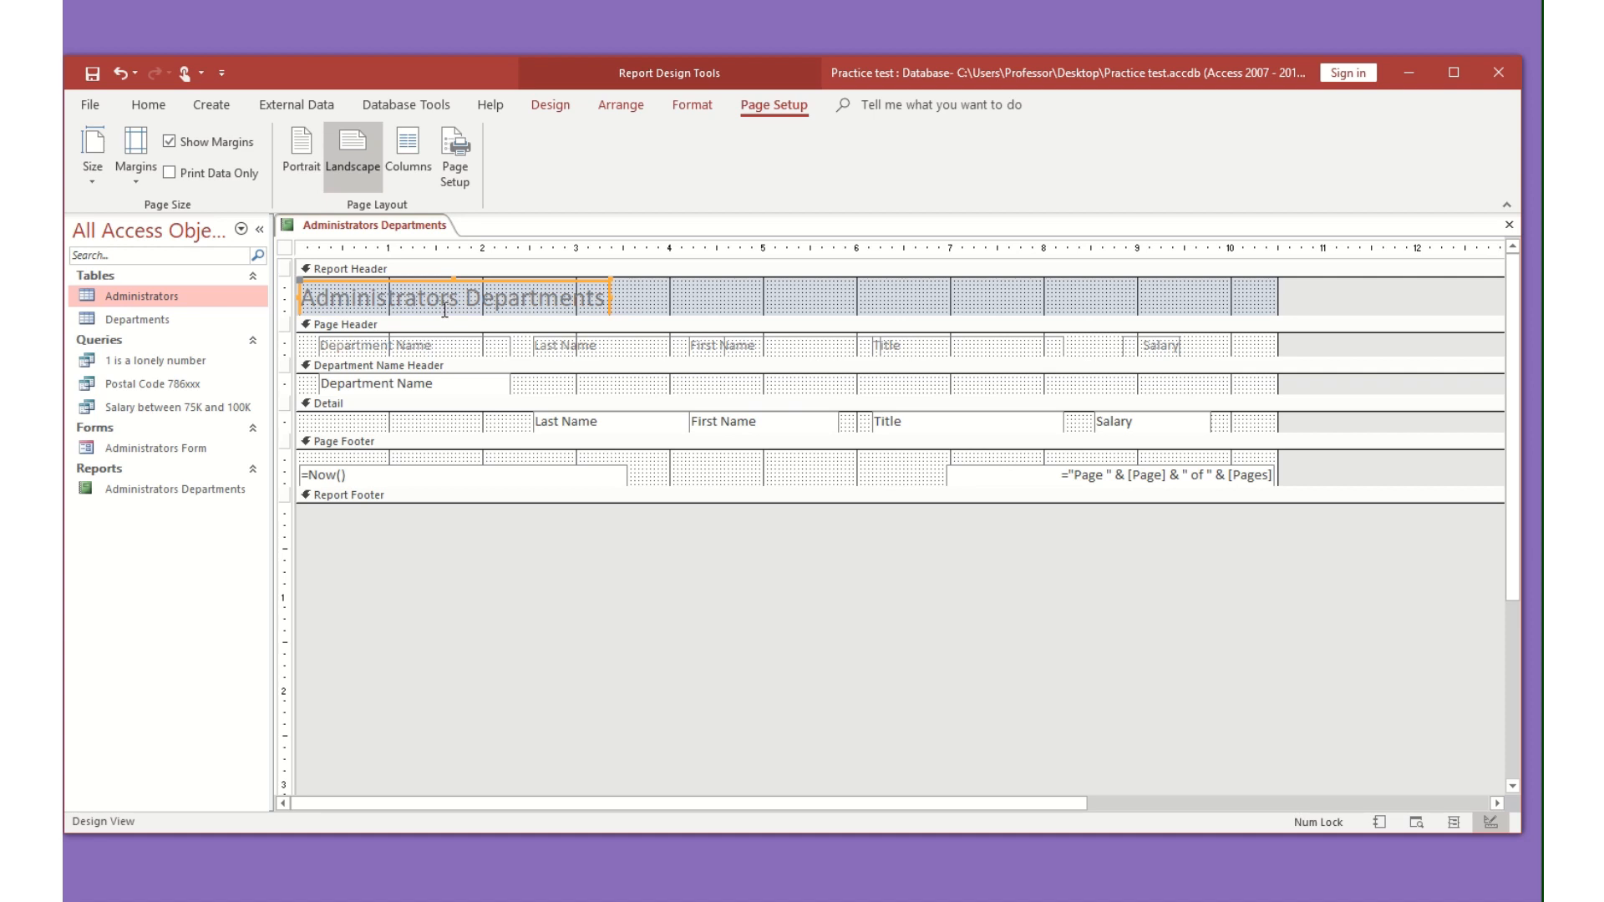
pyautogui.click(144, 106)
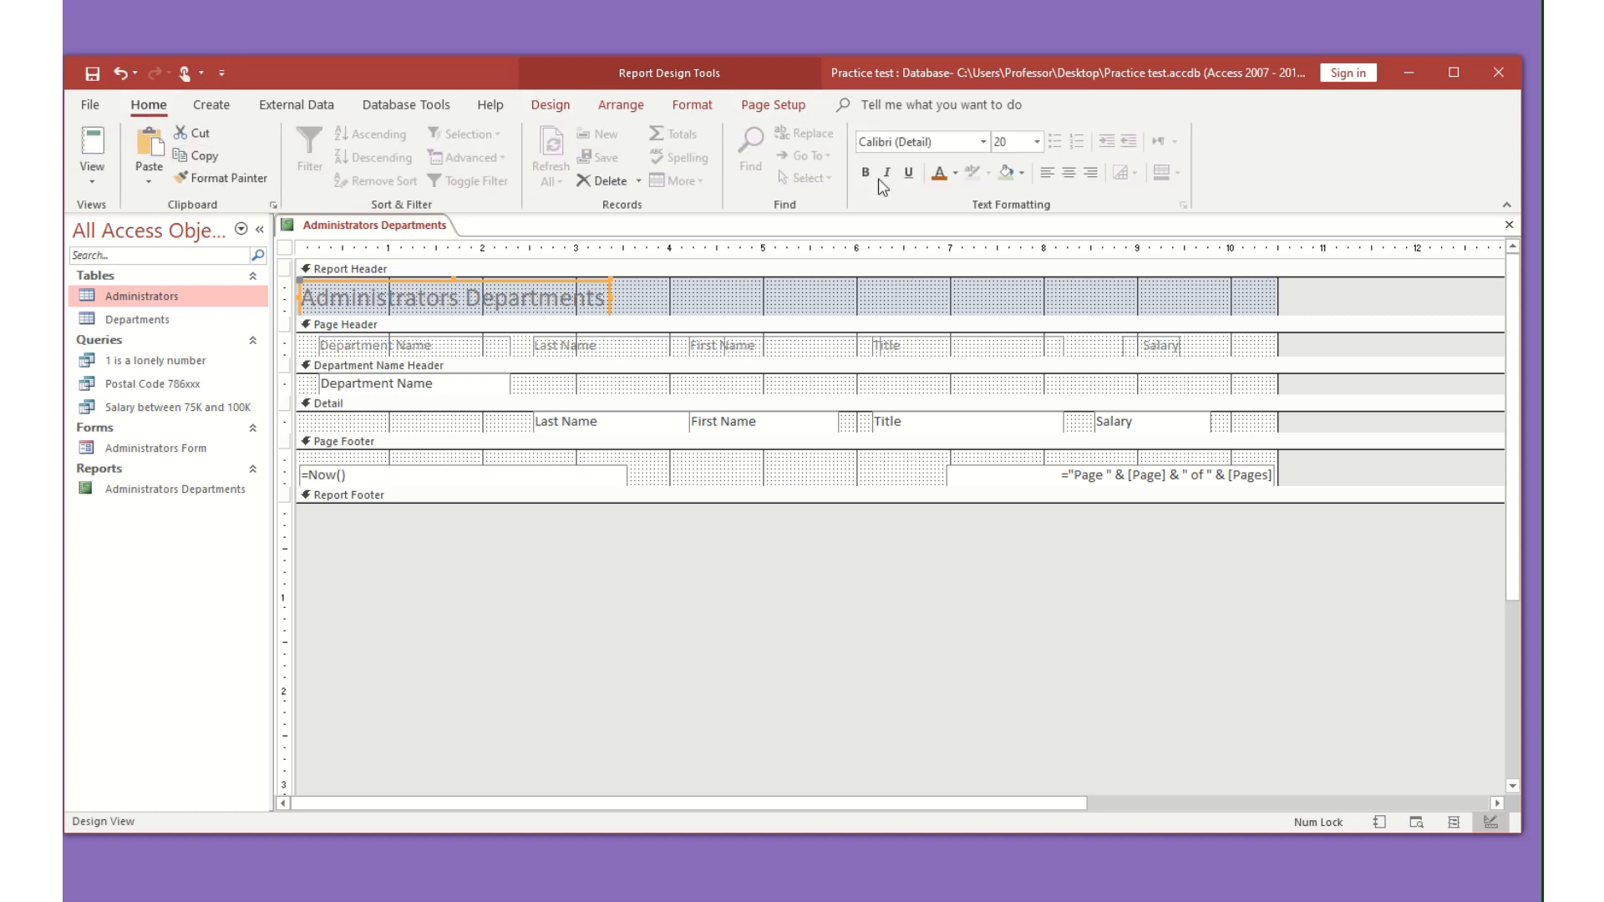
pyautogui.click(1038, 142)
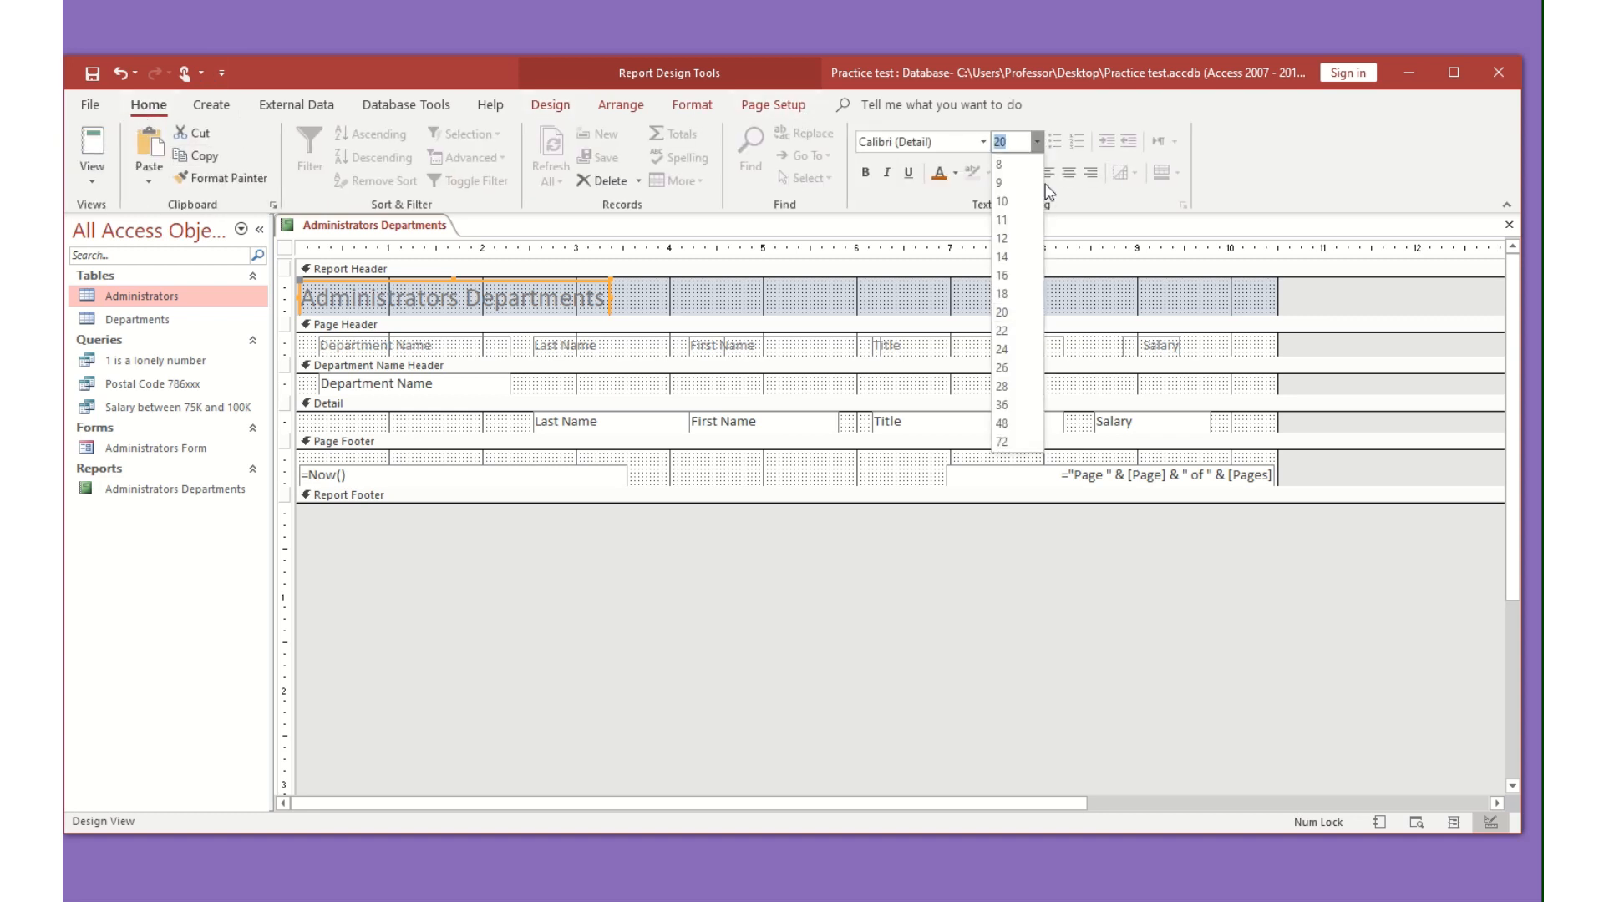
pyautogui.click(1024, 386)
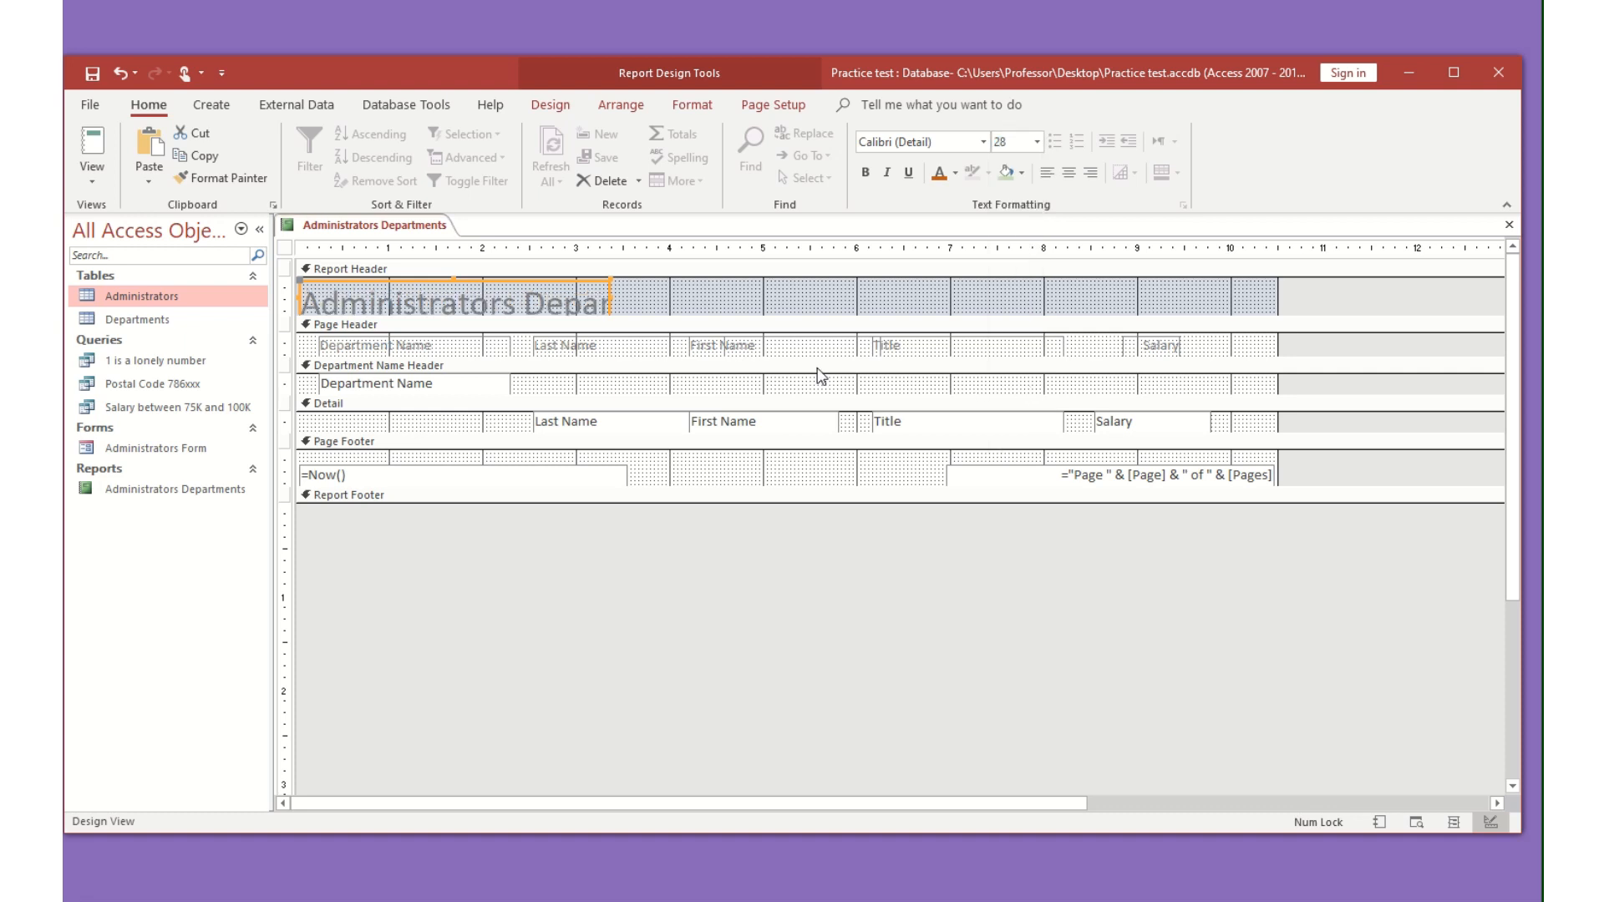
pyautogui.click(654, 327)
pyautogui.moveTo(654, 327); pyautogui.dragTo(777, 311)
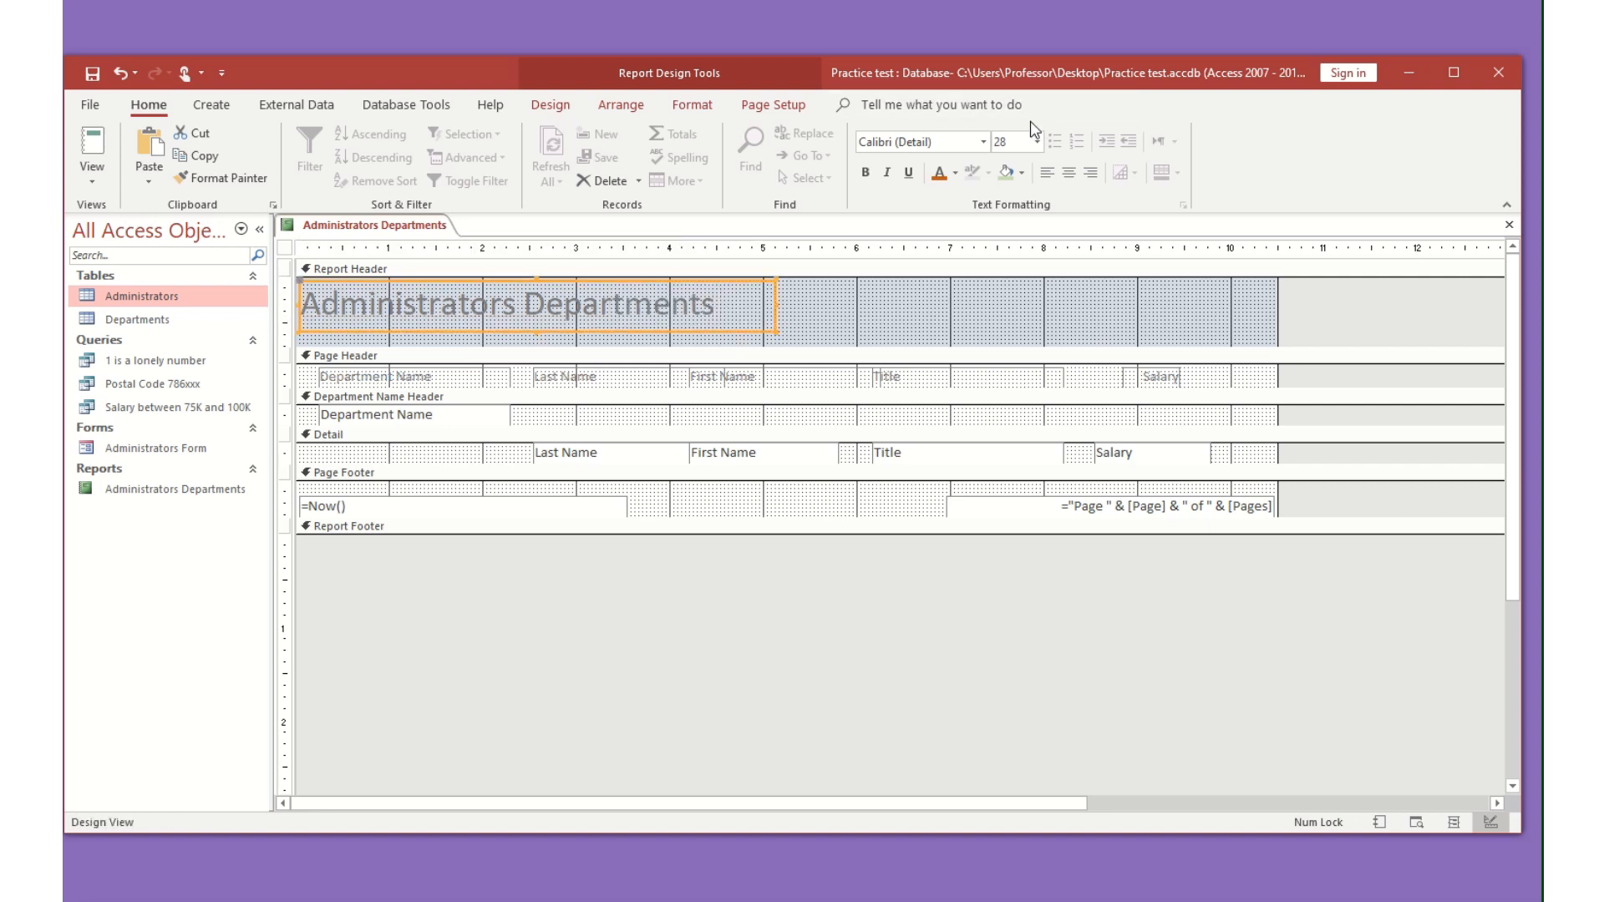
# - Change the title font to AR CHRISTY and colour it orange
pyautogui.click(983, 141)
pyautogui.click(960, 377)
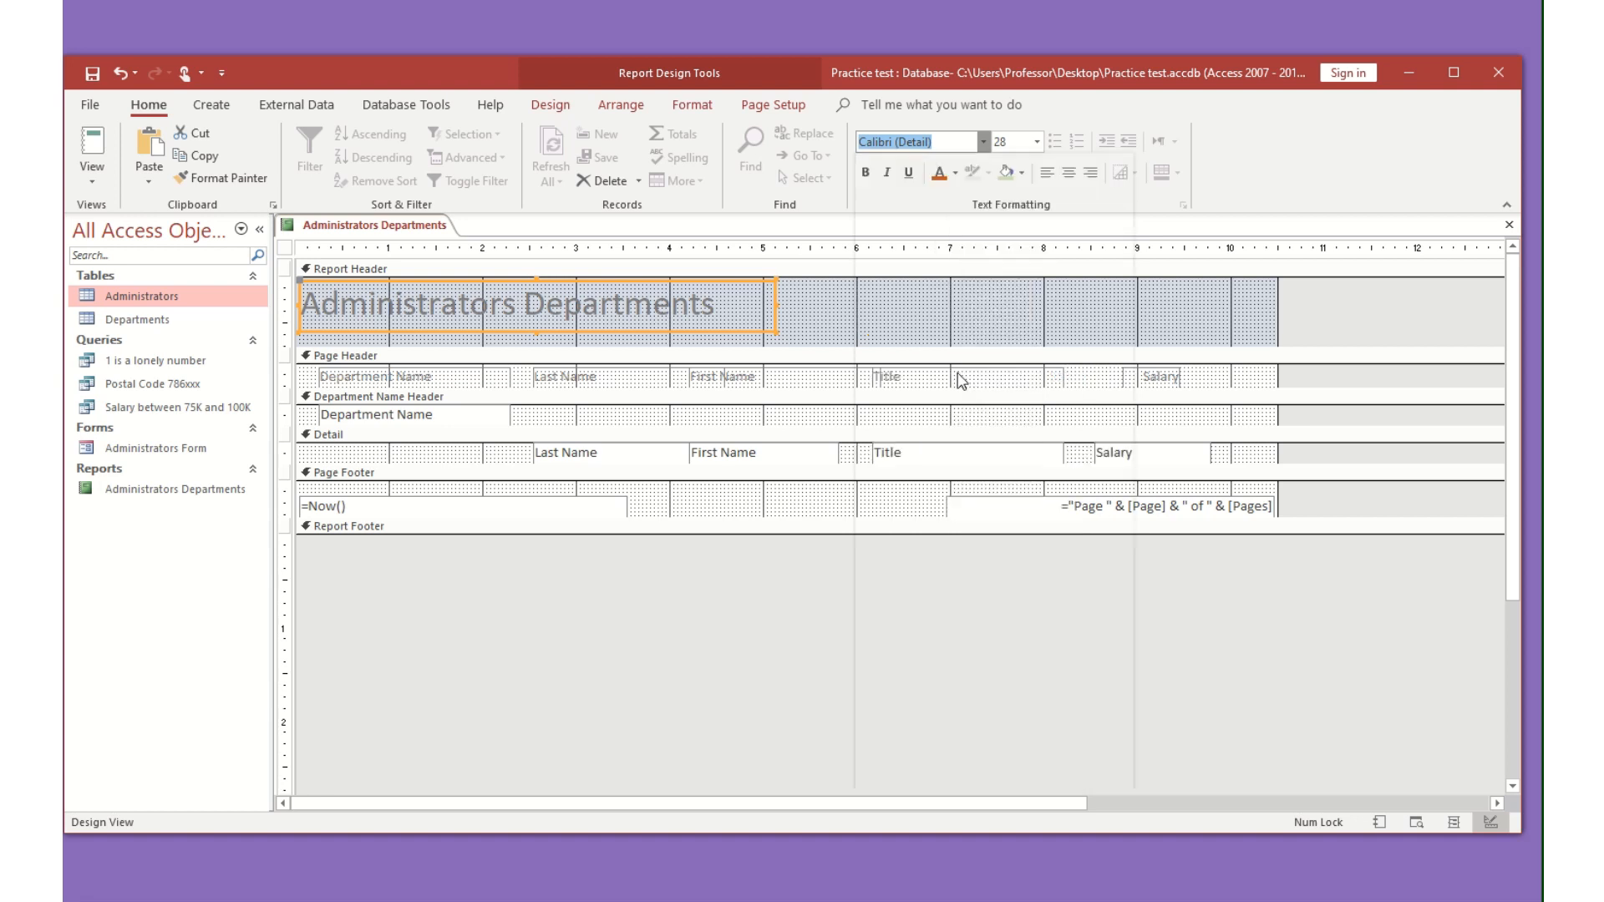
pyautogui.click(958, 175)
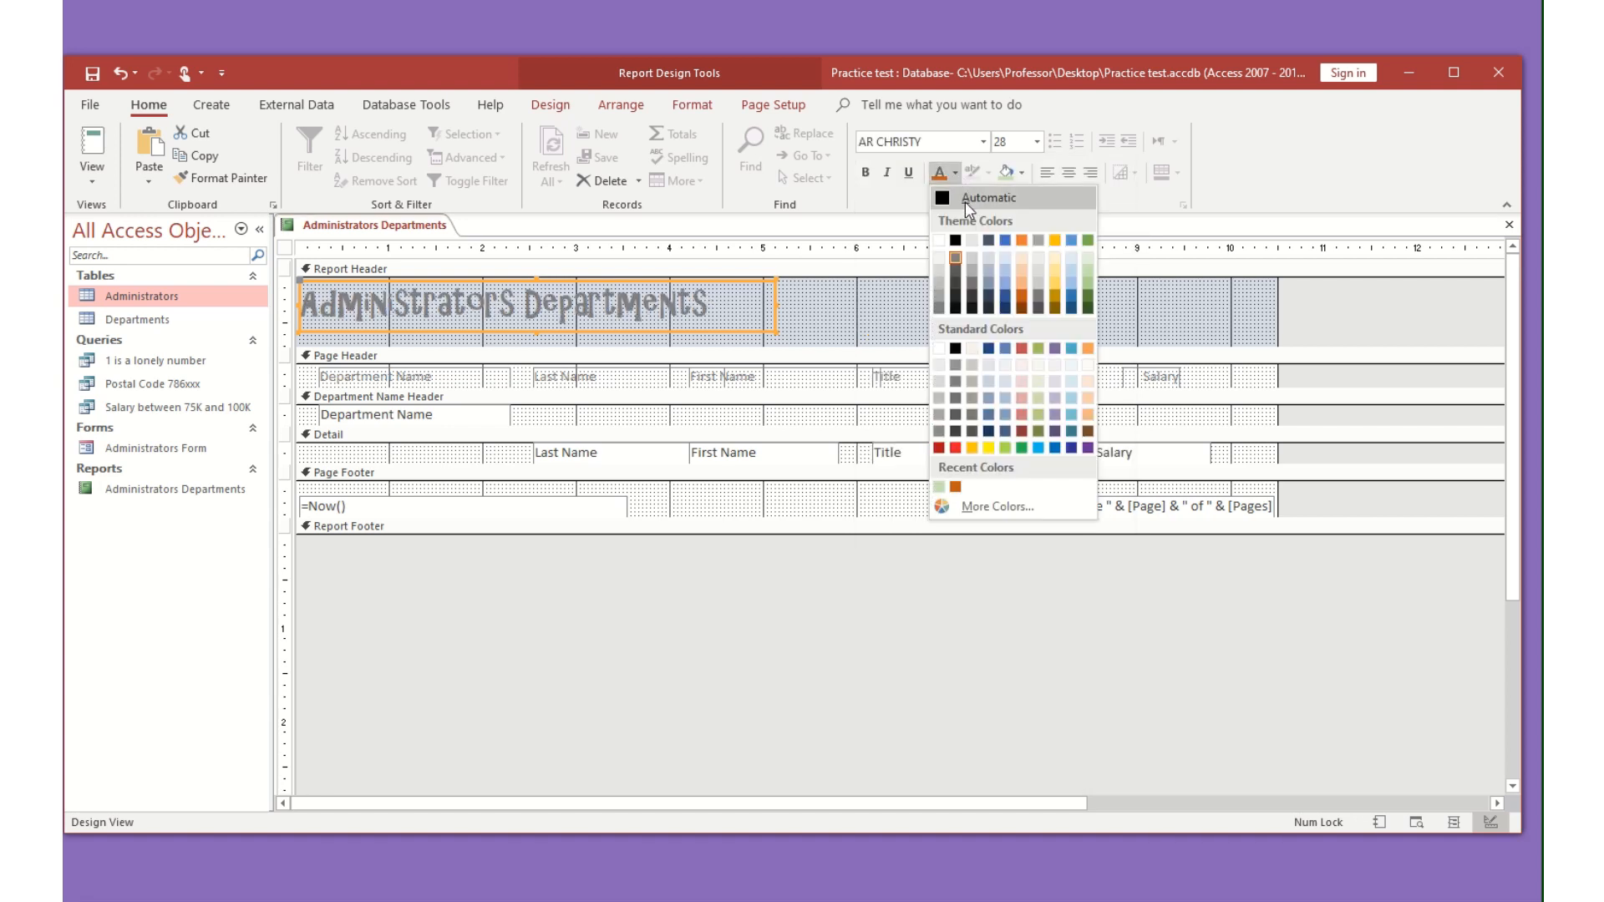
pyautogui.click(1021, 306)
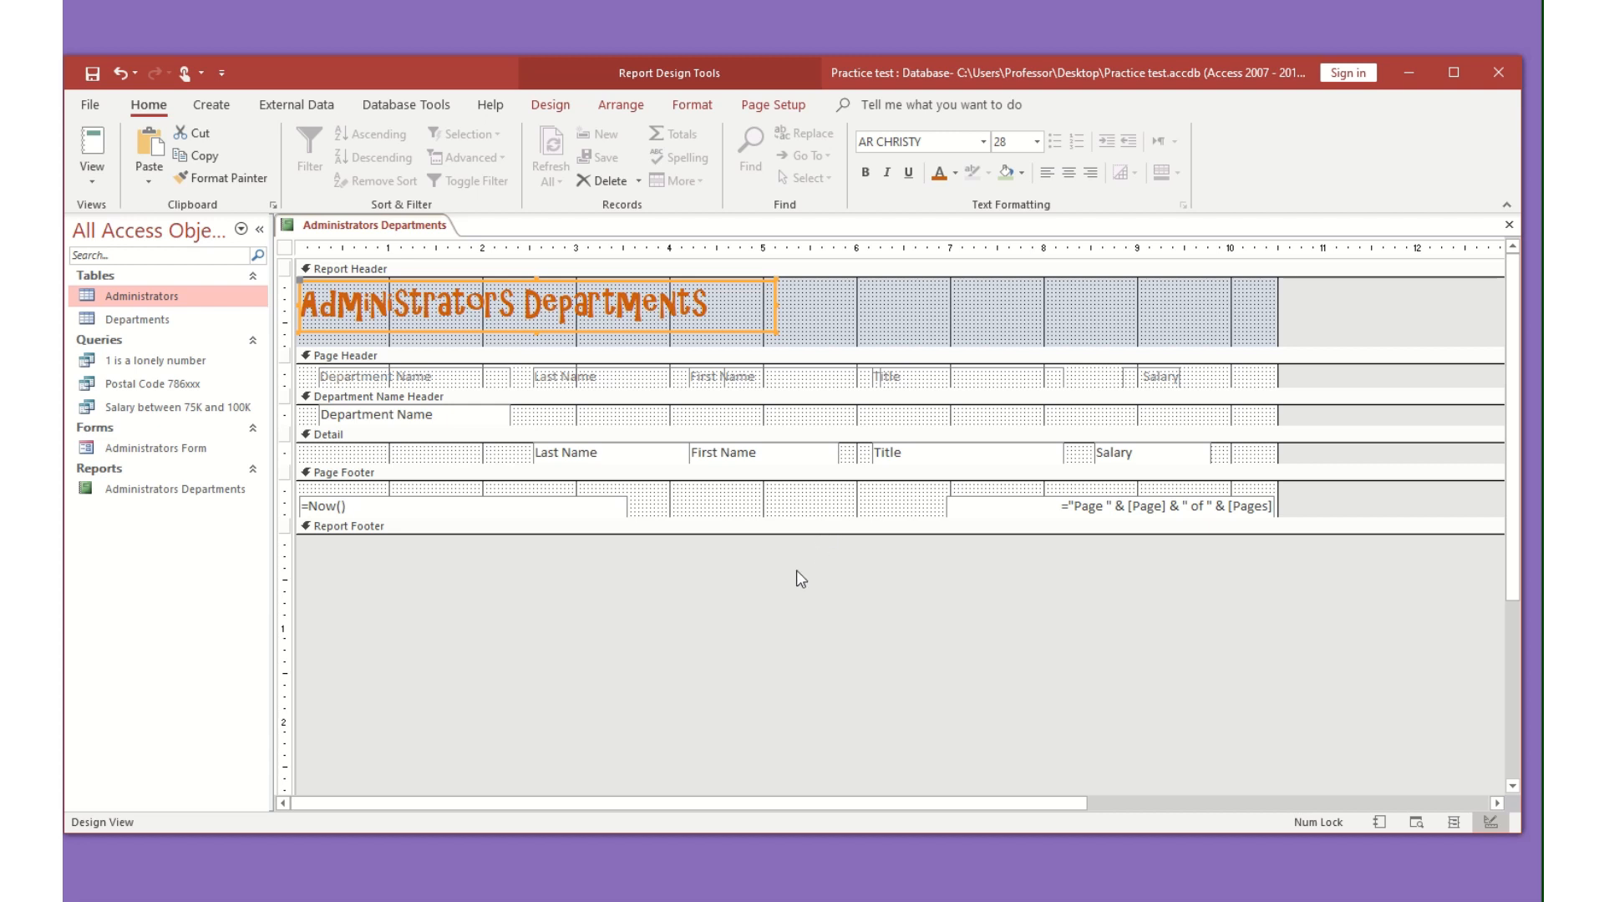
# - In Layout View, make the Department Name, Last Name, First Name, Title and Salary headings bold orange
pyautogui.click(1454, 823)
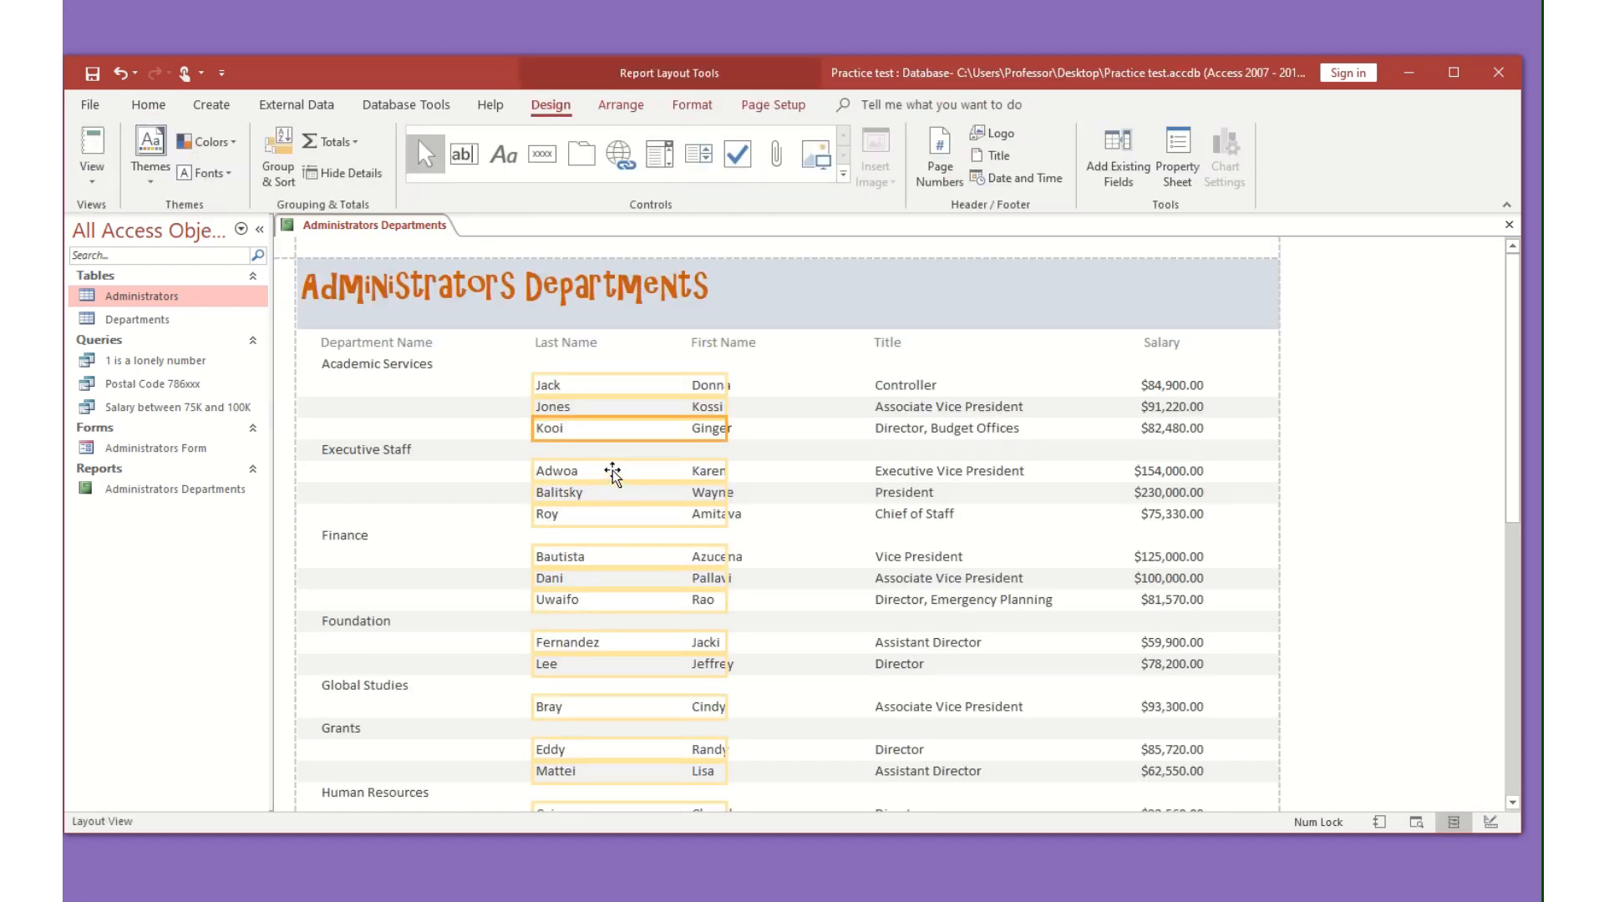
pyautogui.click(388, 339)
pyautogui.click(547, 341)
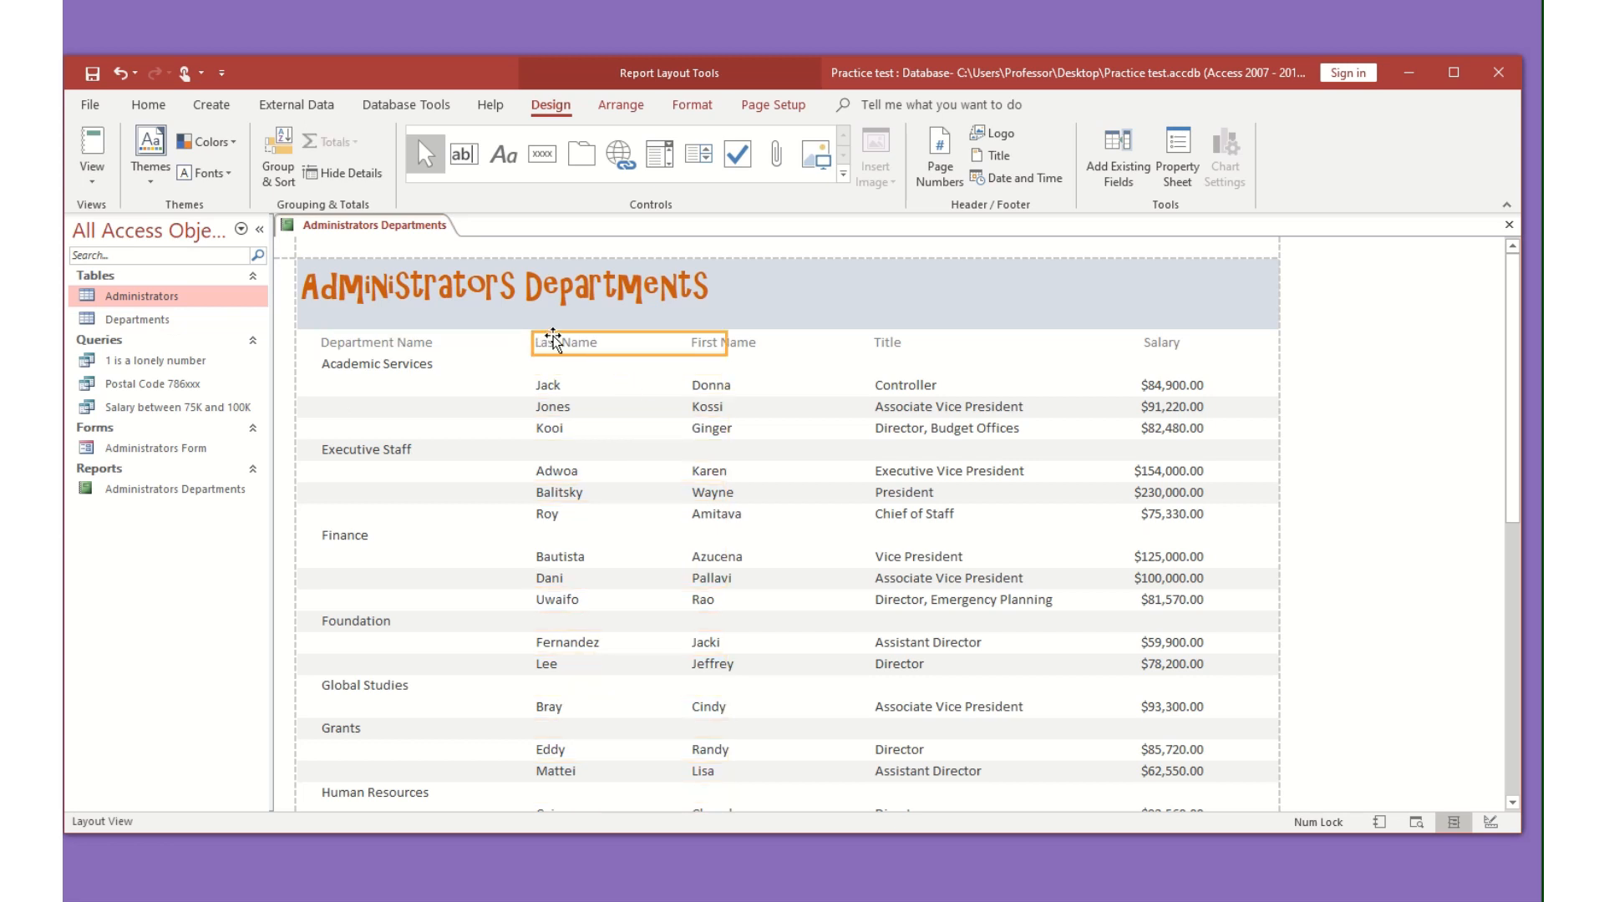
pyautogui.click(769, 344)
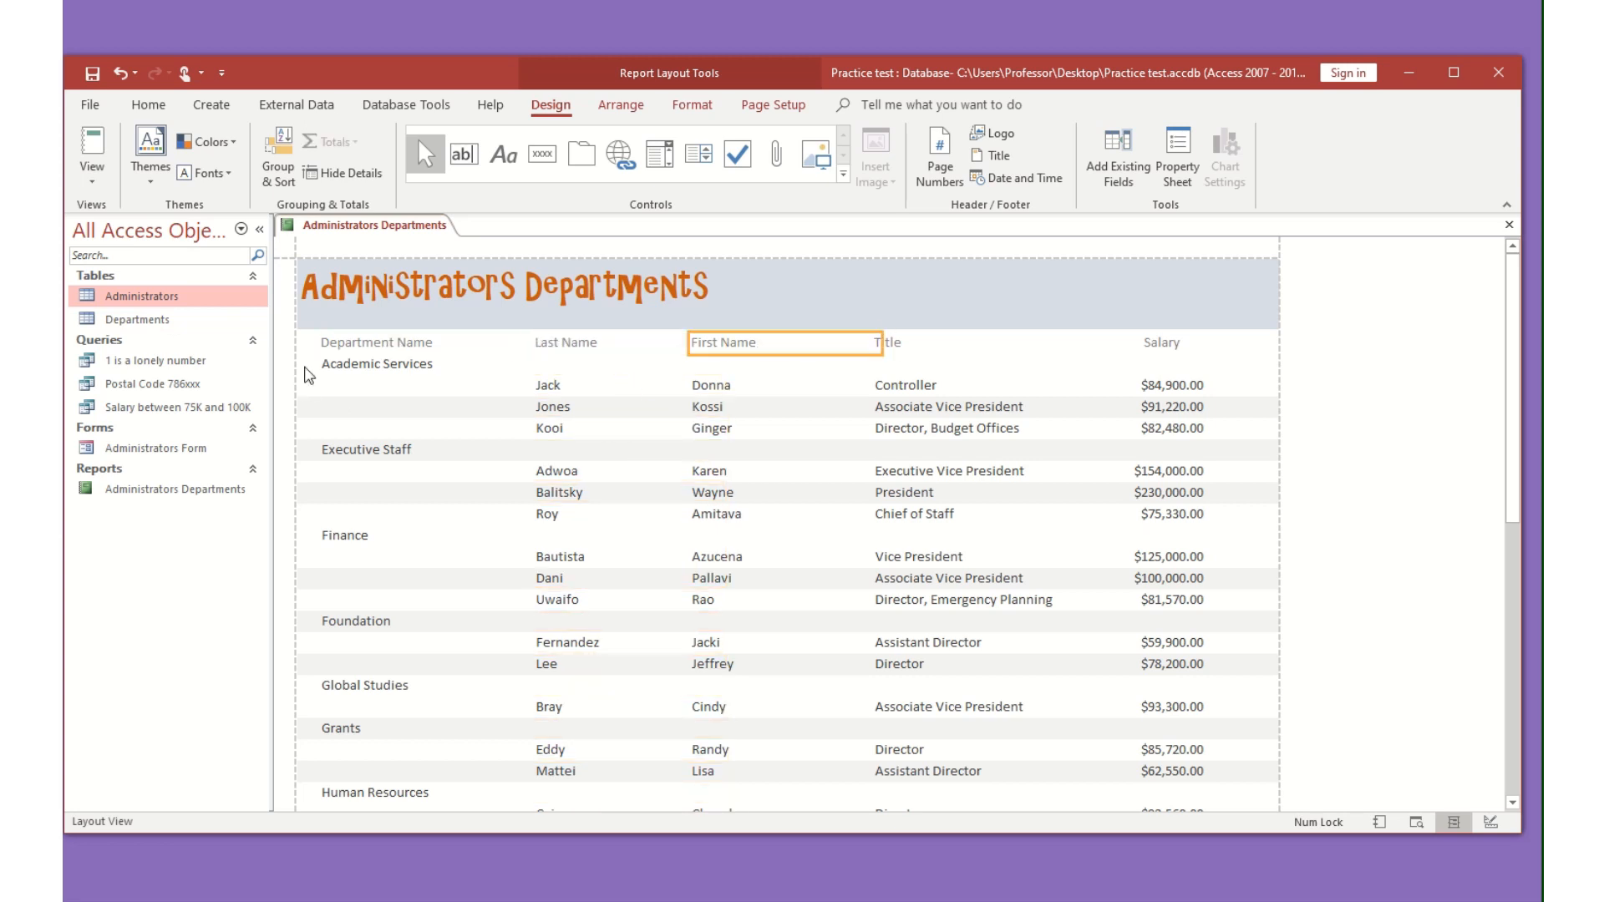
pyautogui.click(324, 343)
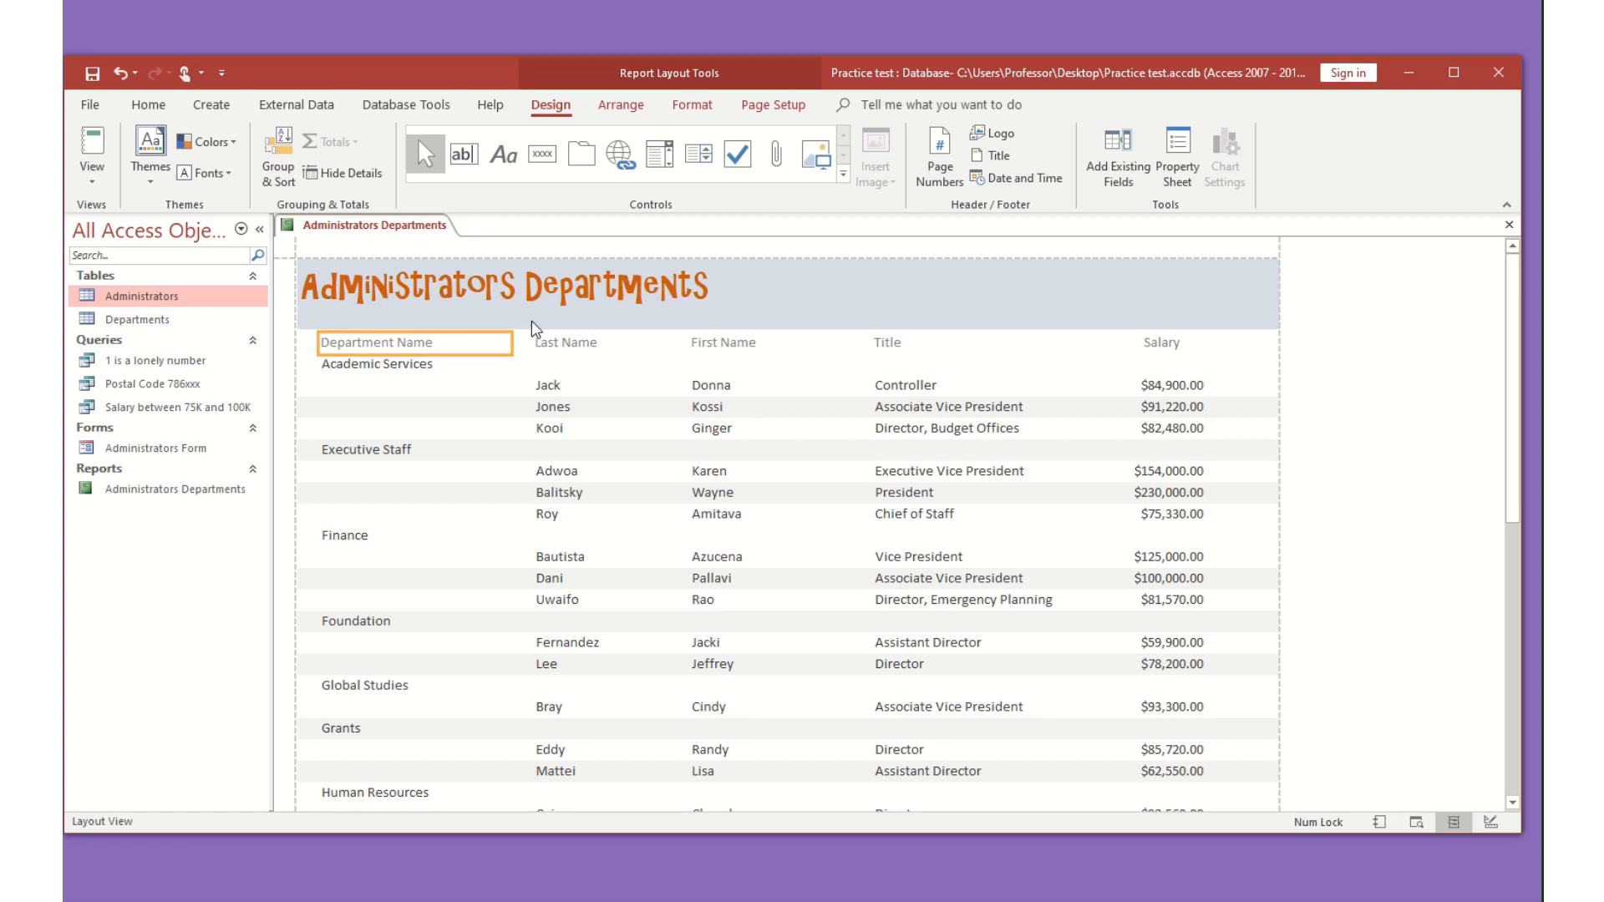
pyautogui.keyDown('shift'); pyautogui.click(552, 342); pyautogui.keyUp('shift')
pyautogui.keyDown('shift'); pyautogui.click(739, 344); pyautogui.keyUp('shift')
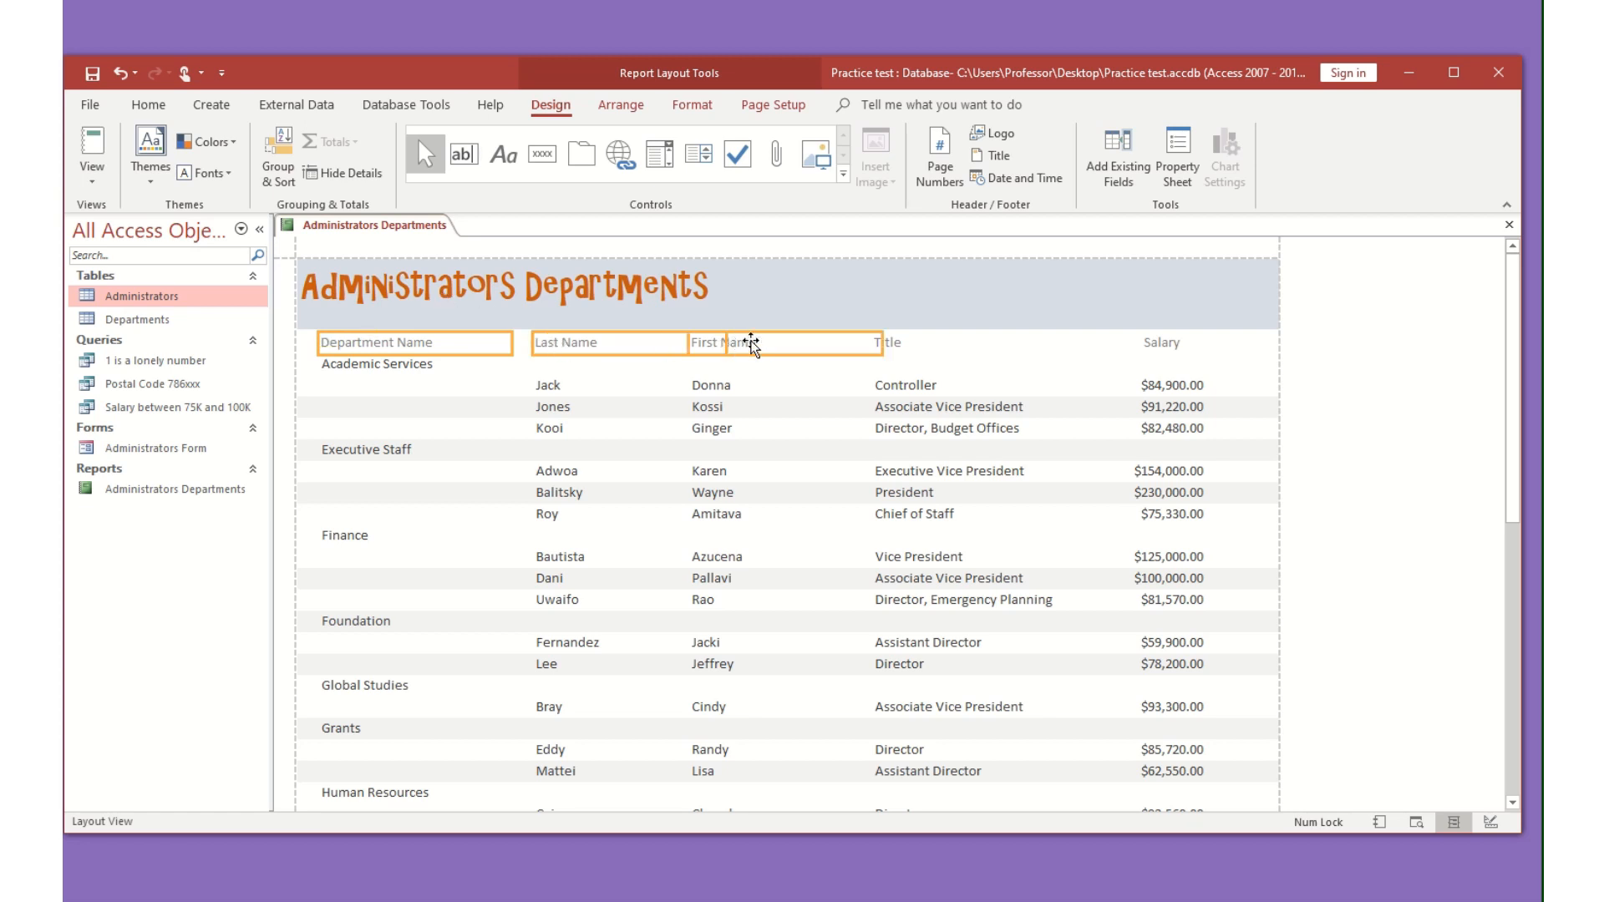
pyautogui.keyDown('shift'); pyautogui.click(906, 344); pyautogui.keyUp('shift')
pyautogui.keyDown('shift'); pyautogui.click(1157, 342); pyautogui.keyUp('shift')
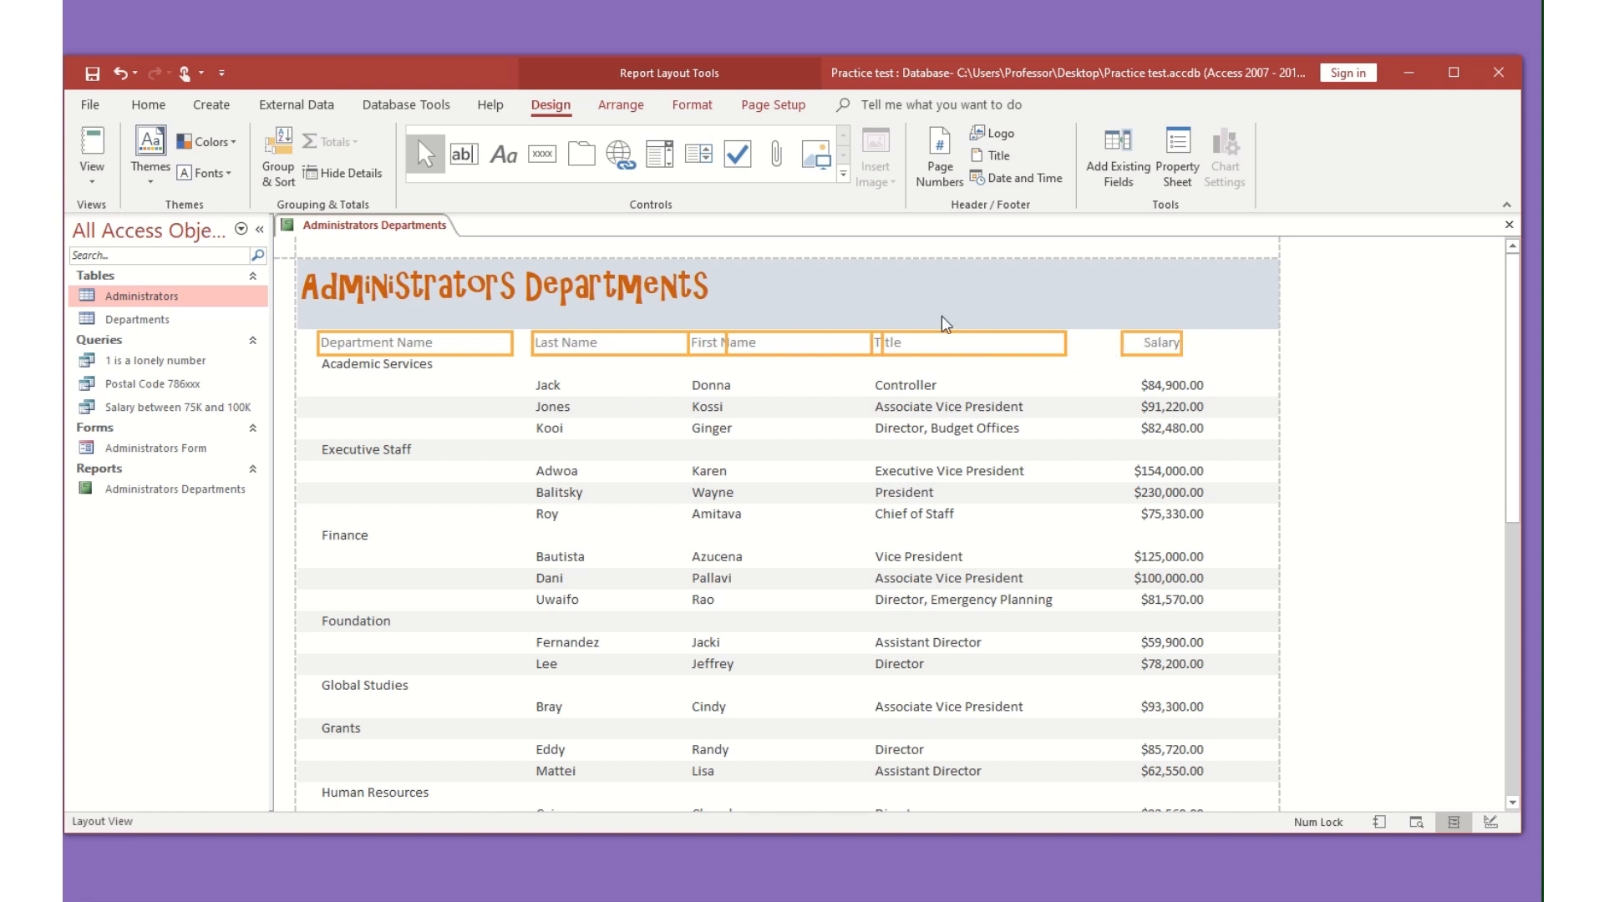
pyautogui.click(147, 105)
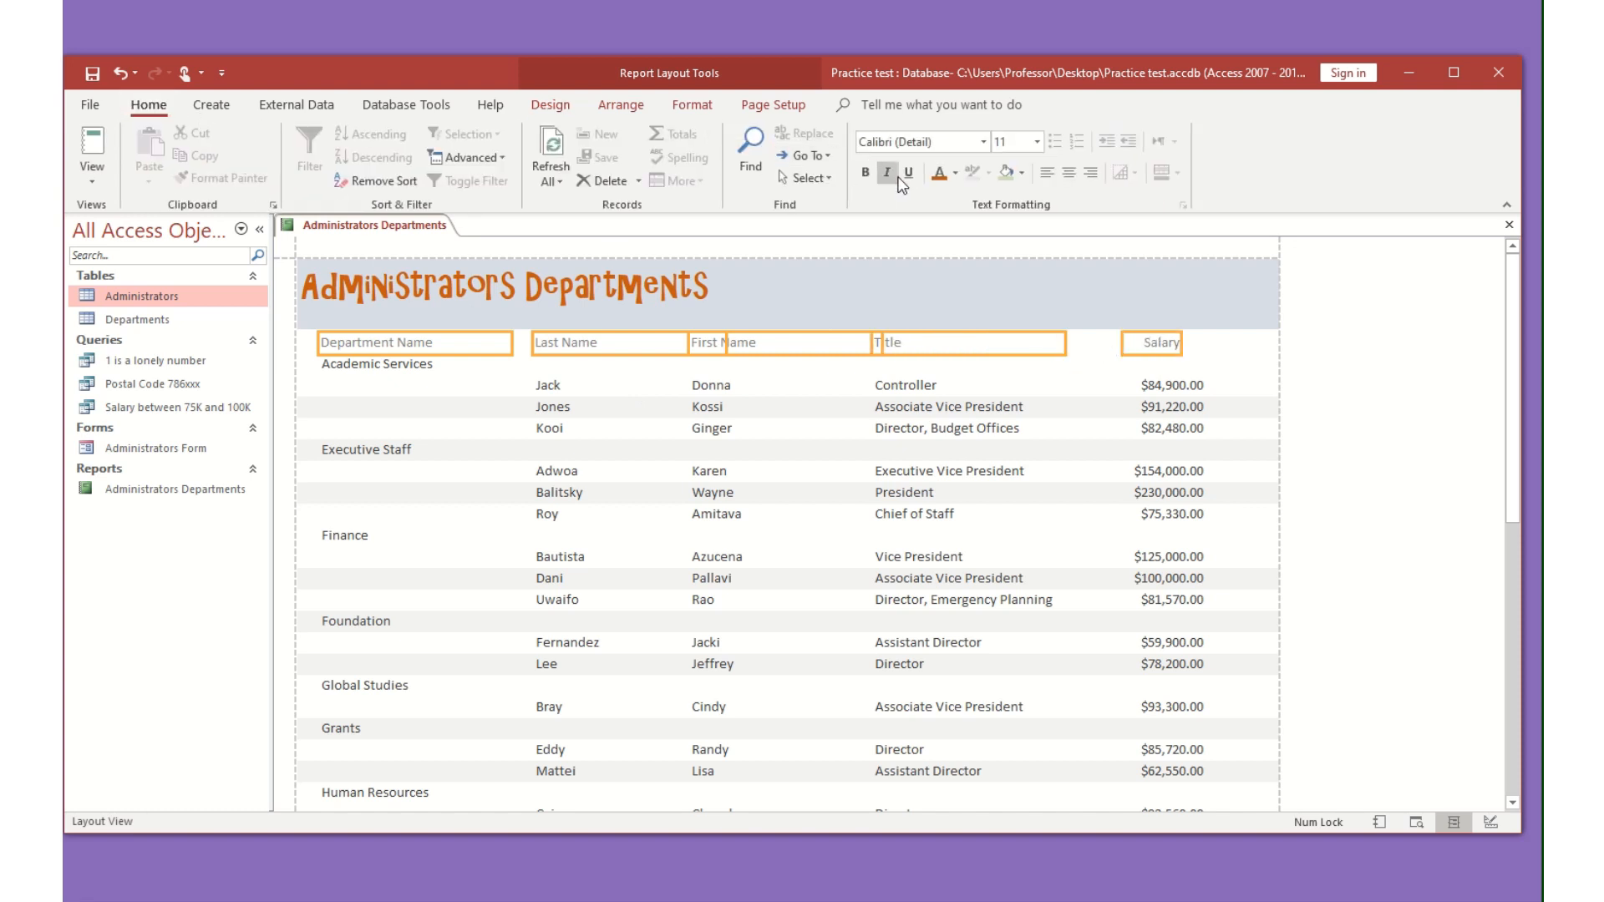
pyautogui.click(867, 173)
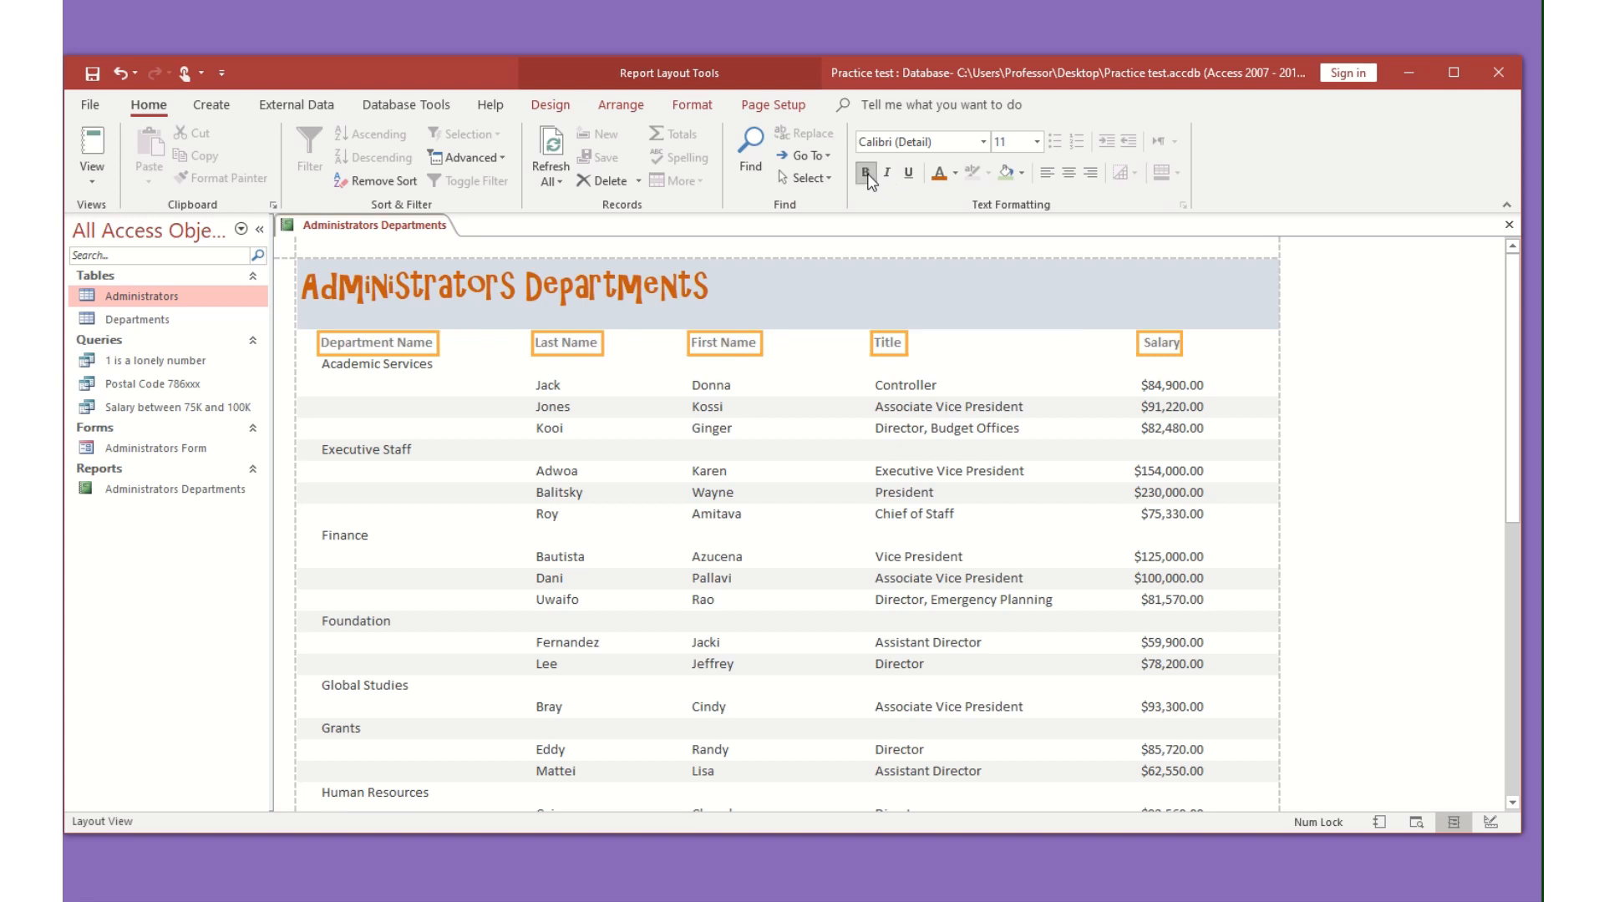
pyautogui.click(940, 173)
# - In Design View, make the Page Footer taller and select its =Now() date box
pyautogui.click(1490, 822)
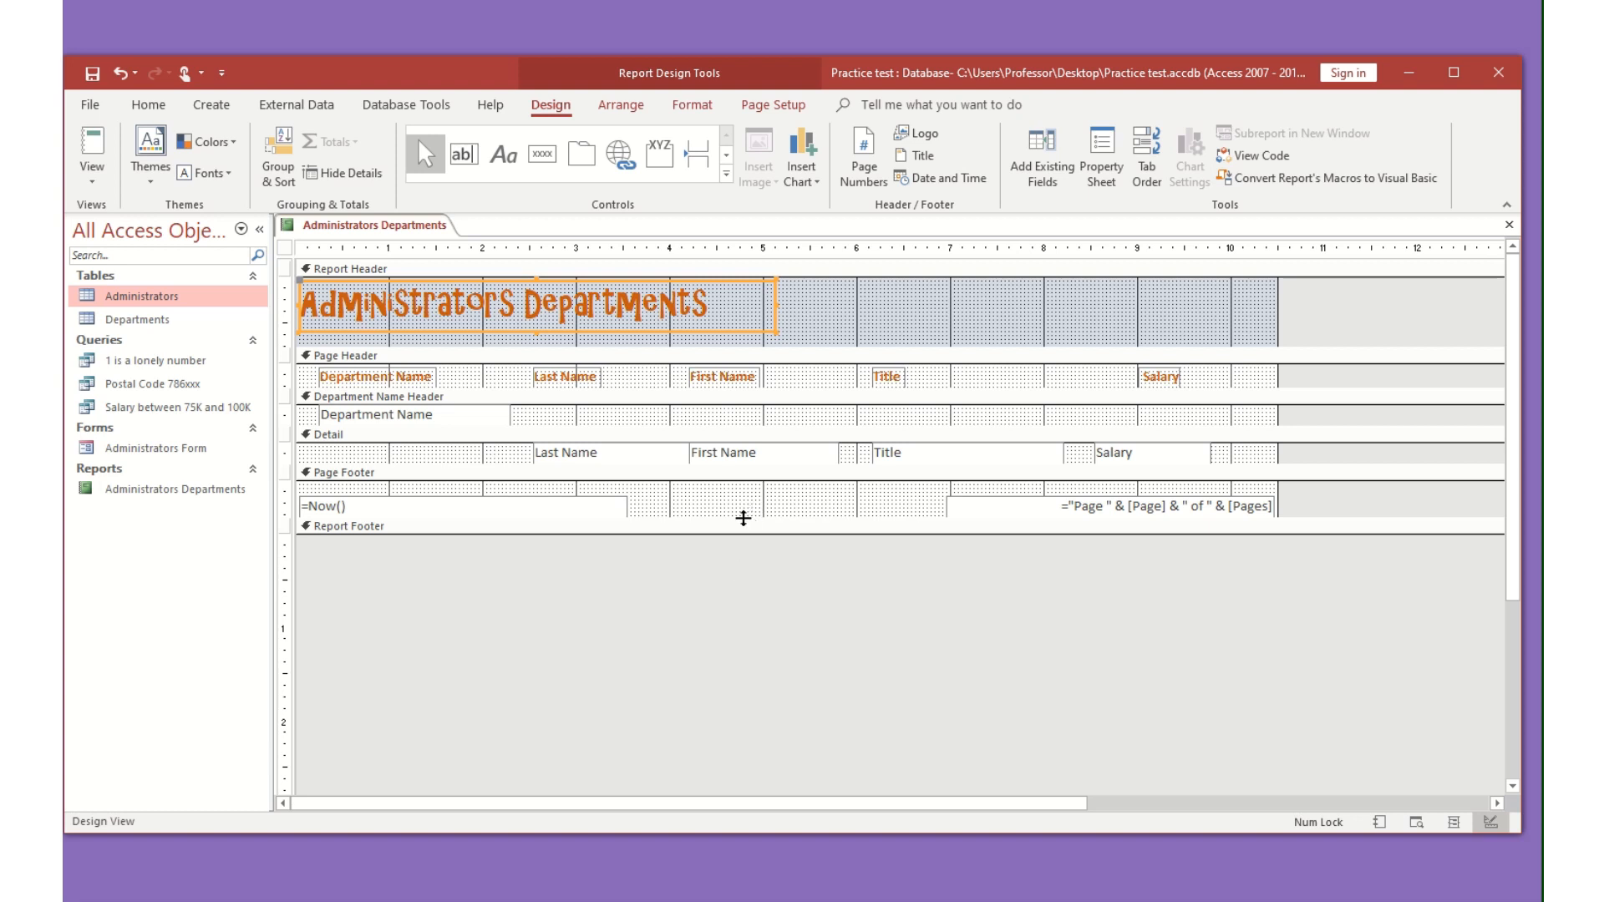
pyautogui.moveTo(744, 518); pyautogui.dragTo(743, 584)
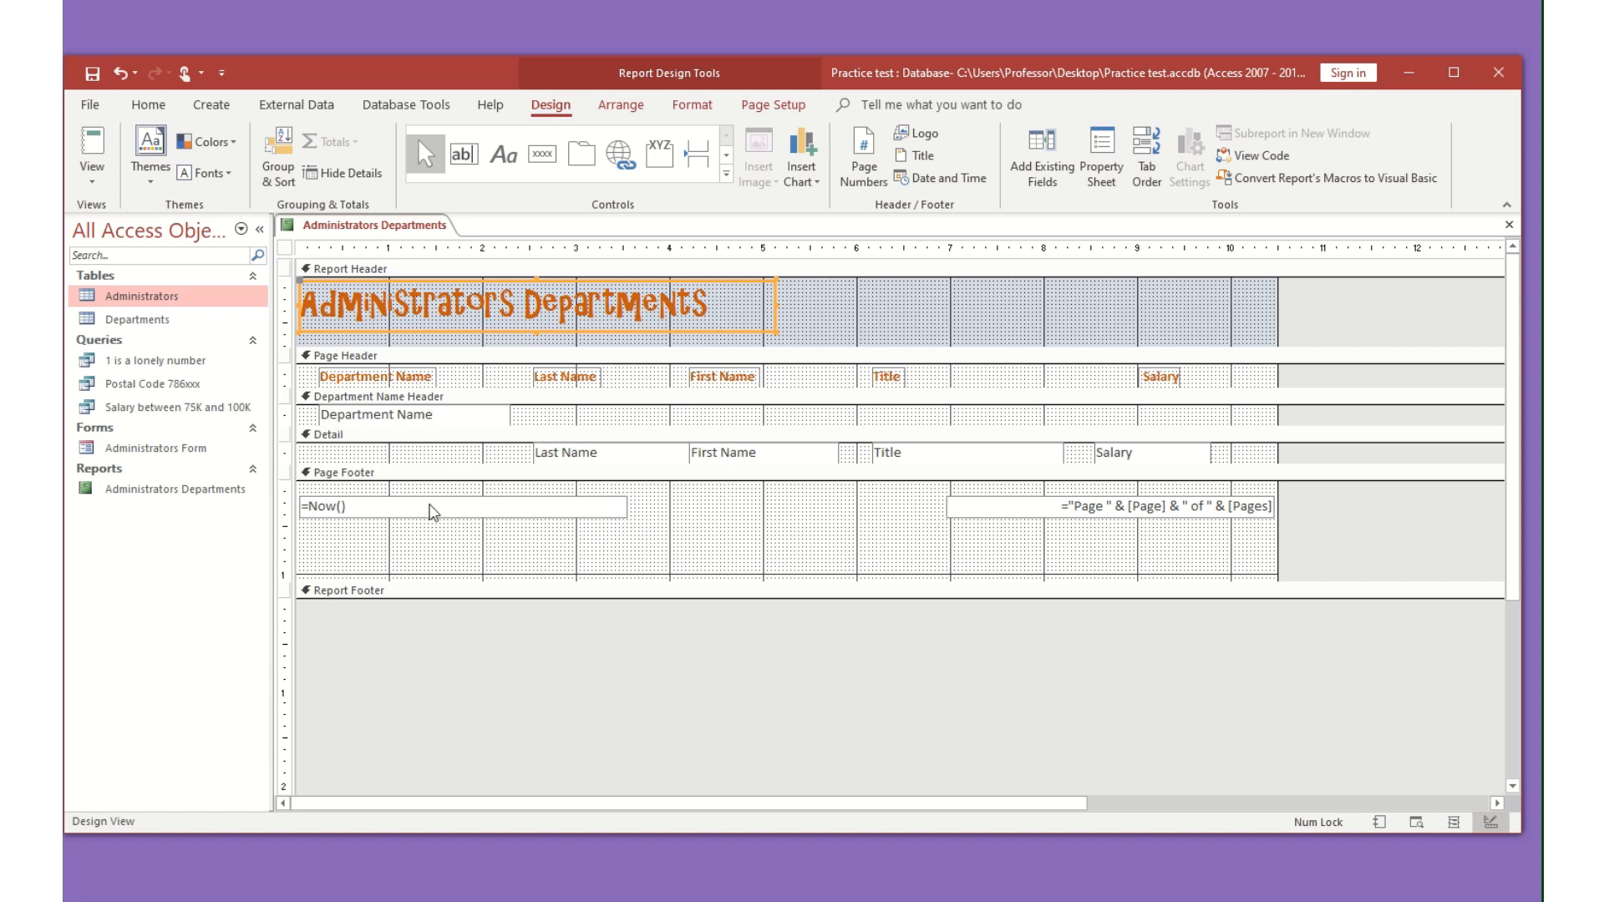
pyautogui.click(346, 507)
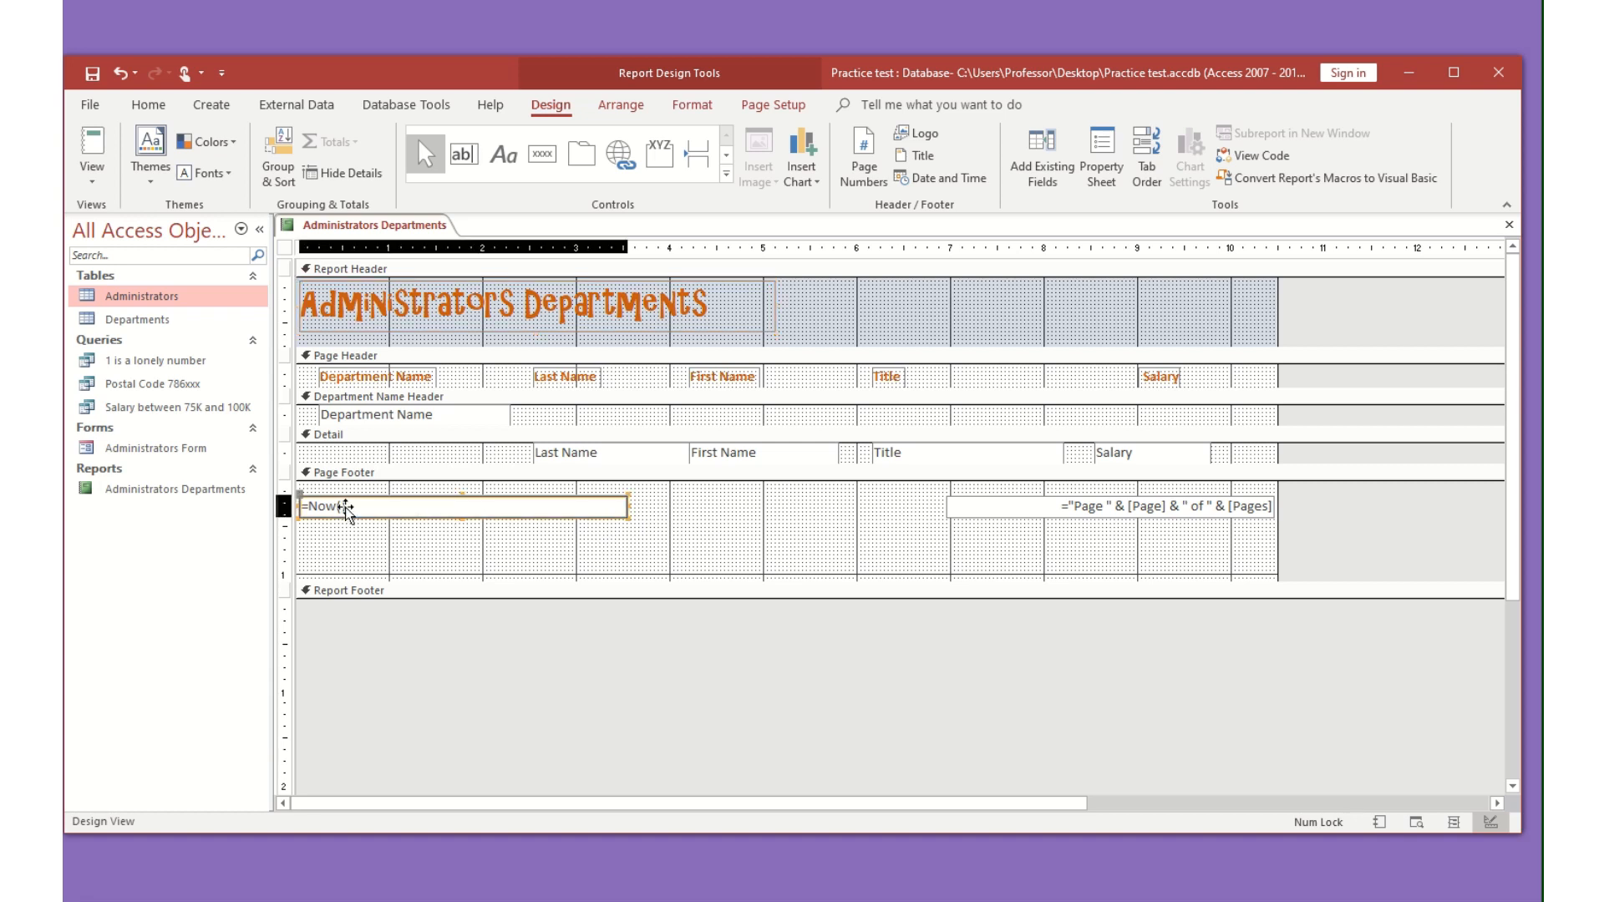
pyautogui.click(435, 517)
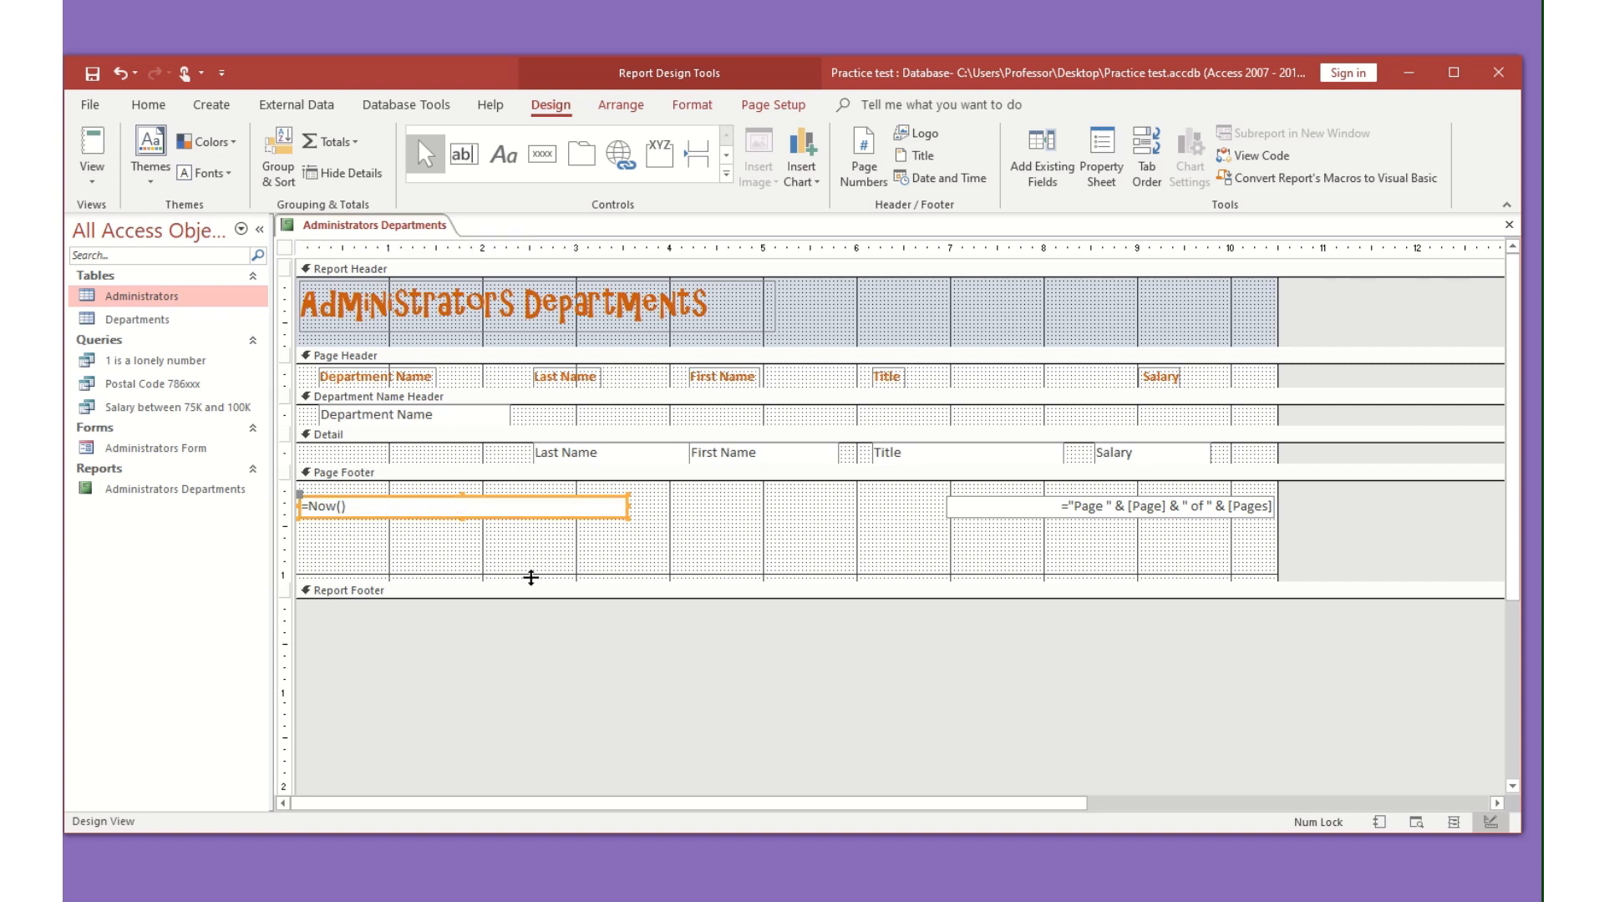
# - Delete the selected =Now() date box from the Page Footer
pyautogui.press('Delete')
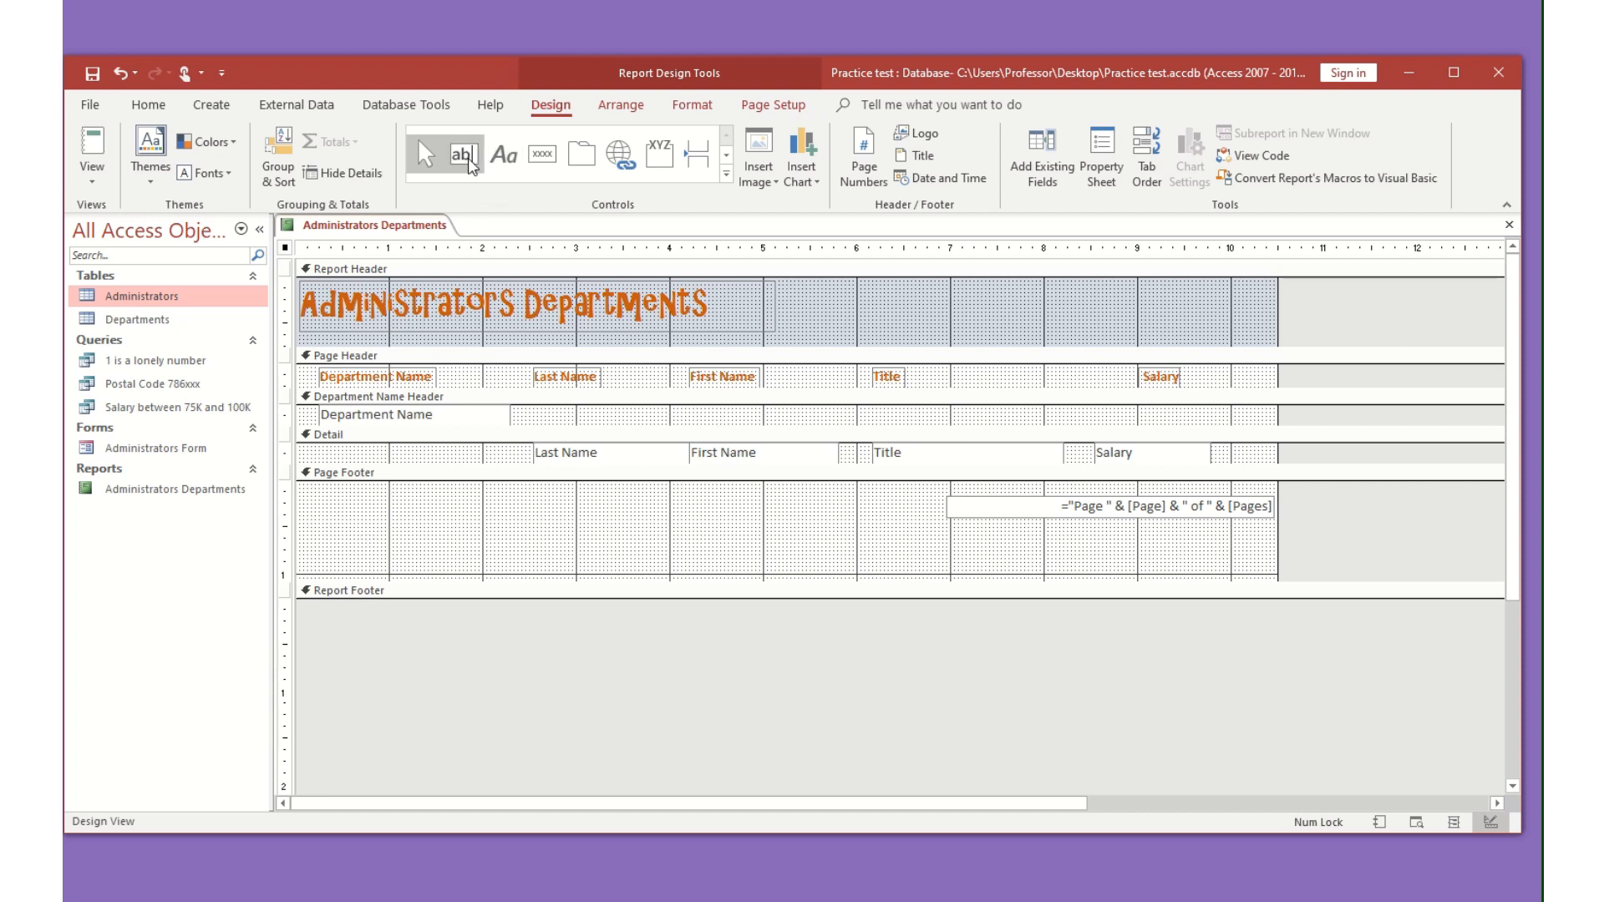
# - Add a Page Footer label reading 'Last UPdated by', the author's name, and 11/2019
pyautogui.click(513, 165)
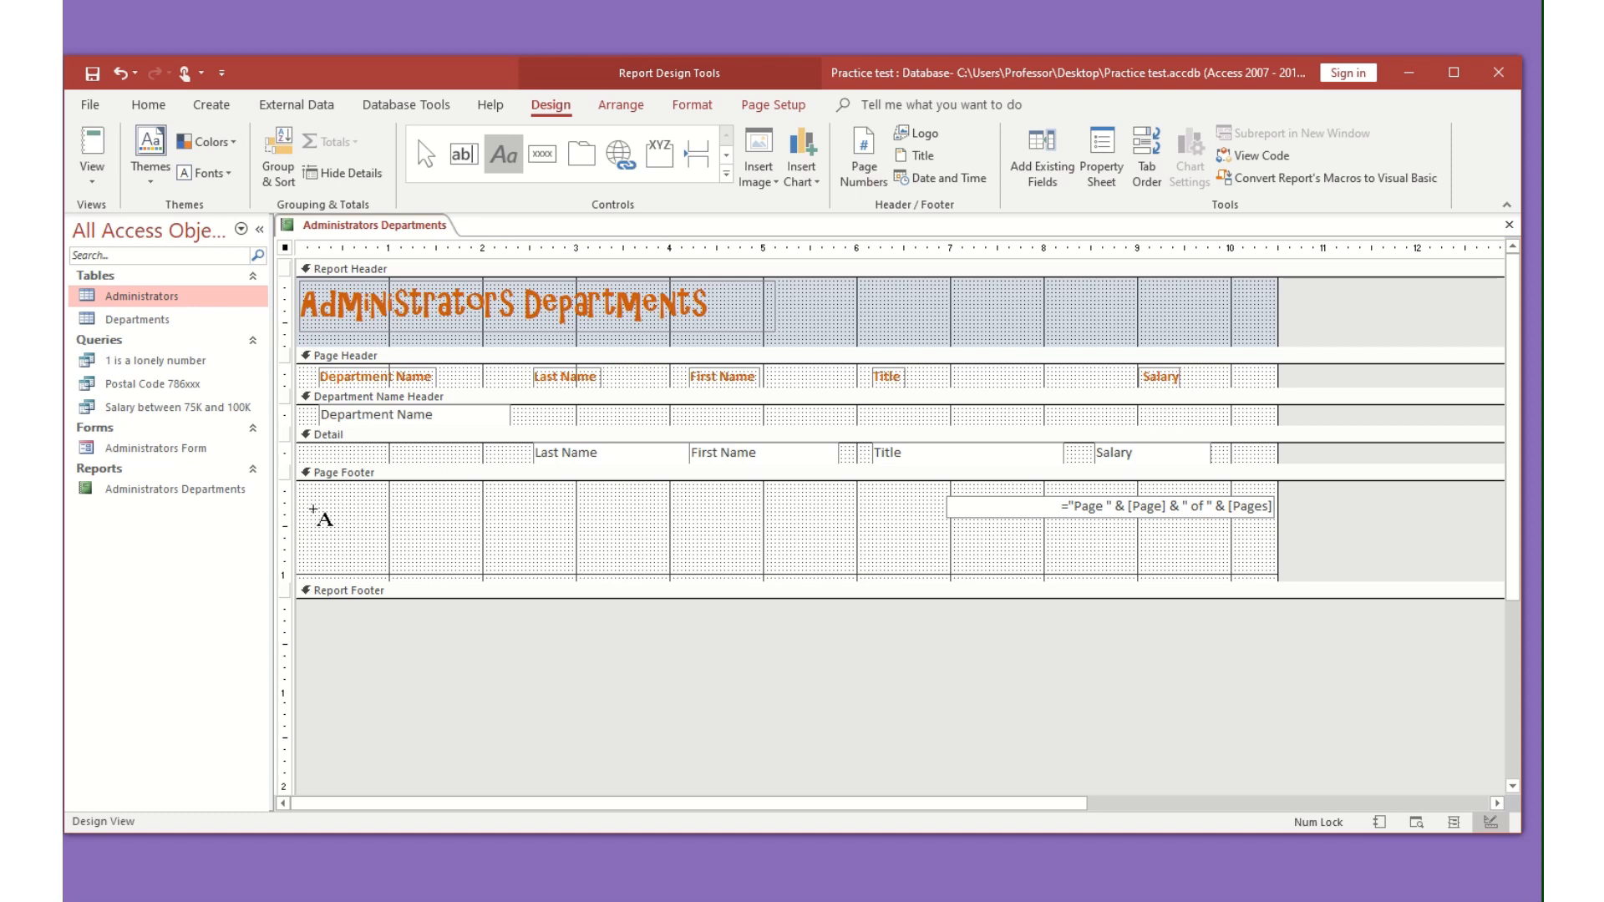
pyautogui.click(338, 520)
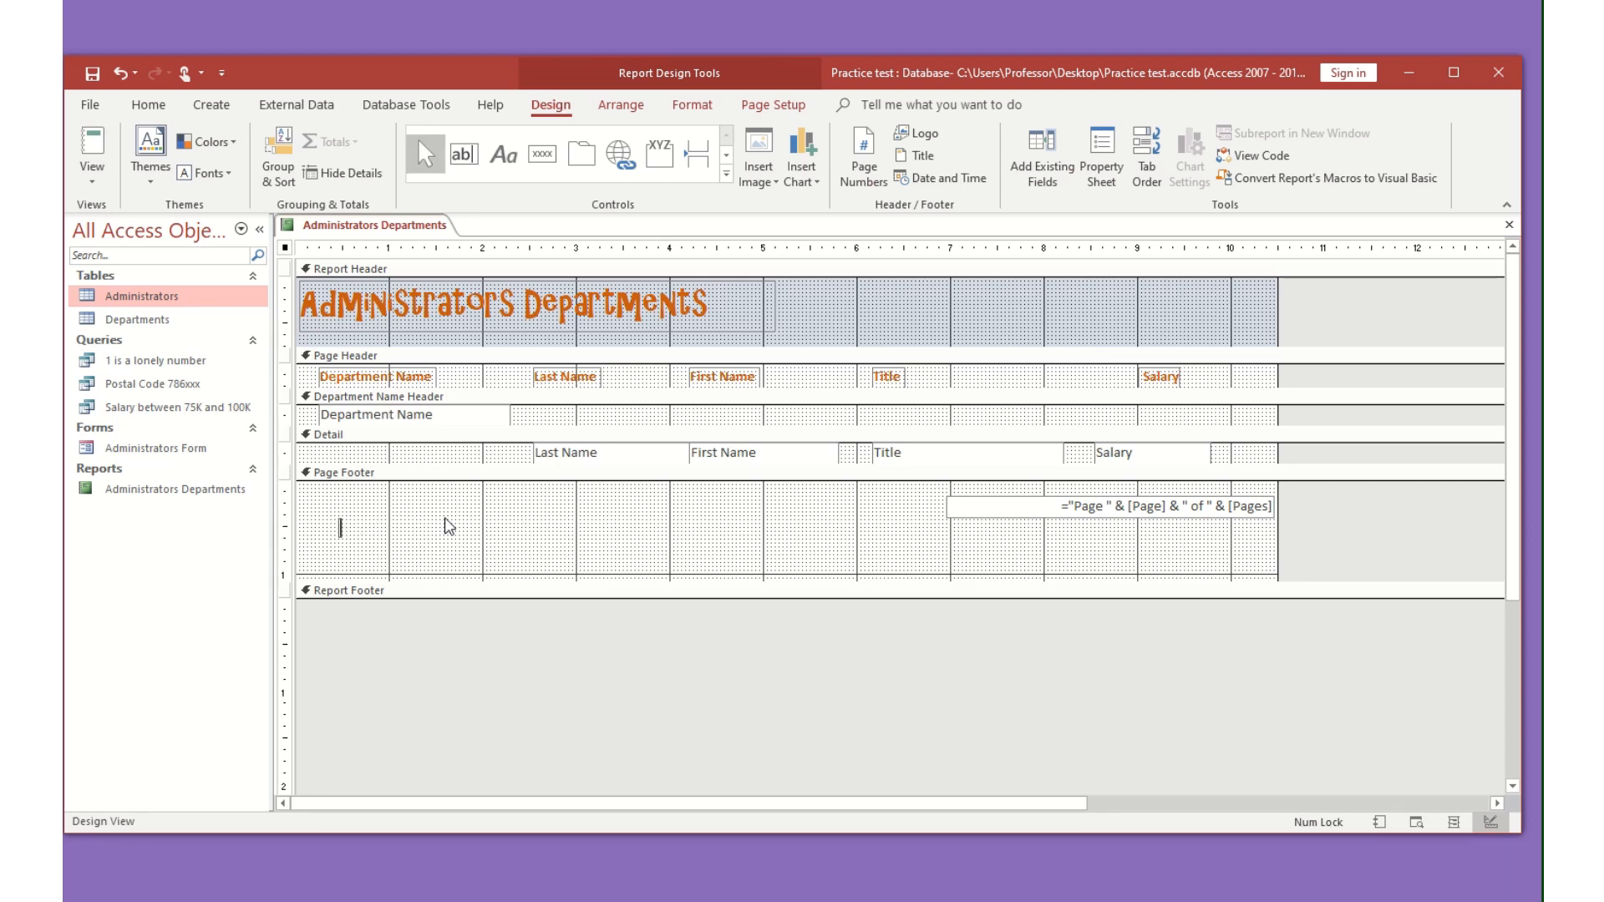
pyautogui.write('Last UPdated')
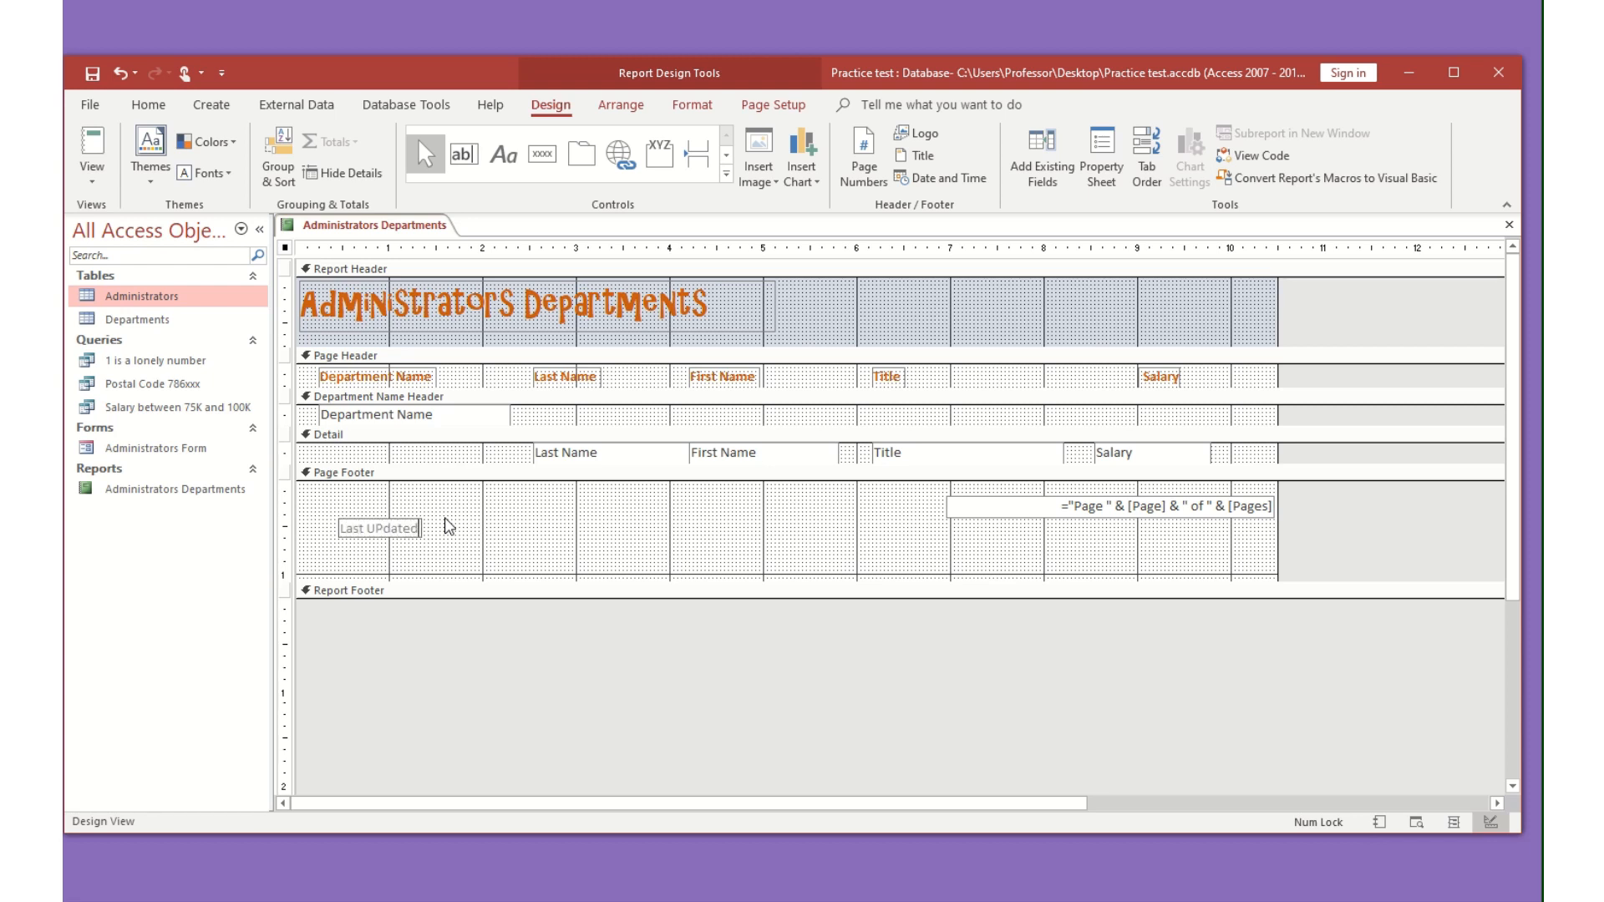
pyautogui.write(' by Stacy Freeman')
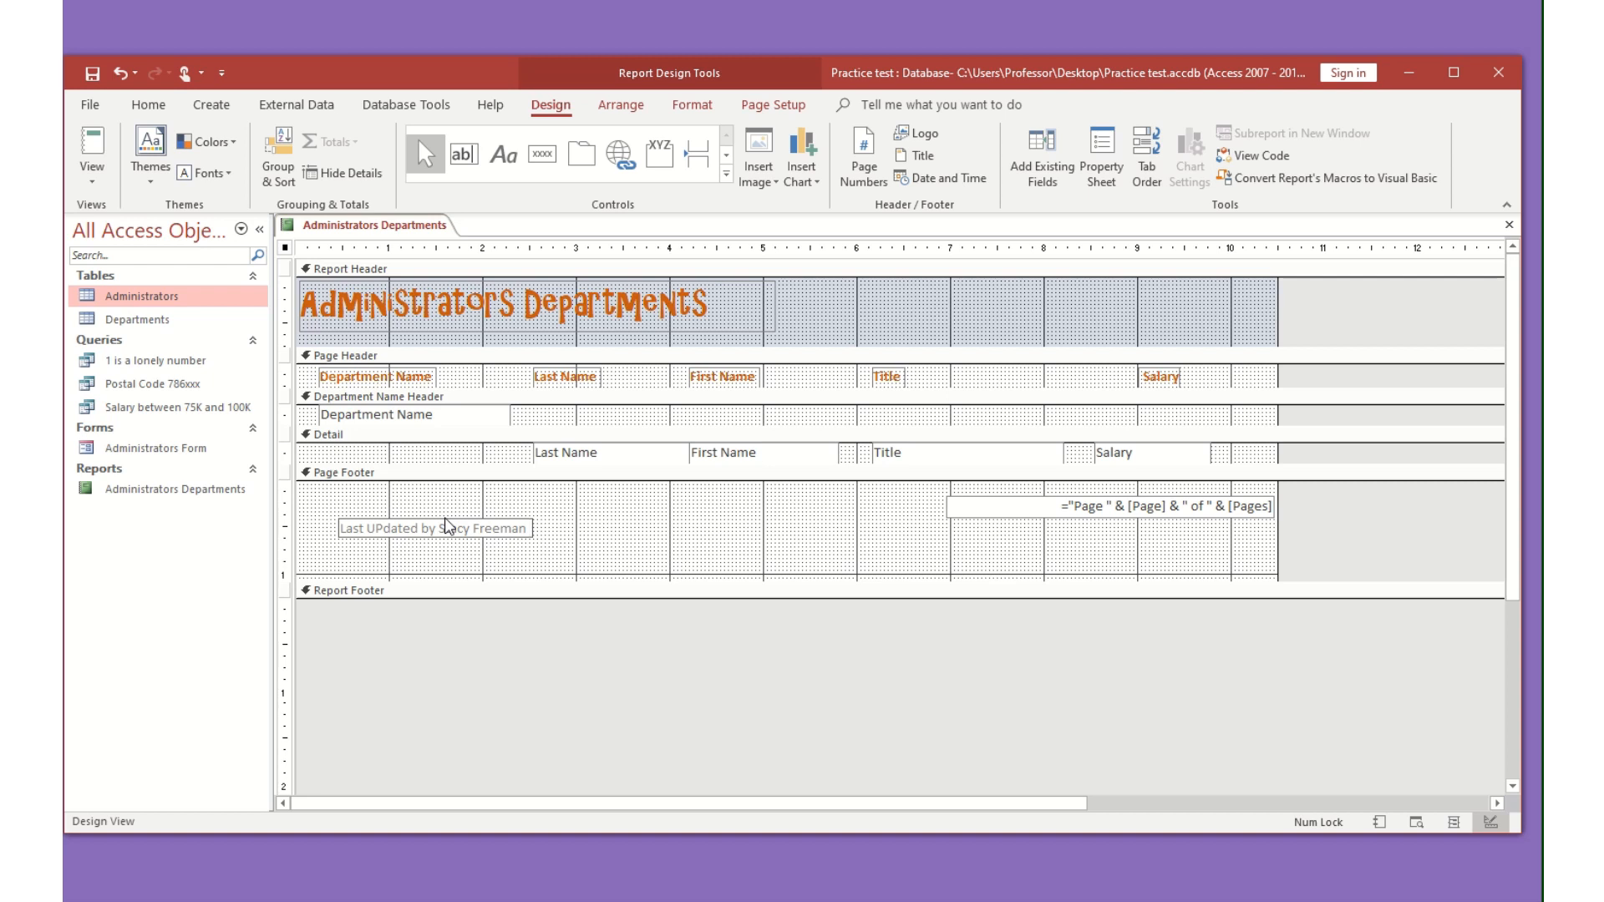
pyautogui.write(' 11/2019')
pyautogui.moveTo(899, 1)
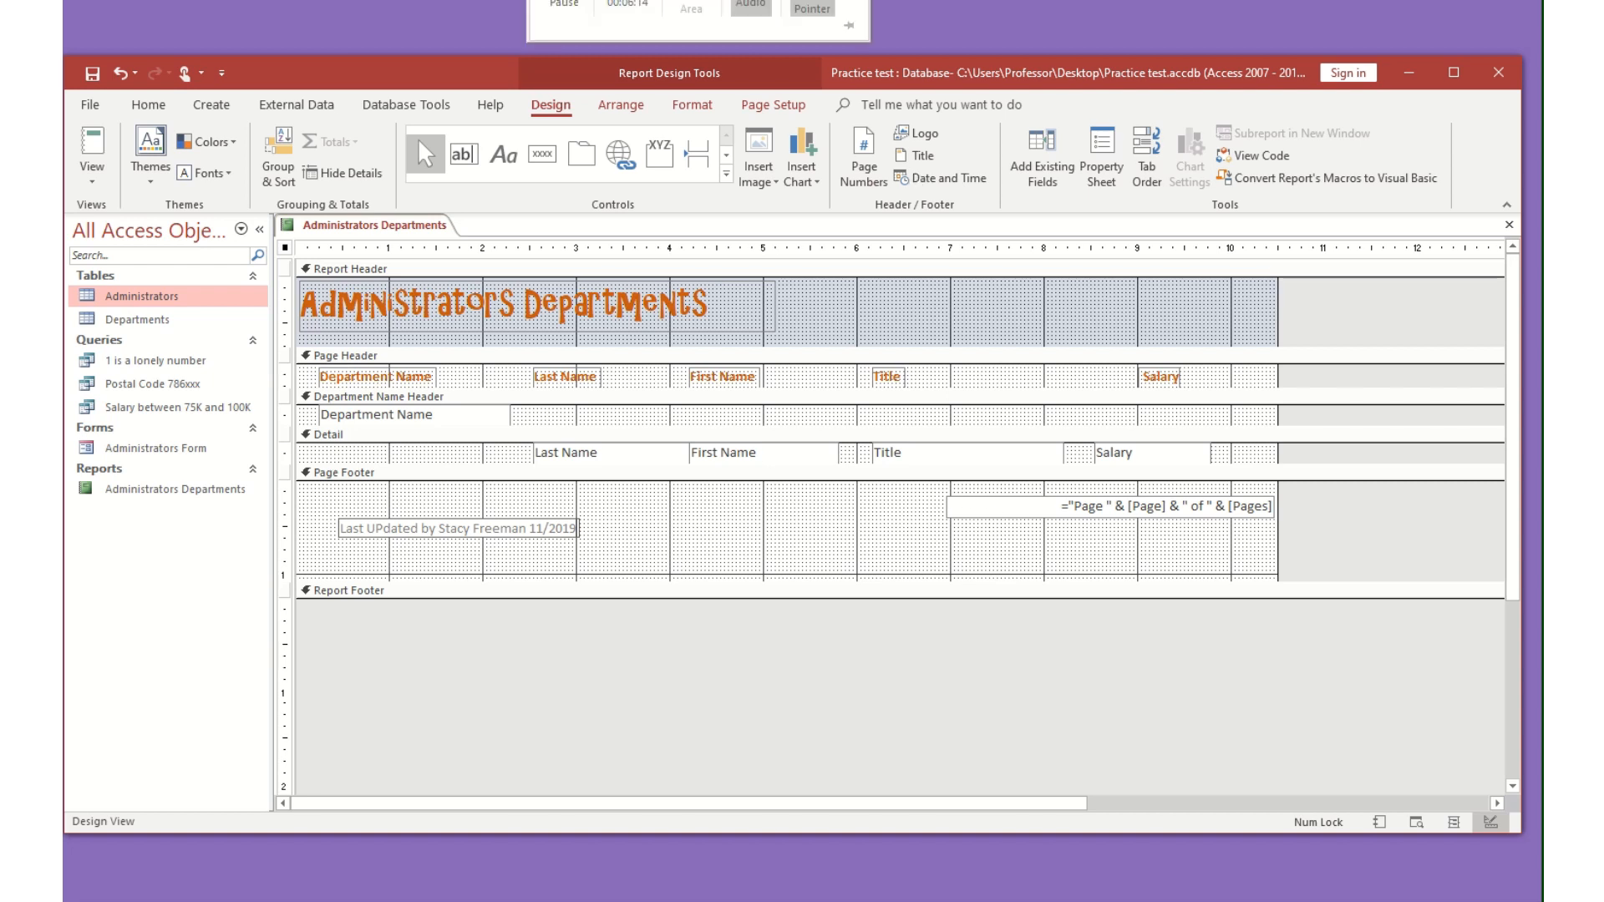
pyautogui.click(565, 3)
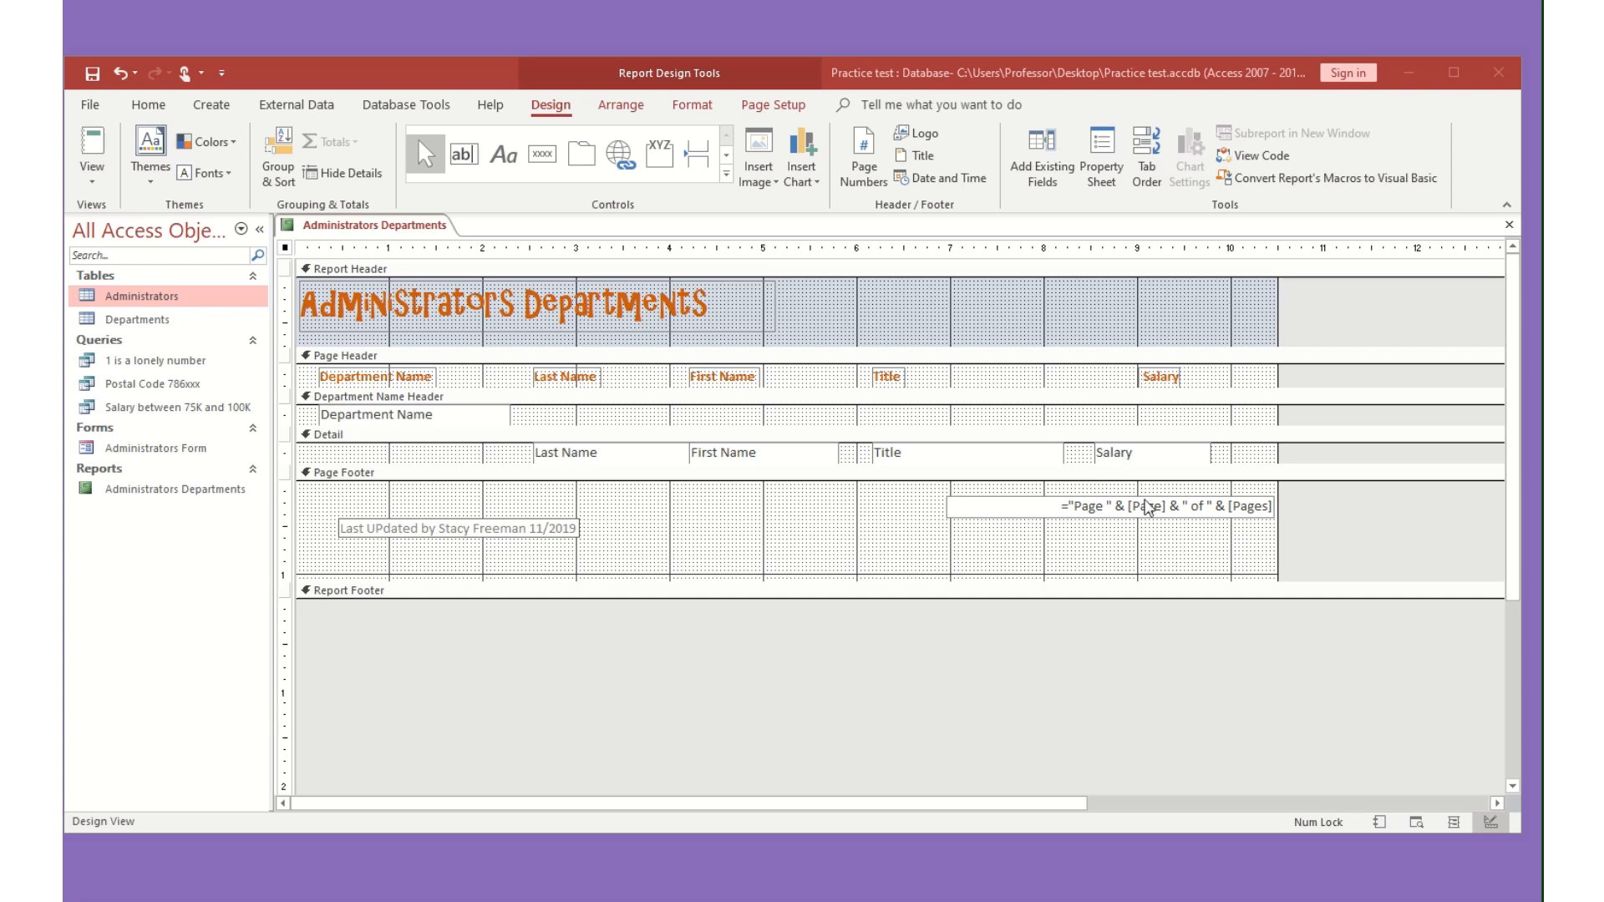
pyautogui.click(1380, 823)
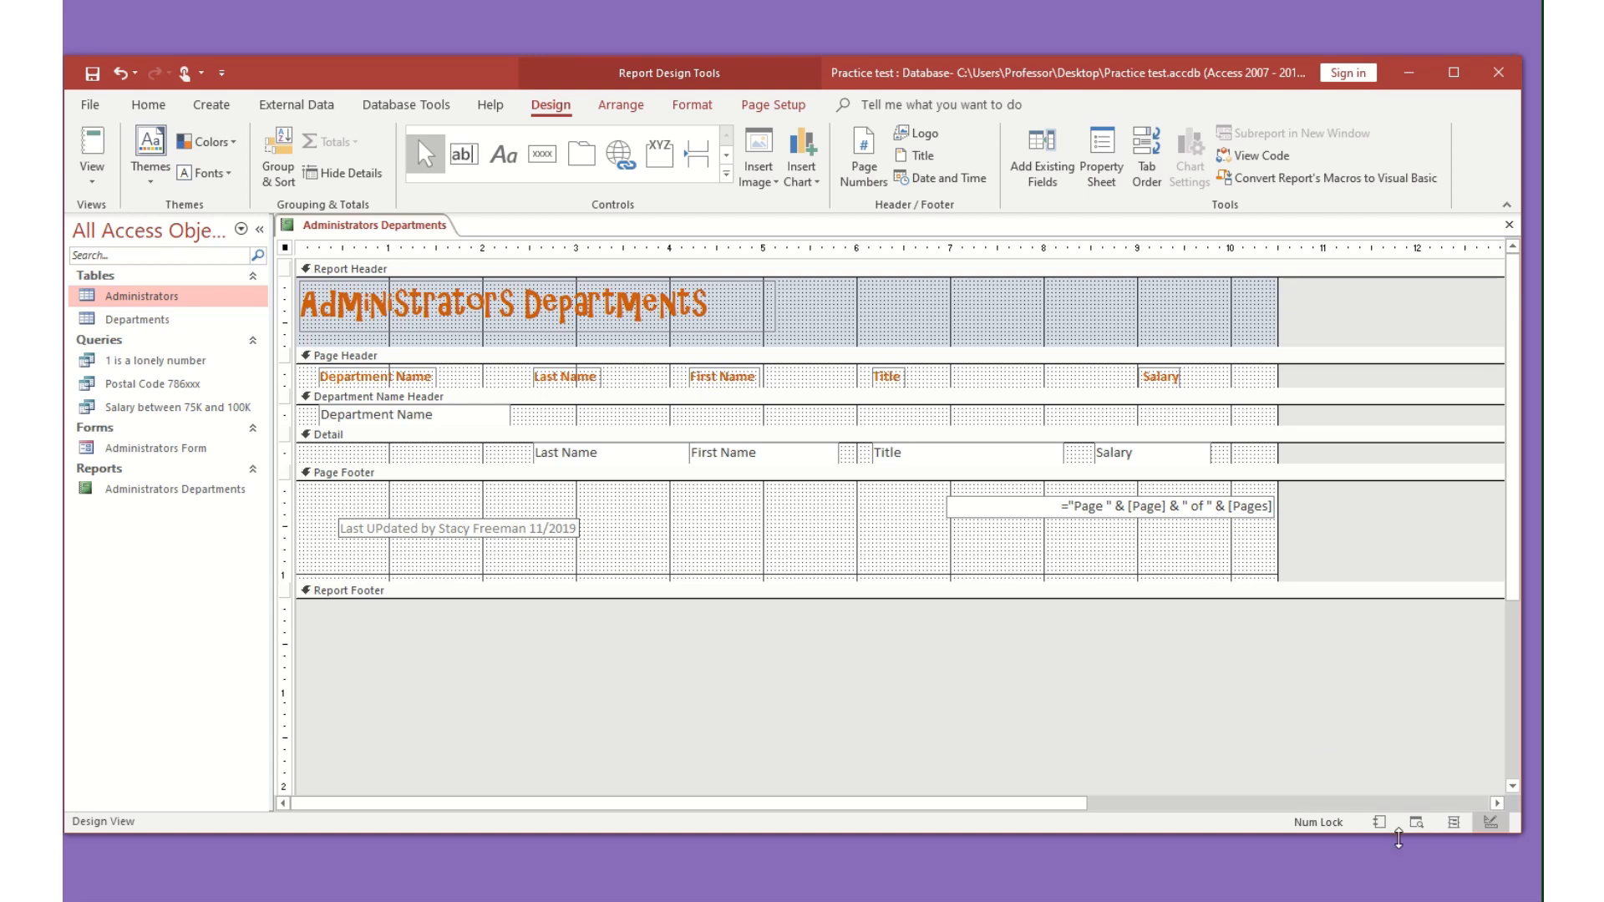
pyautogui.click(1380, 823)
pyautogui.scroll(-5, 1228, 619)
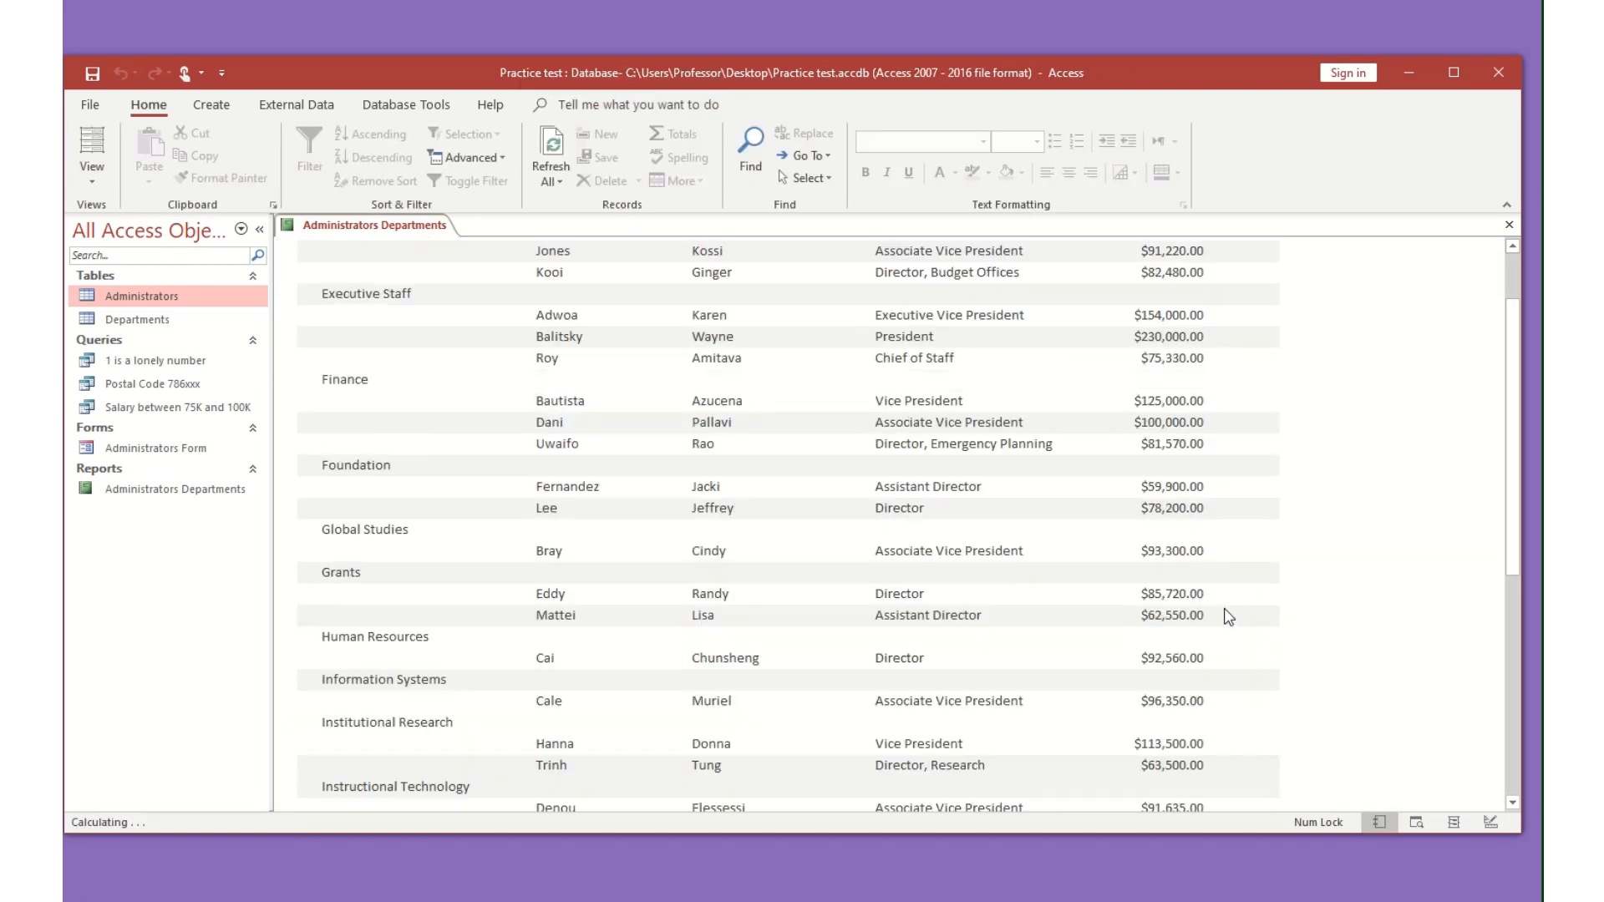
pyautogui.scroll(-5, 1228, 619)
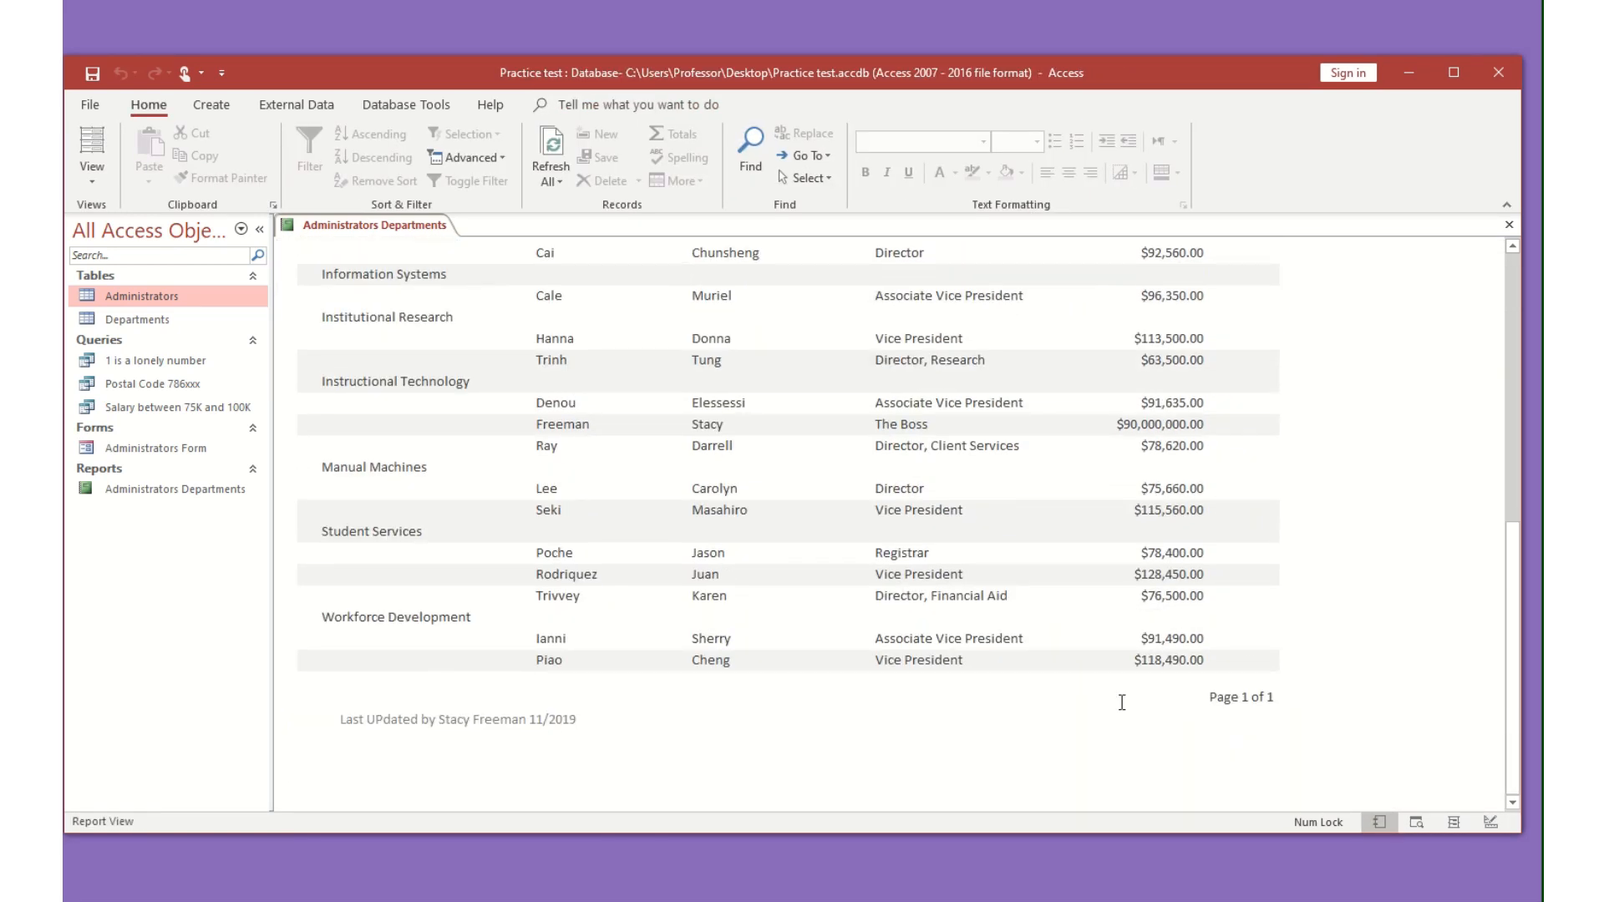
pyautogui.scroll(1, 1178, 602)
pyautogui.scroll(2, 1165, 449)
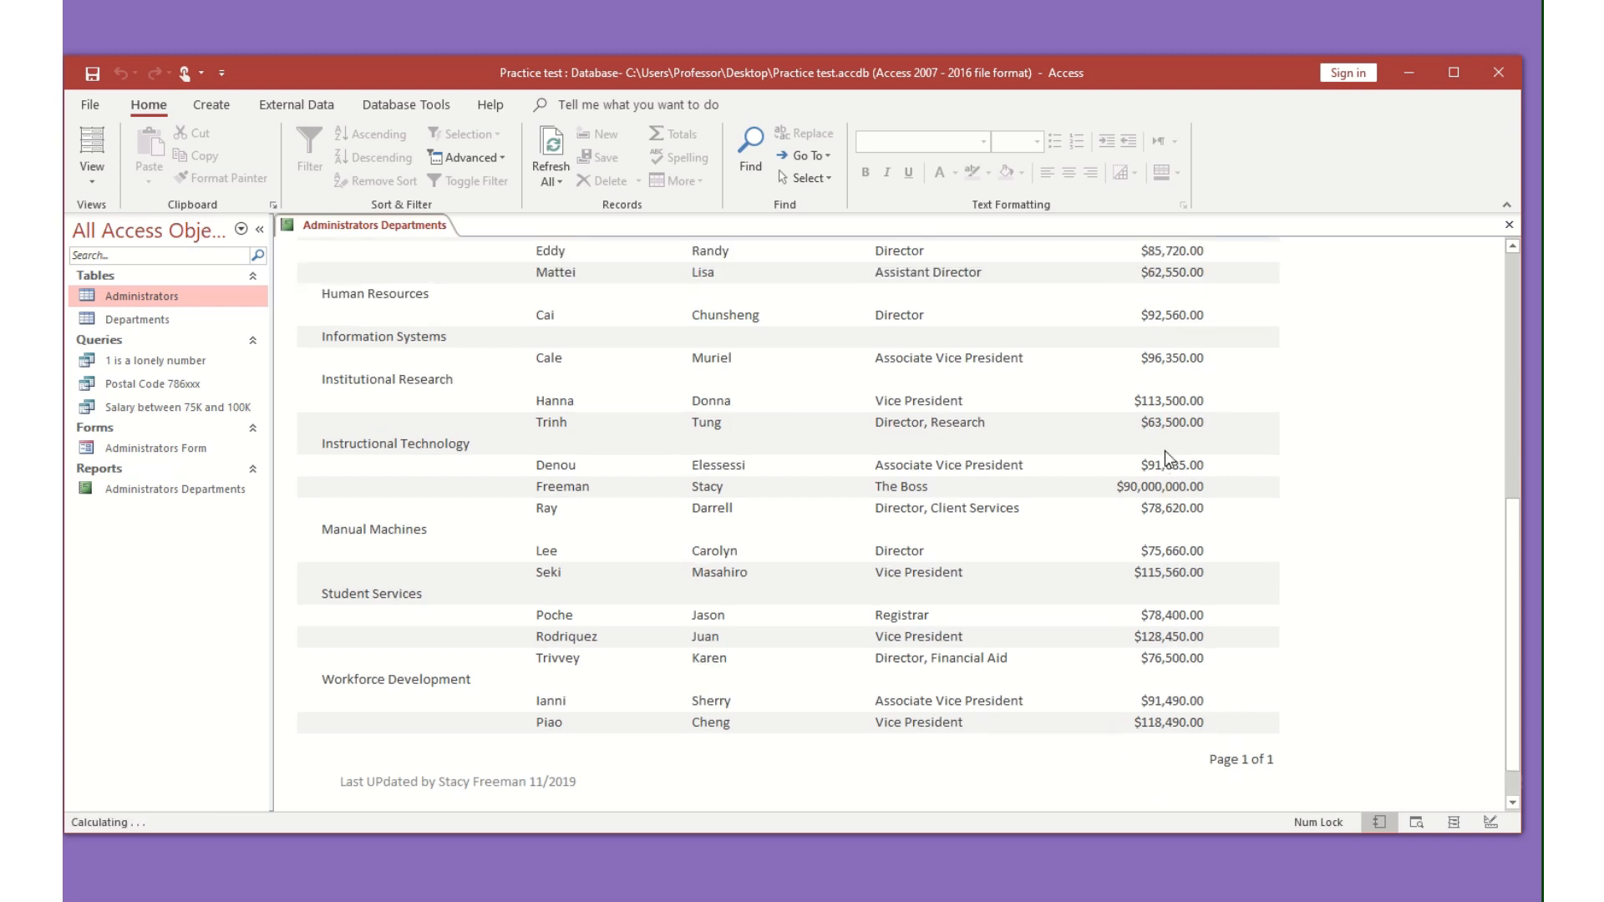
pyautogui.scroll(8, 1165, 452)
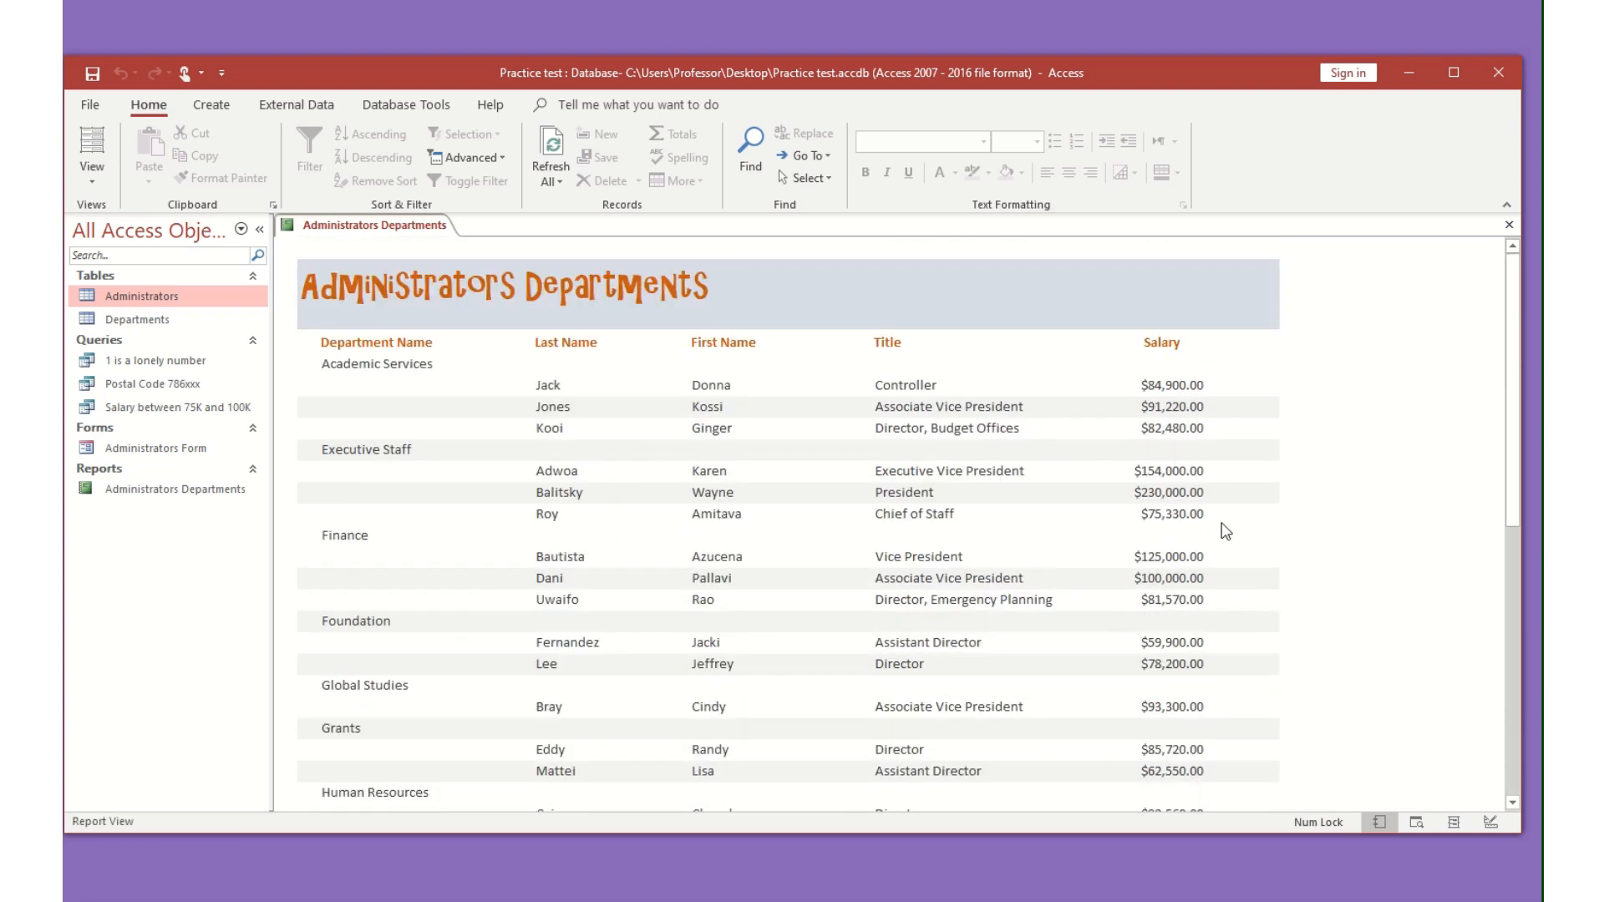
pyautogui.scroll(-8, 1203, 547)
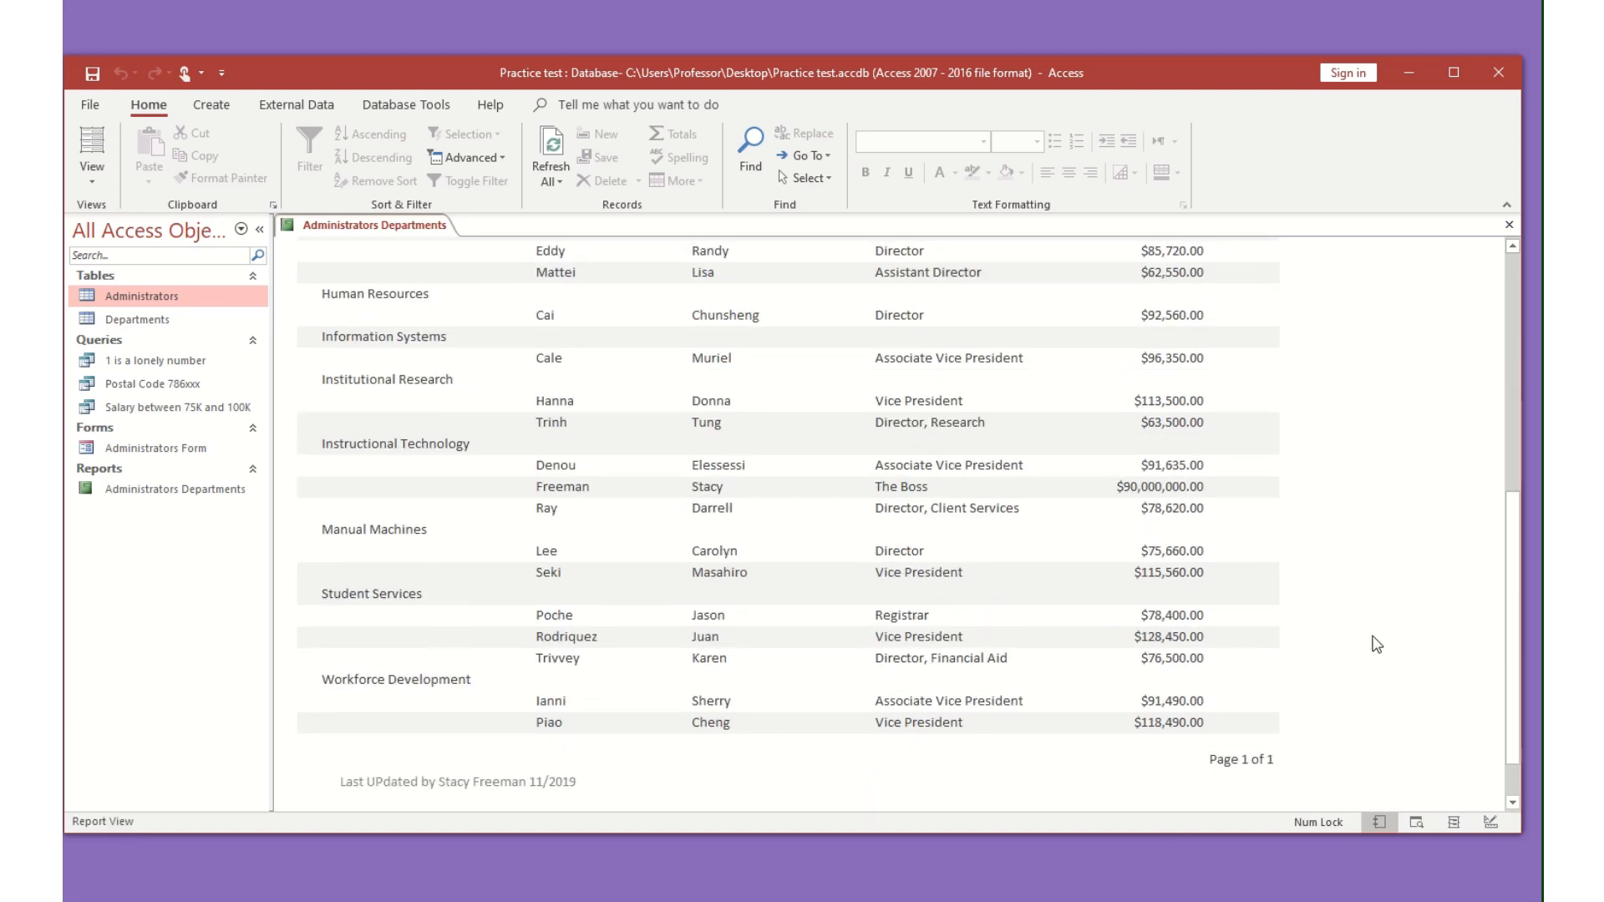
pyautogui.click(1493, 819)
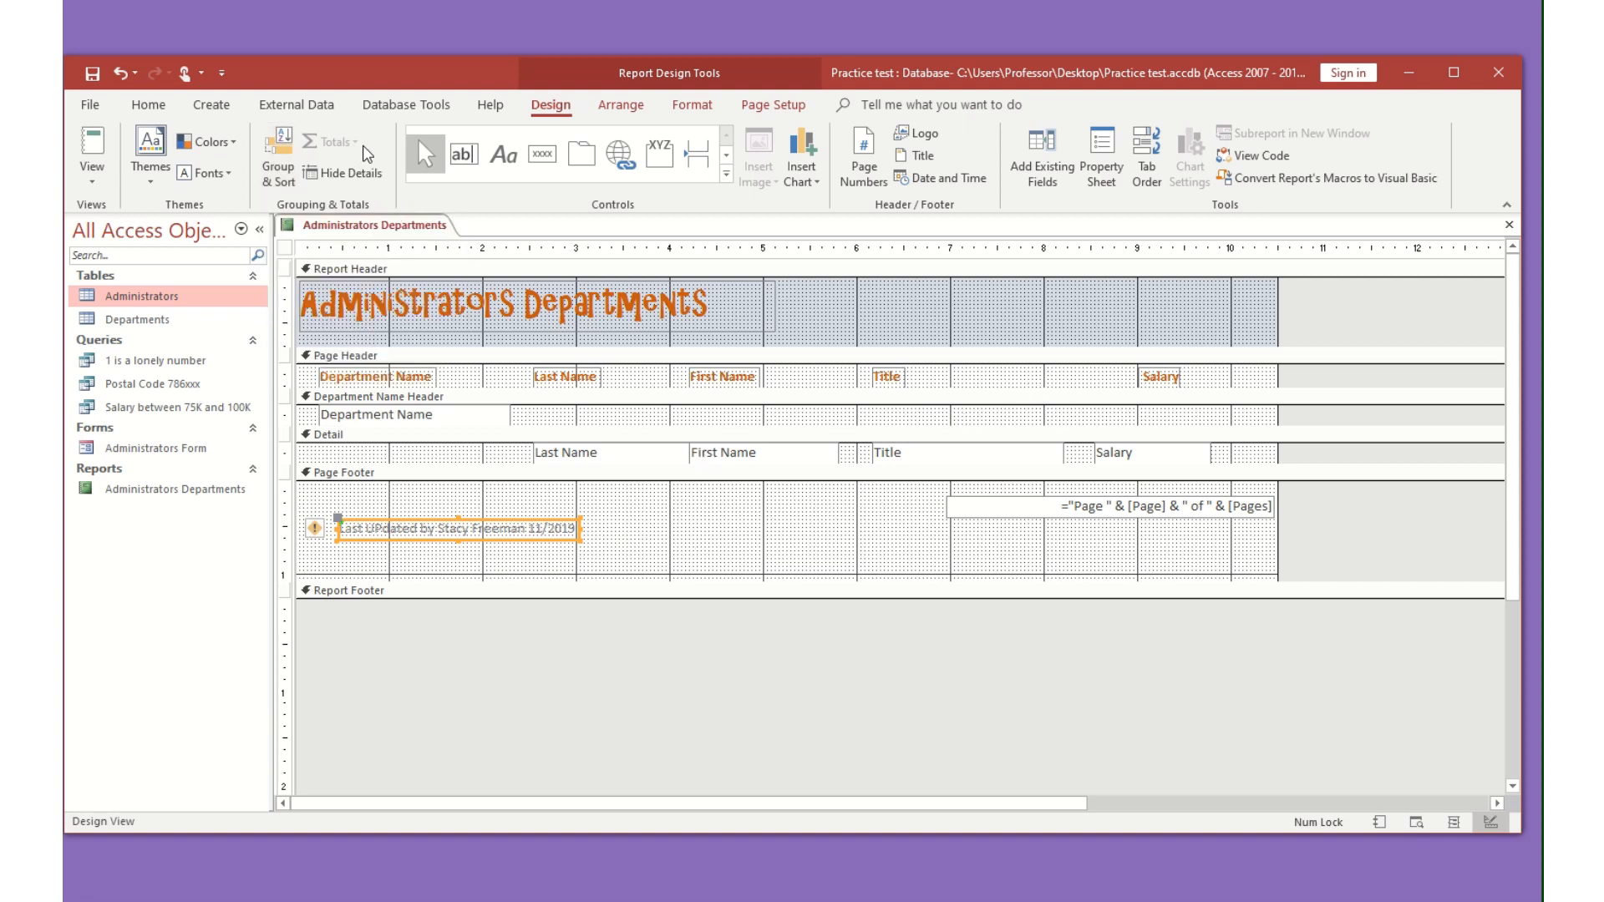
# - Sum the Salary field per department and overall, then preview it in Report View
pyautogui.click(1174, 451)
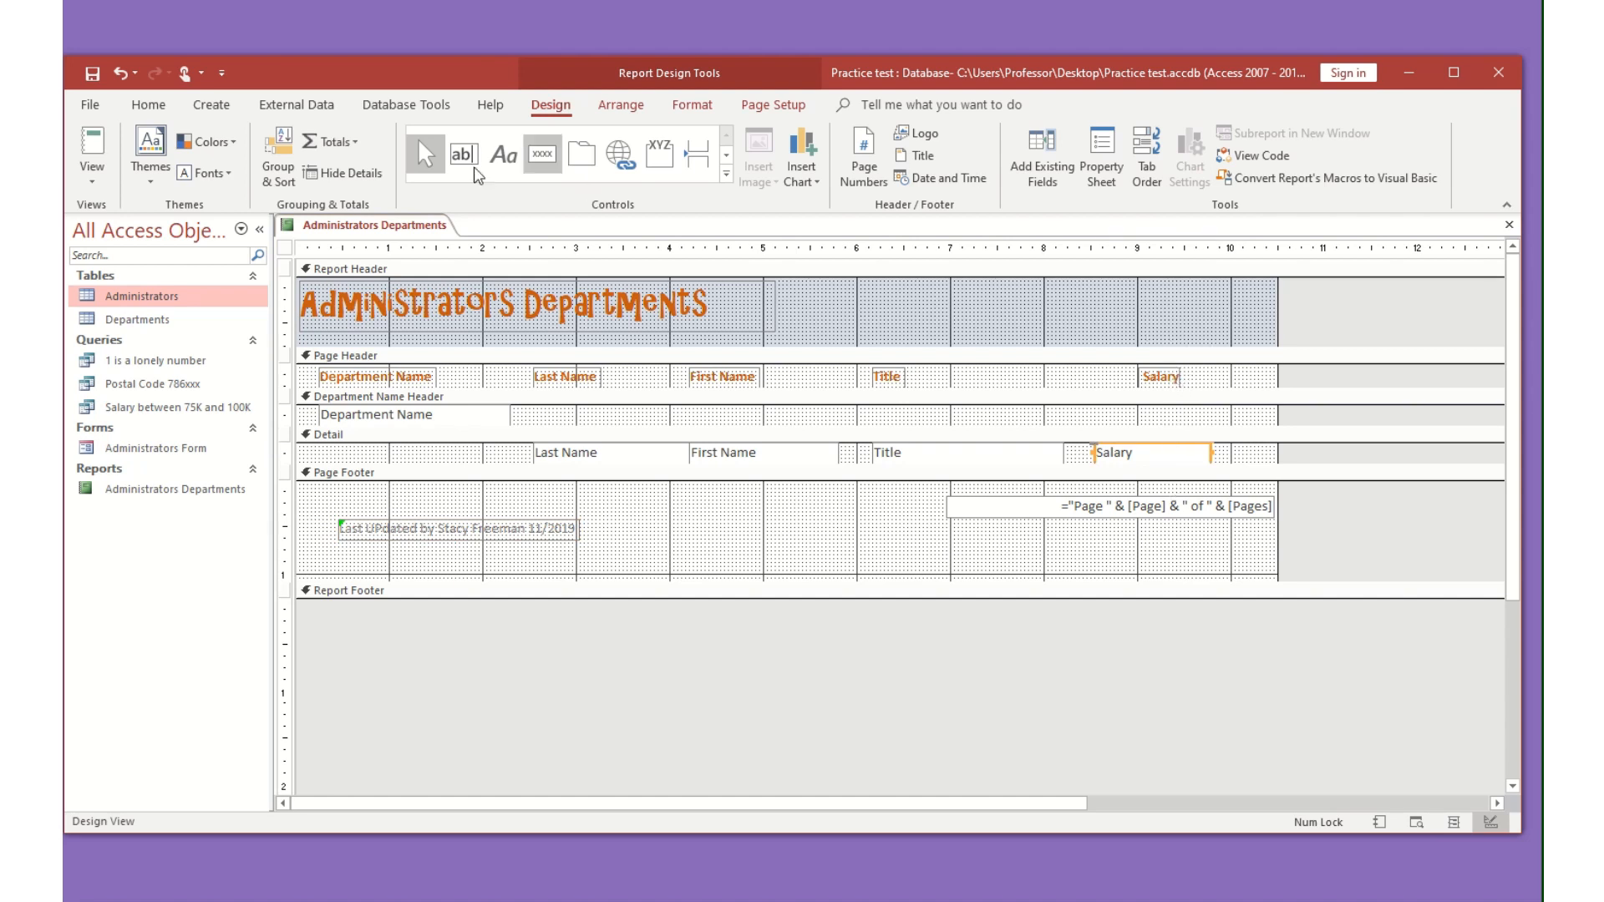
pyautogui.click(329, 144)
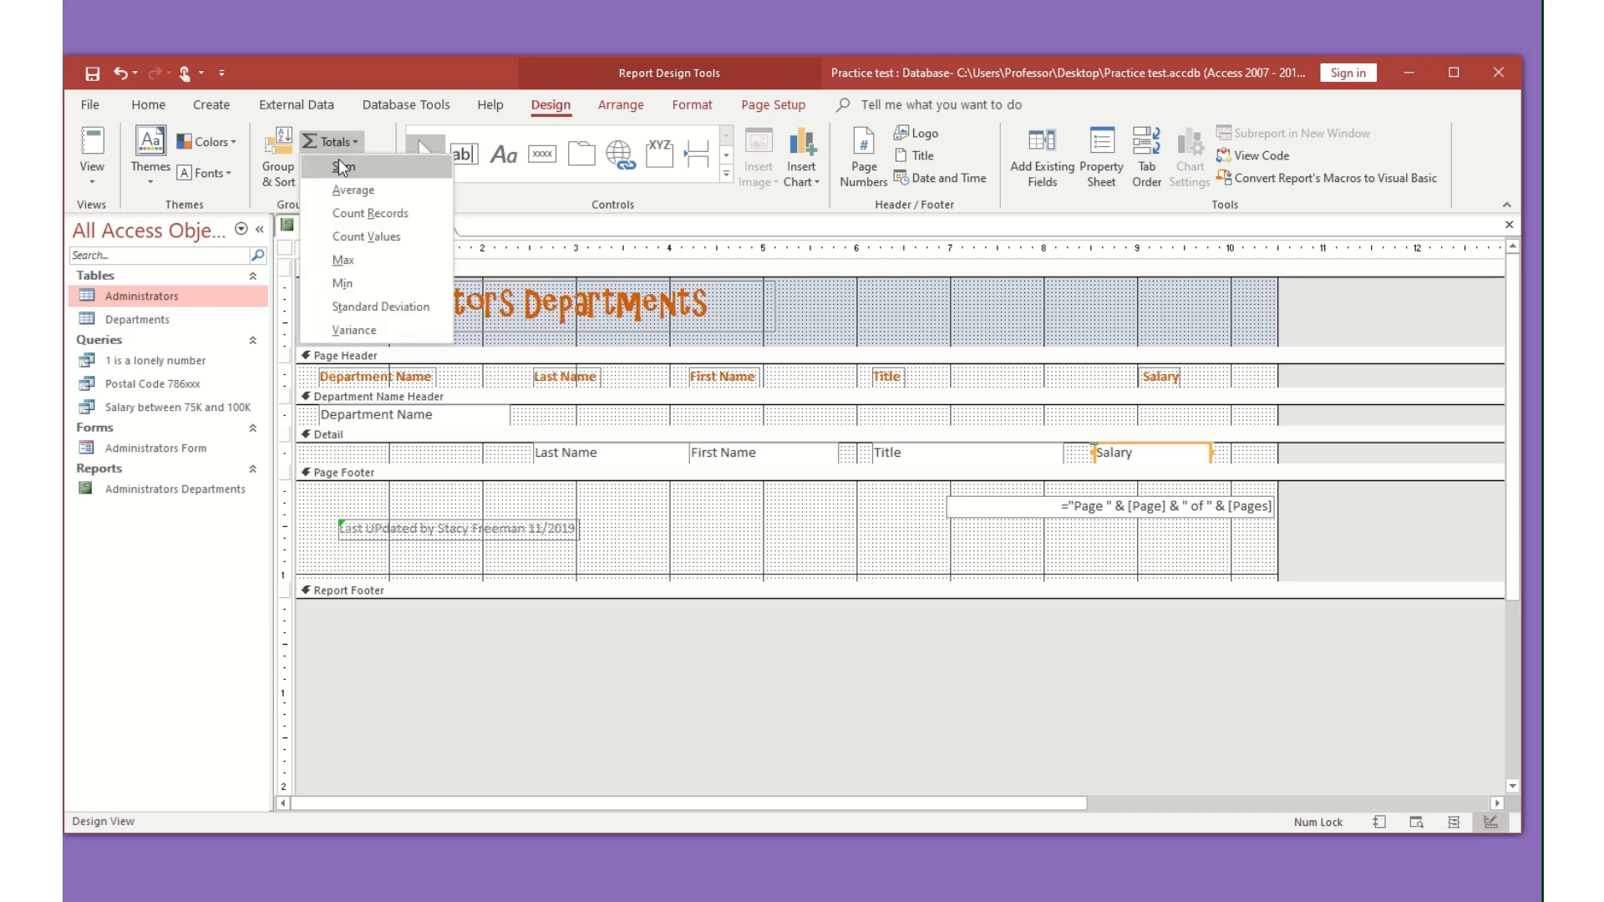
pyautogui.click(339, 161)
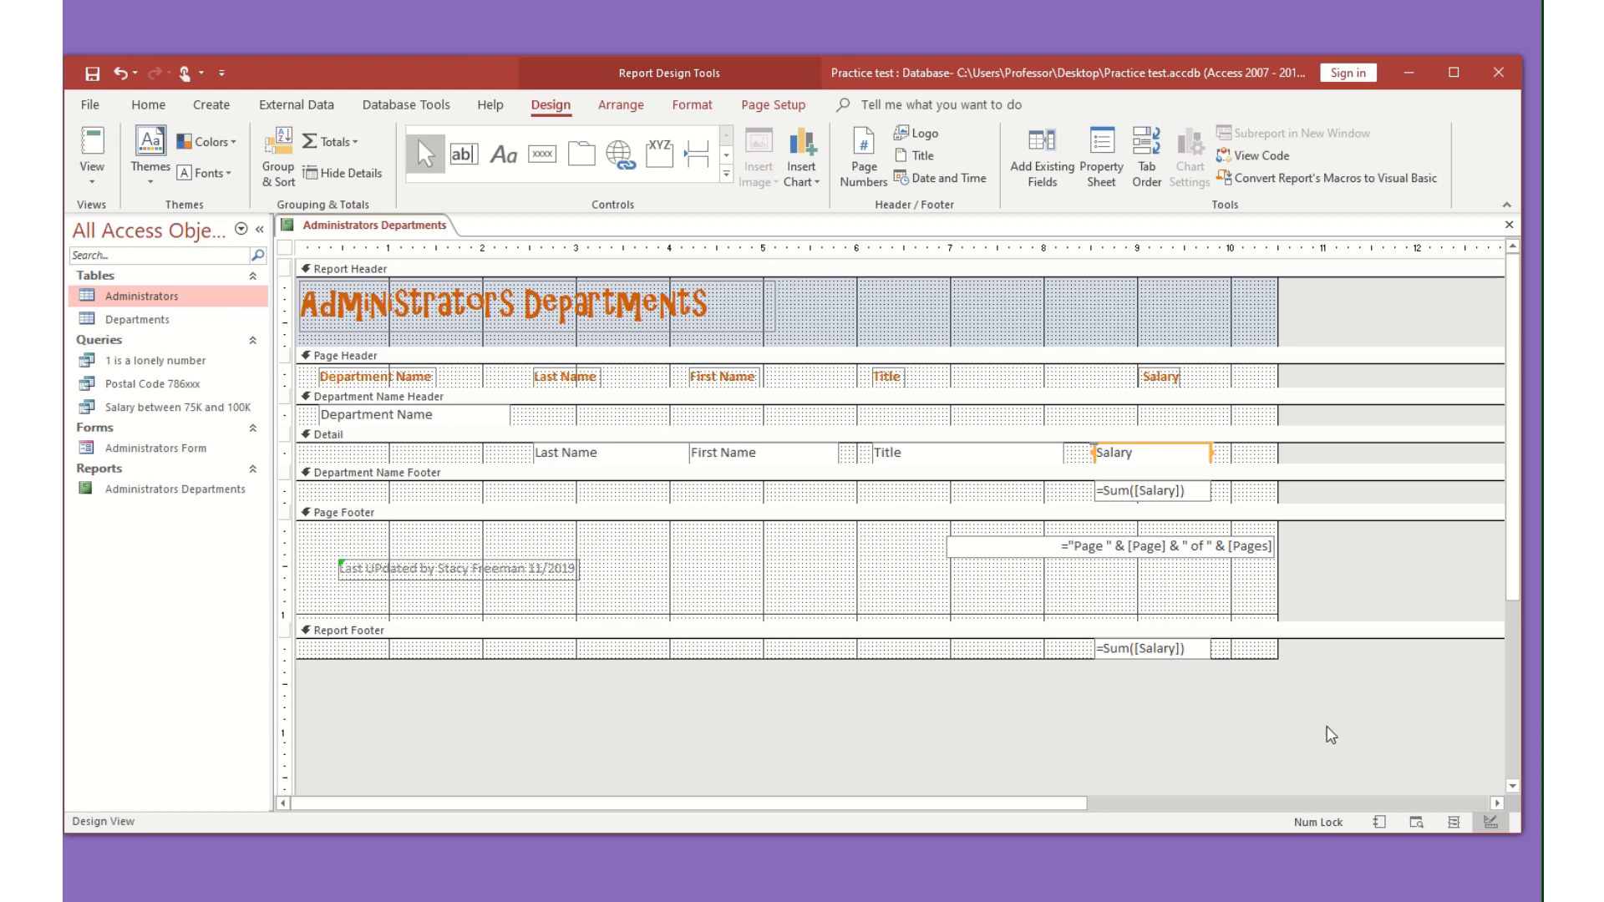
pyautogui.click(1377, 822)
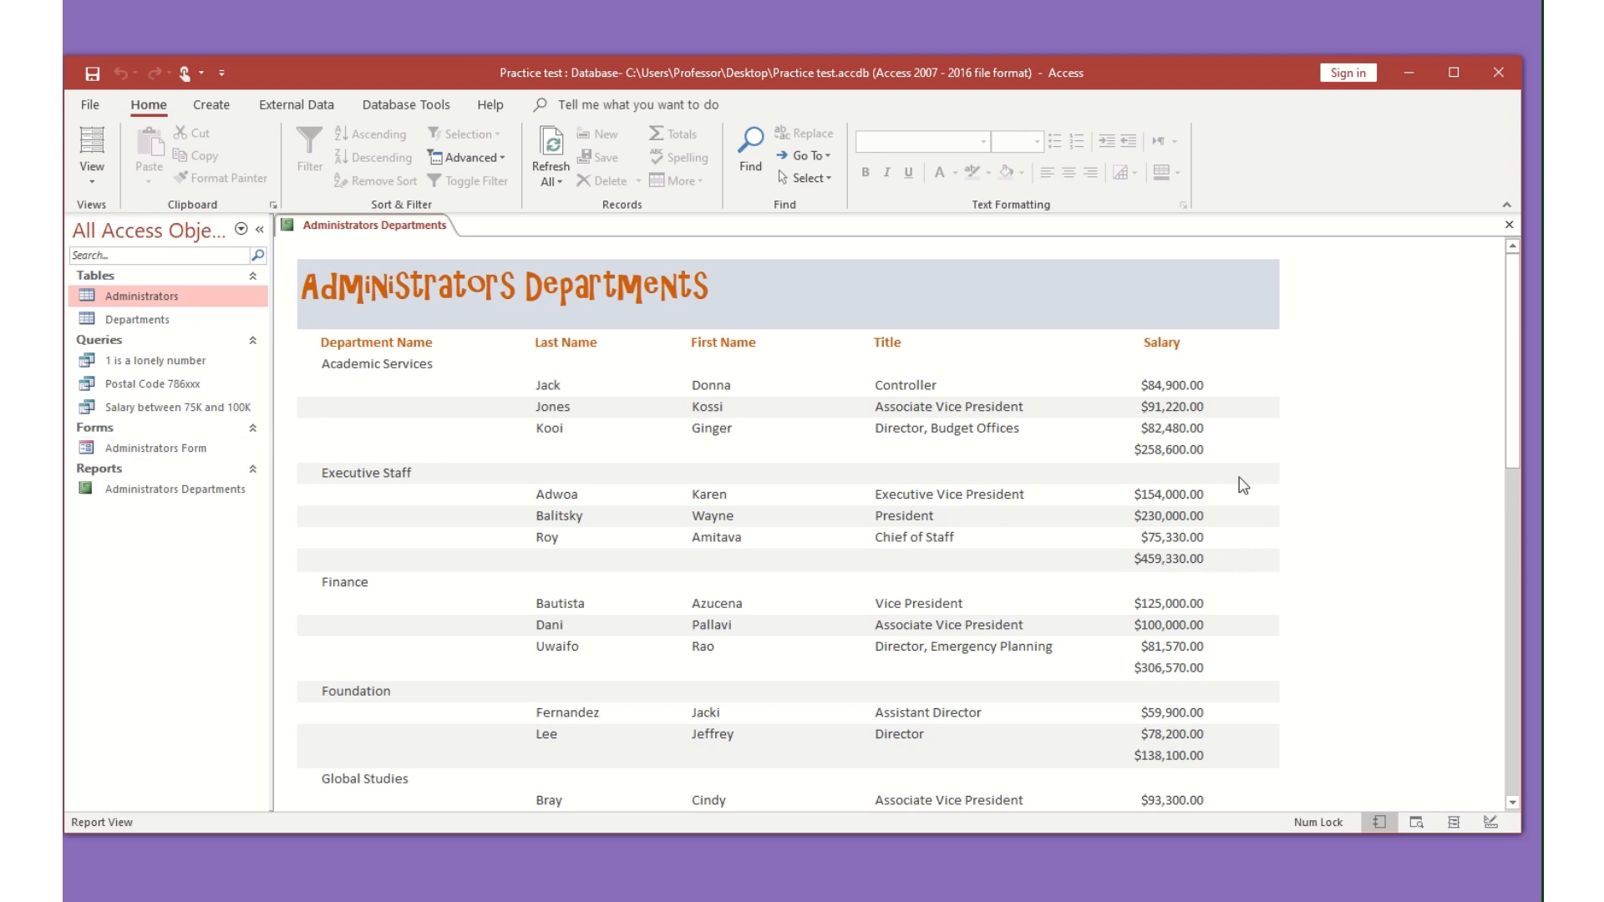
# - Check the $92,624,885.00 grand salary total at the report's end, then switch to Layout View
pyautogui.scroll(-20, 1162, 652)
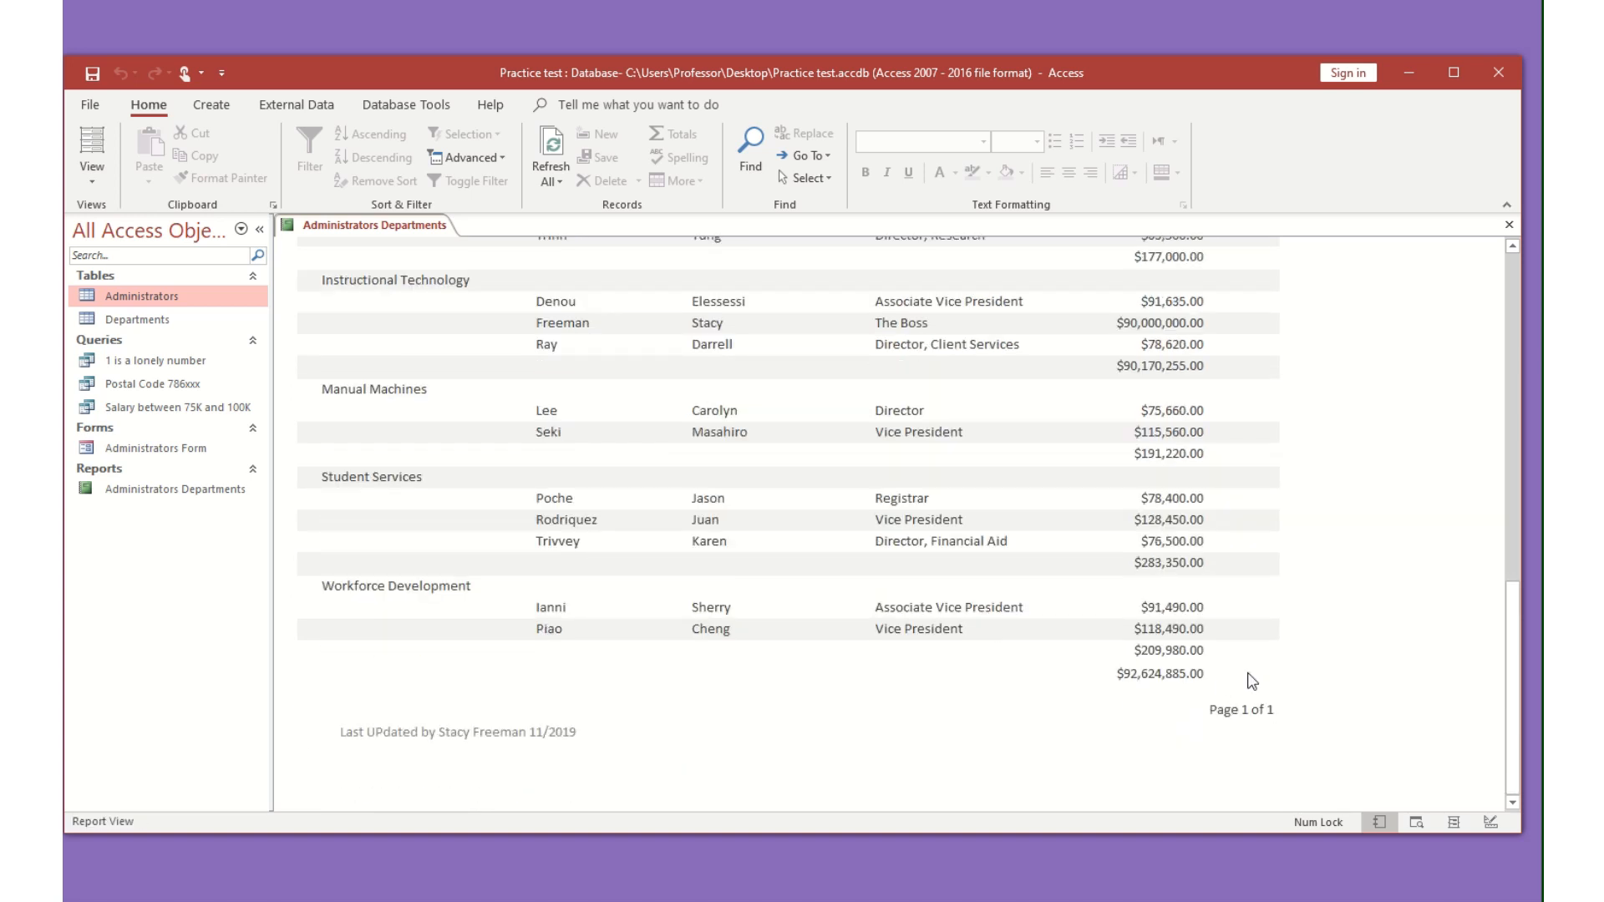
pyautogui.click(1453, 823)
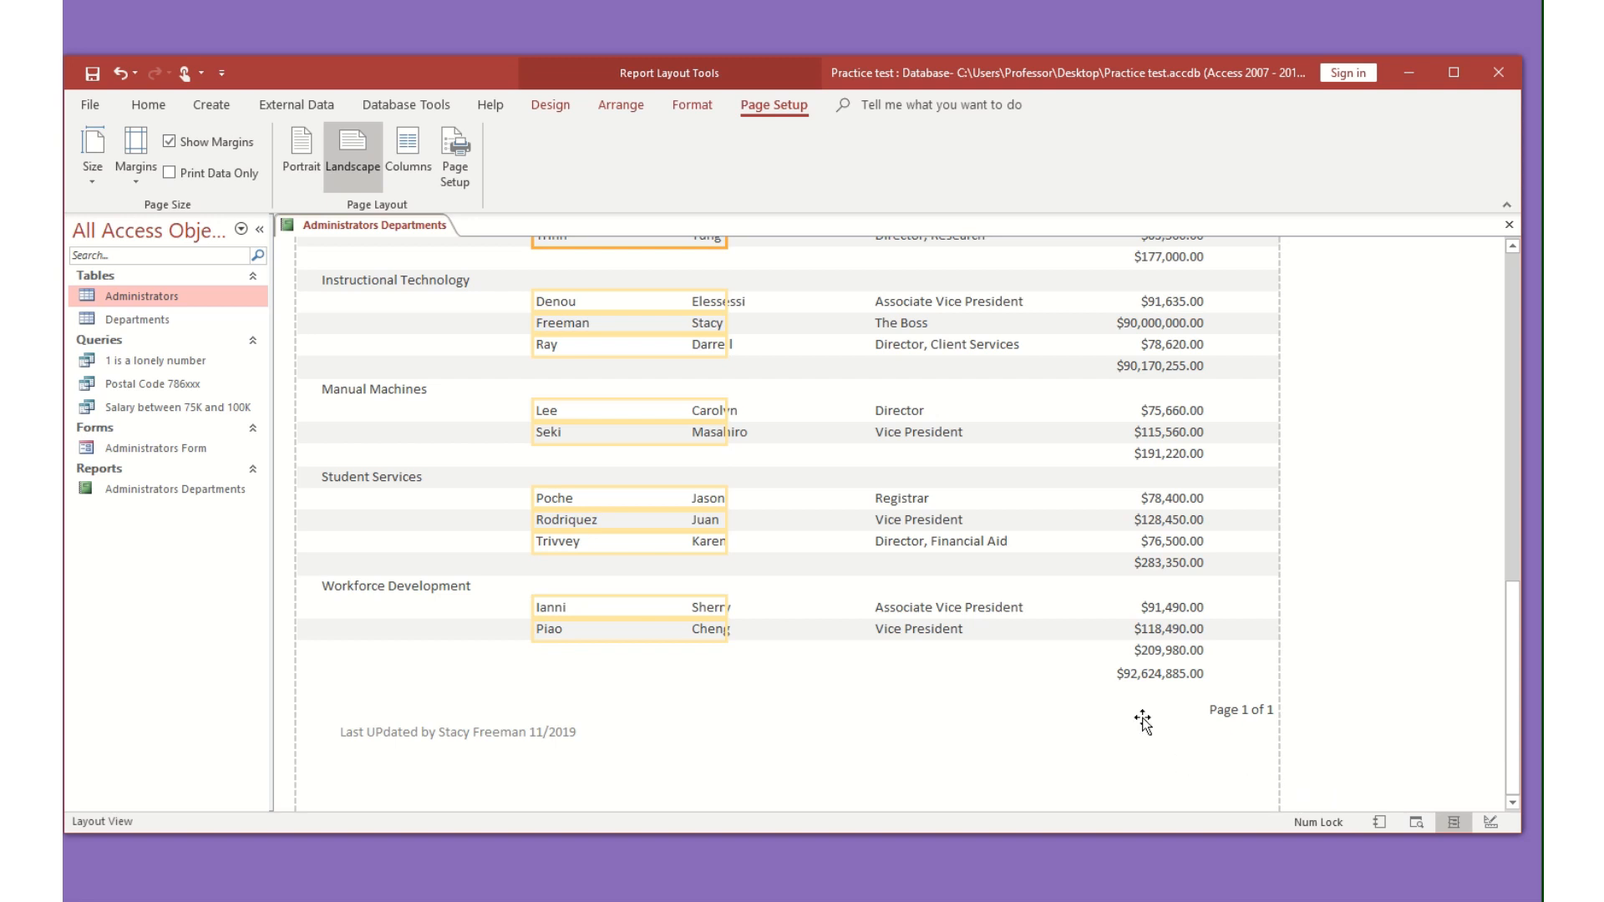
# - Delete the per-department salary subtotals, keeping the grand total, and return to Design View
pyautogui.click(1179, 455)
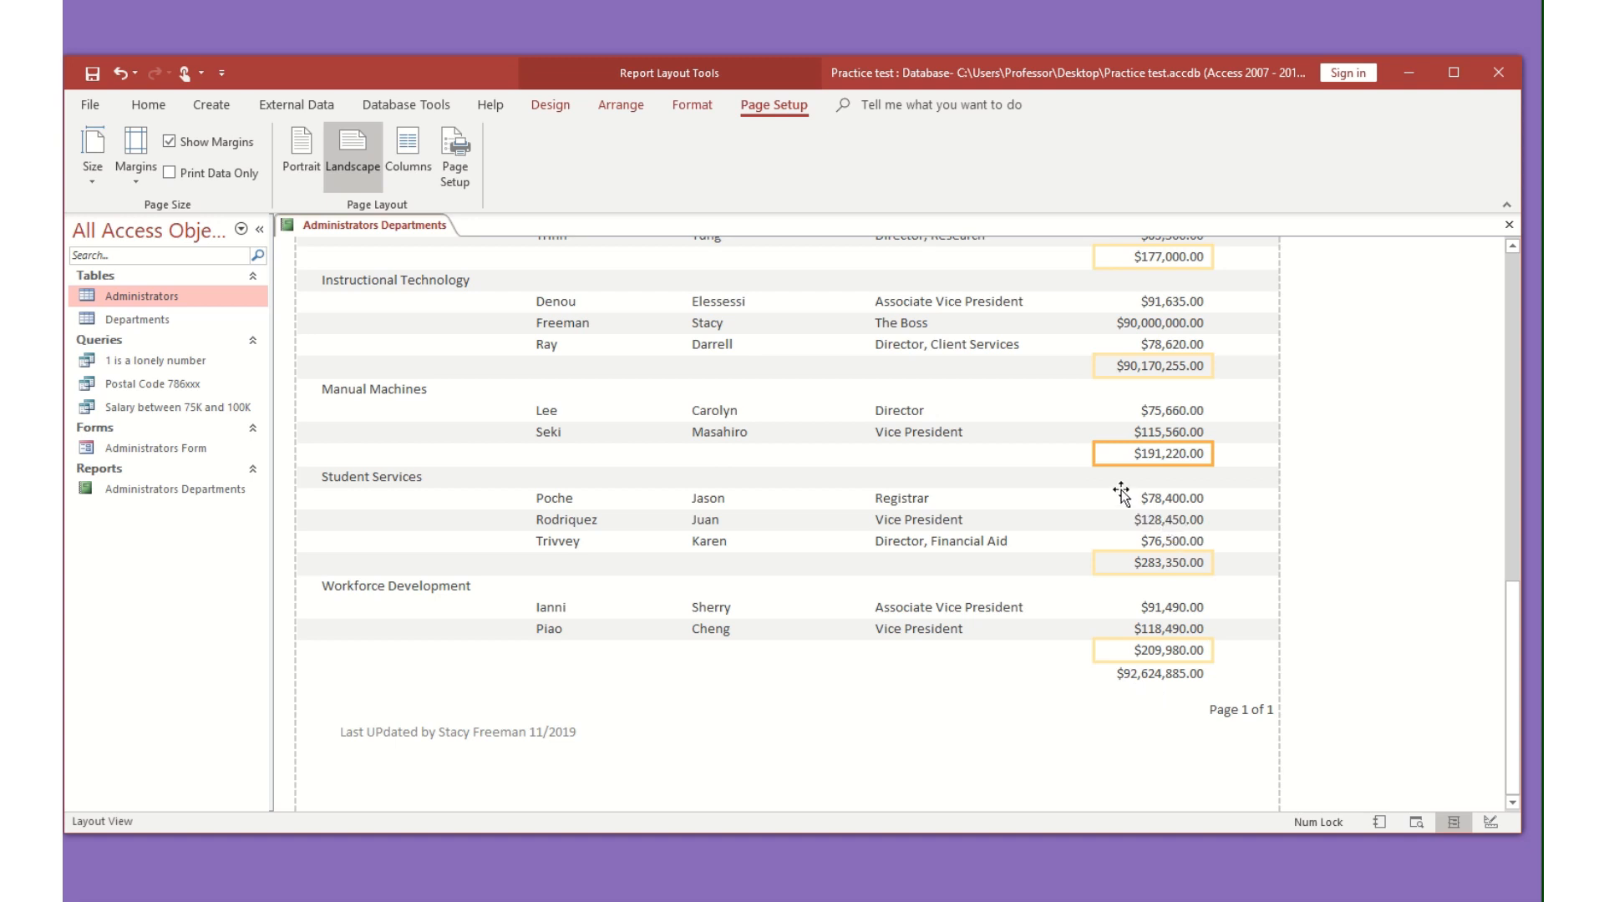
pyautogui.press('Delete')
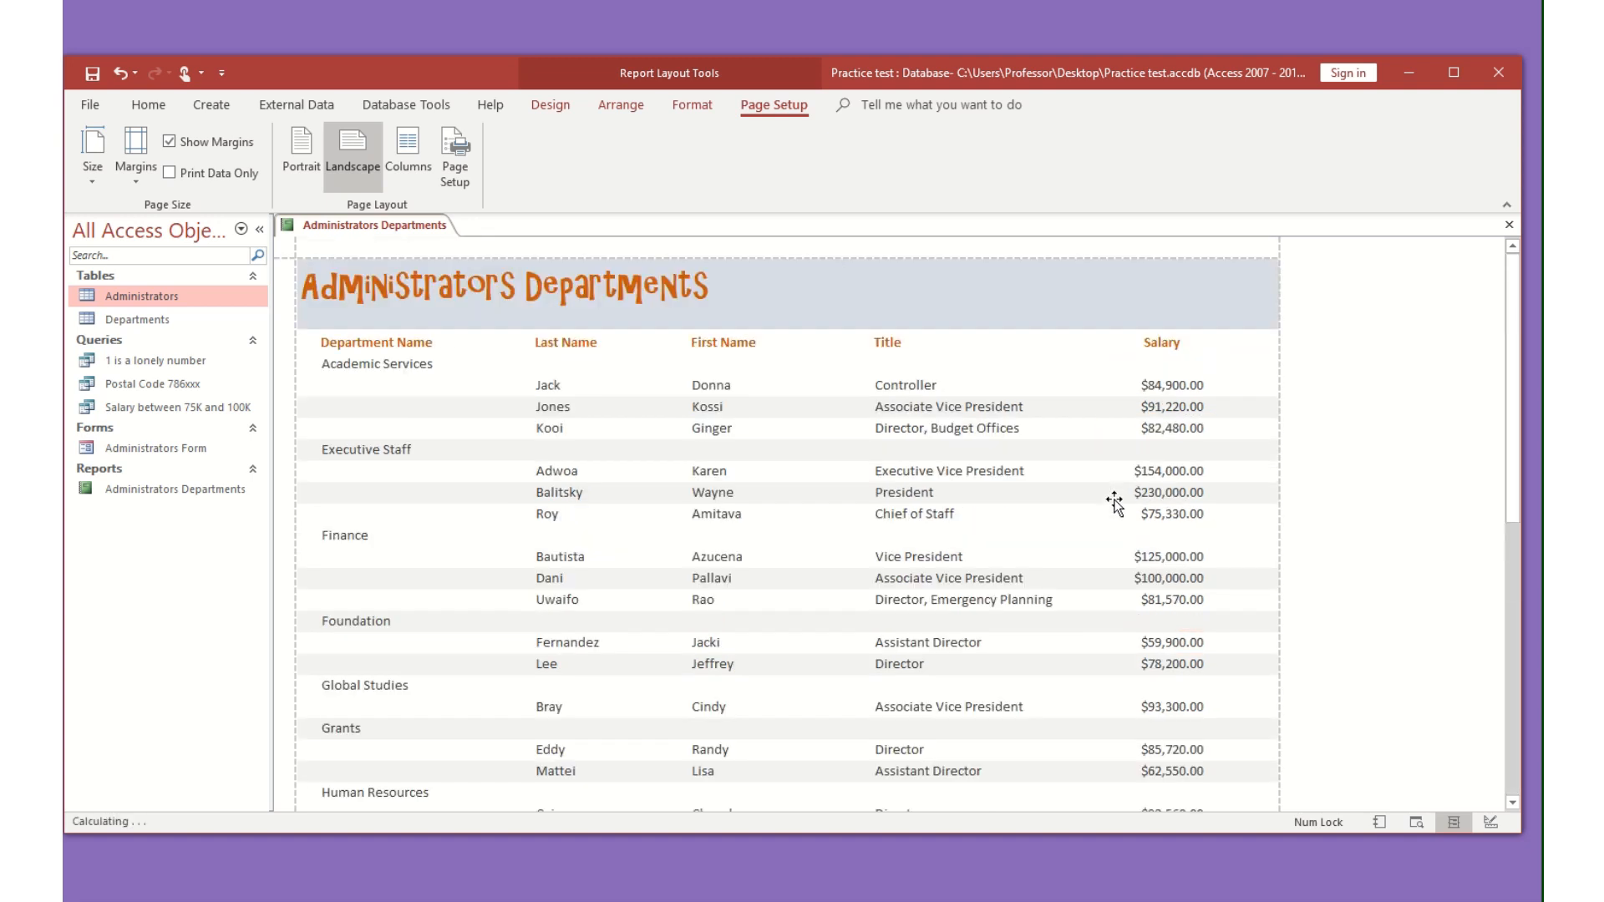
pyautogui.scroll(-10, 1180, 513)
pyautogui.scroll(-1, 1141, 680)
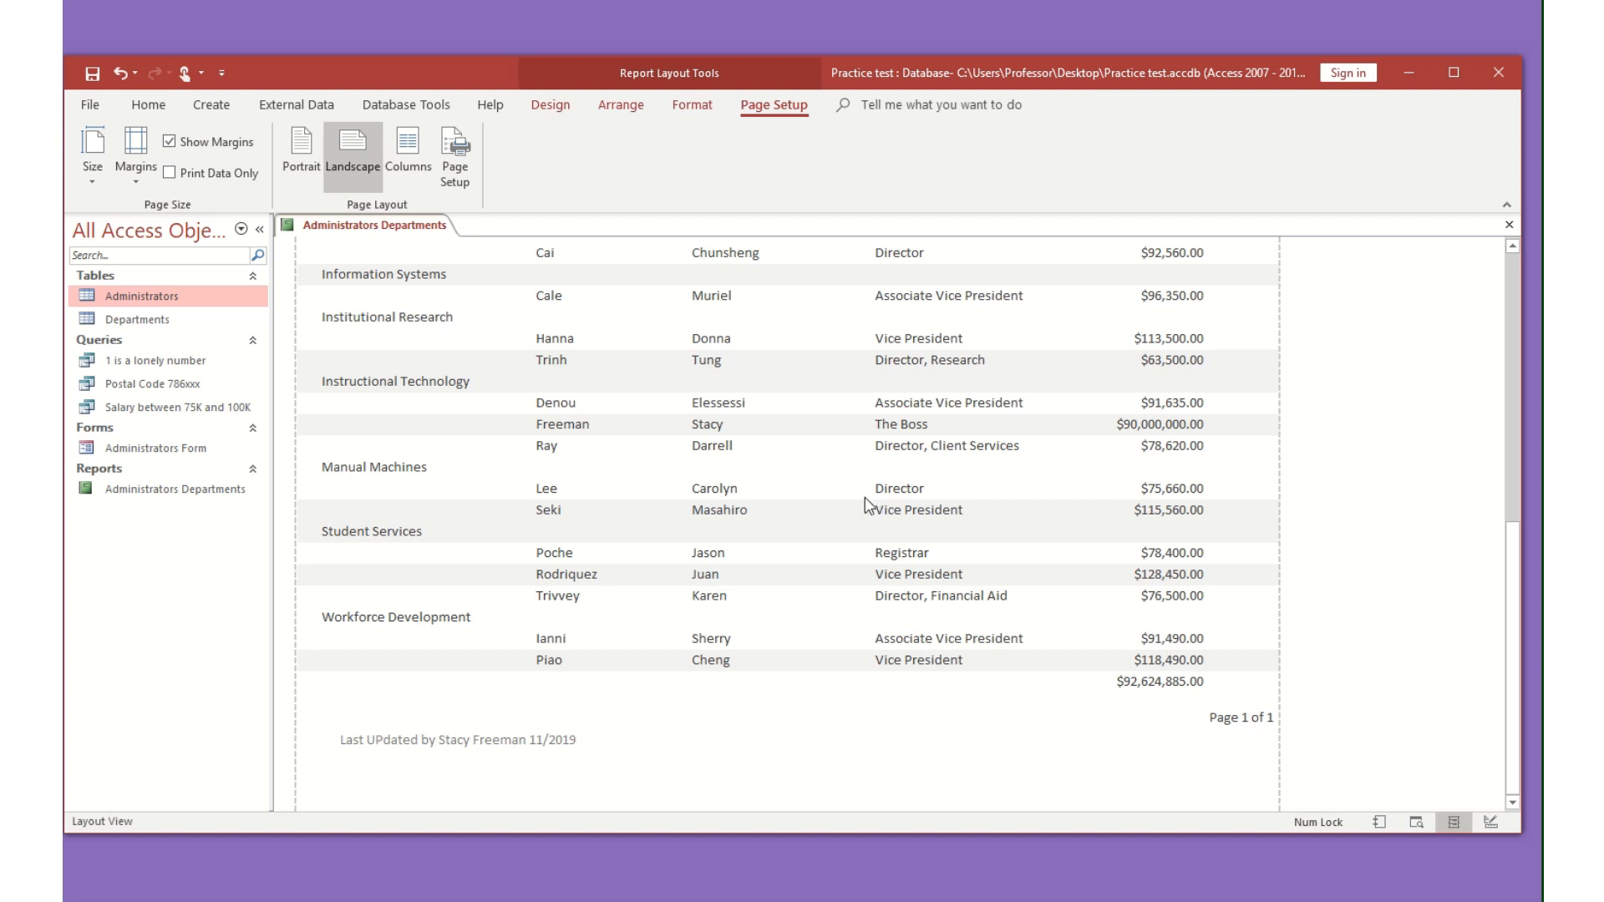
pyautogui.scroll(4, 852, 477)
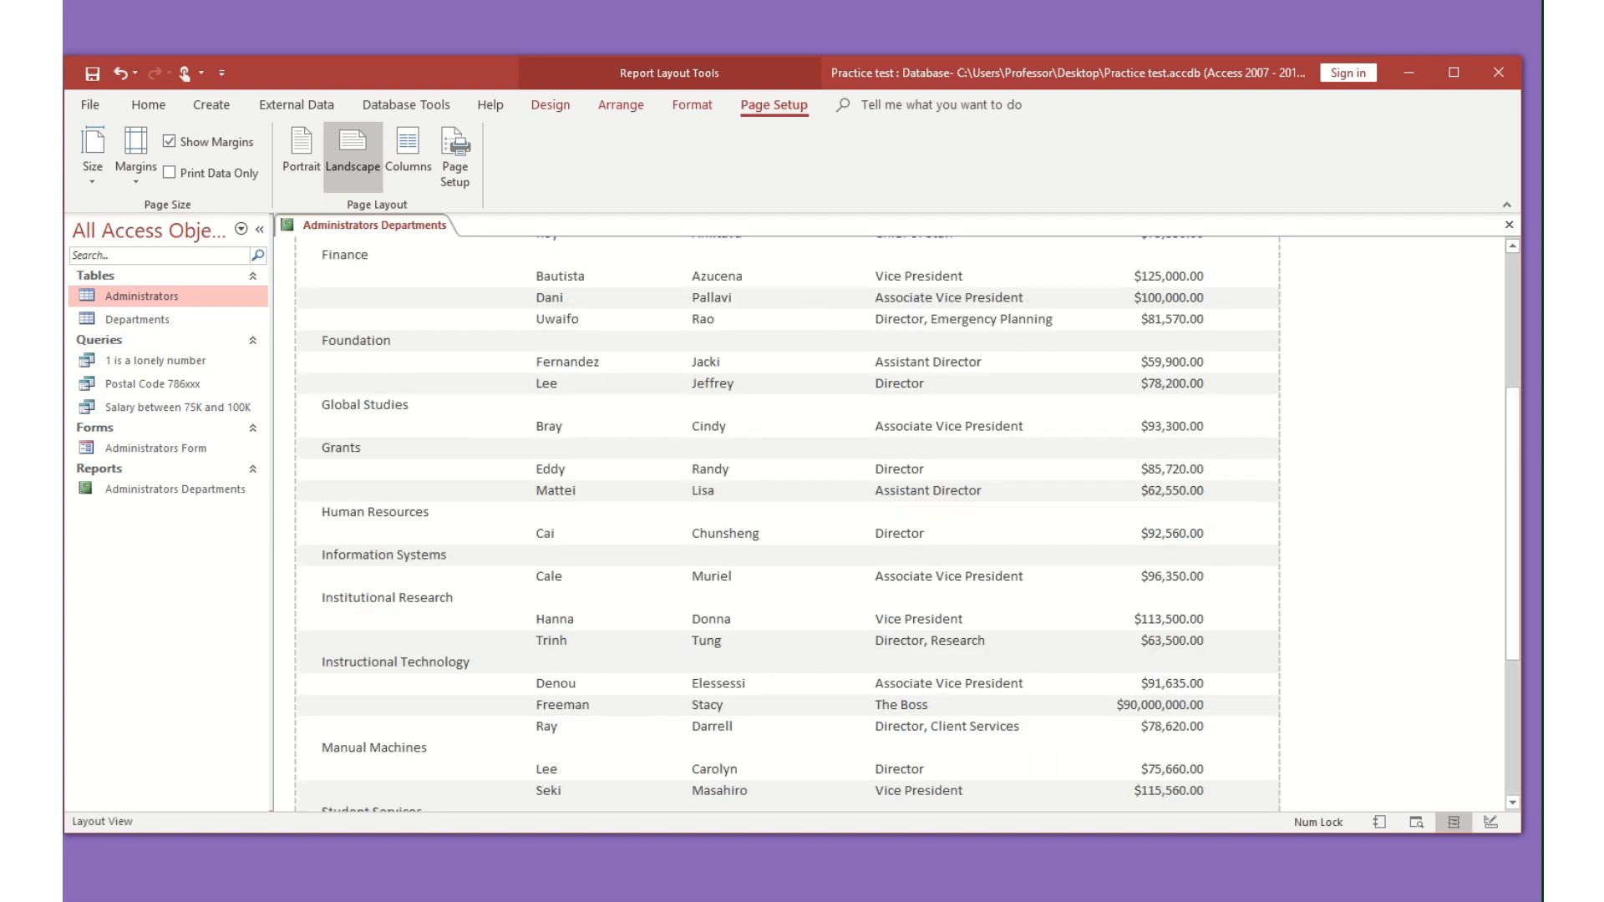
pyautogui.moveTo(628, 6)
pyautogui.click(565, 8)
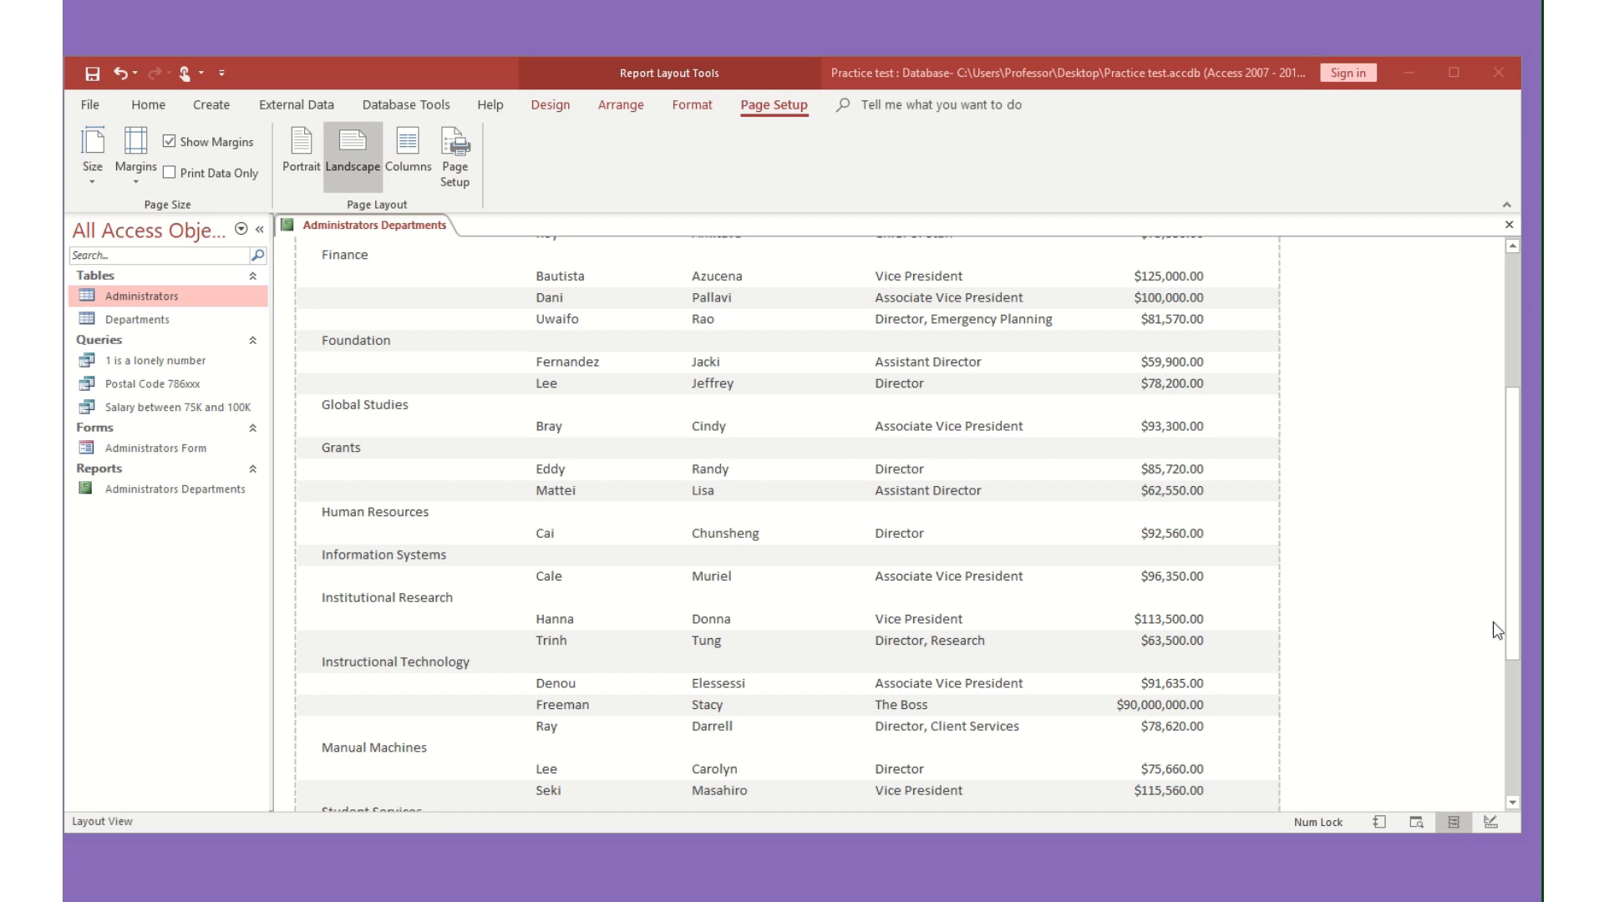
pyautogui.moveTo(1513, 639); pyautogui.dragTo(1504, 399)
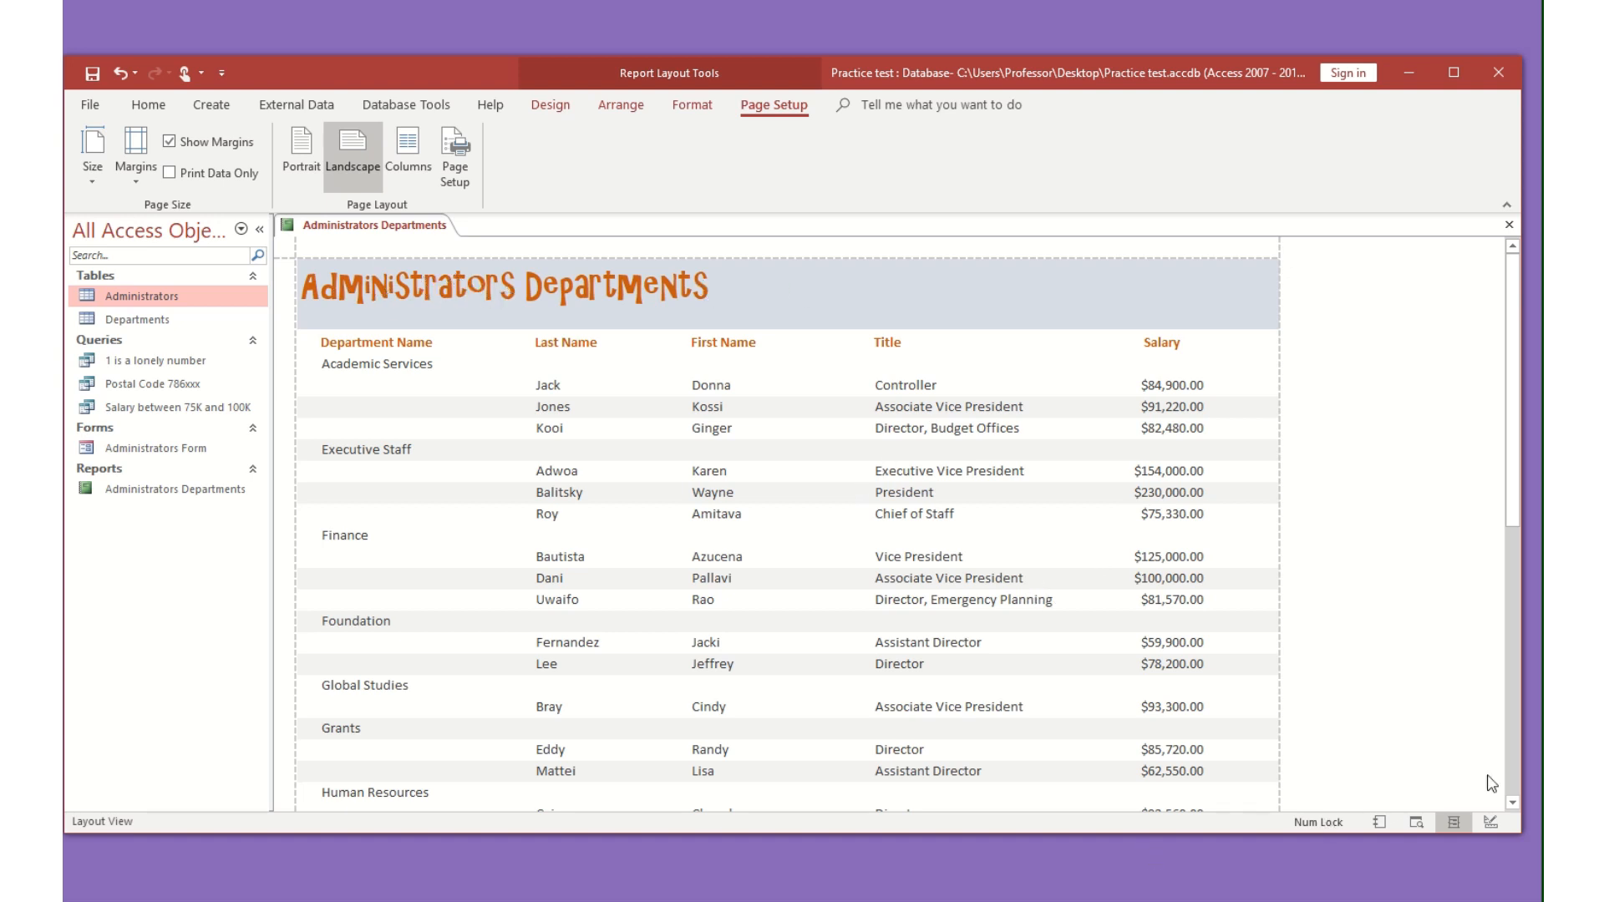
pyautogui.click(1492, 820)
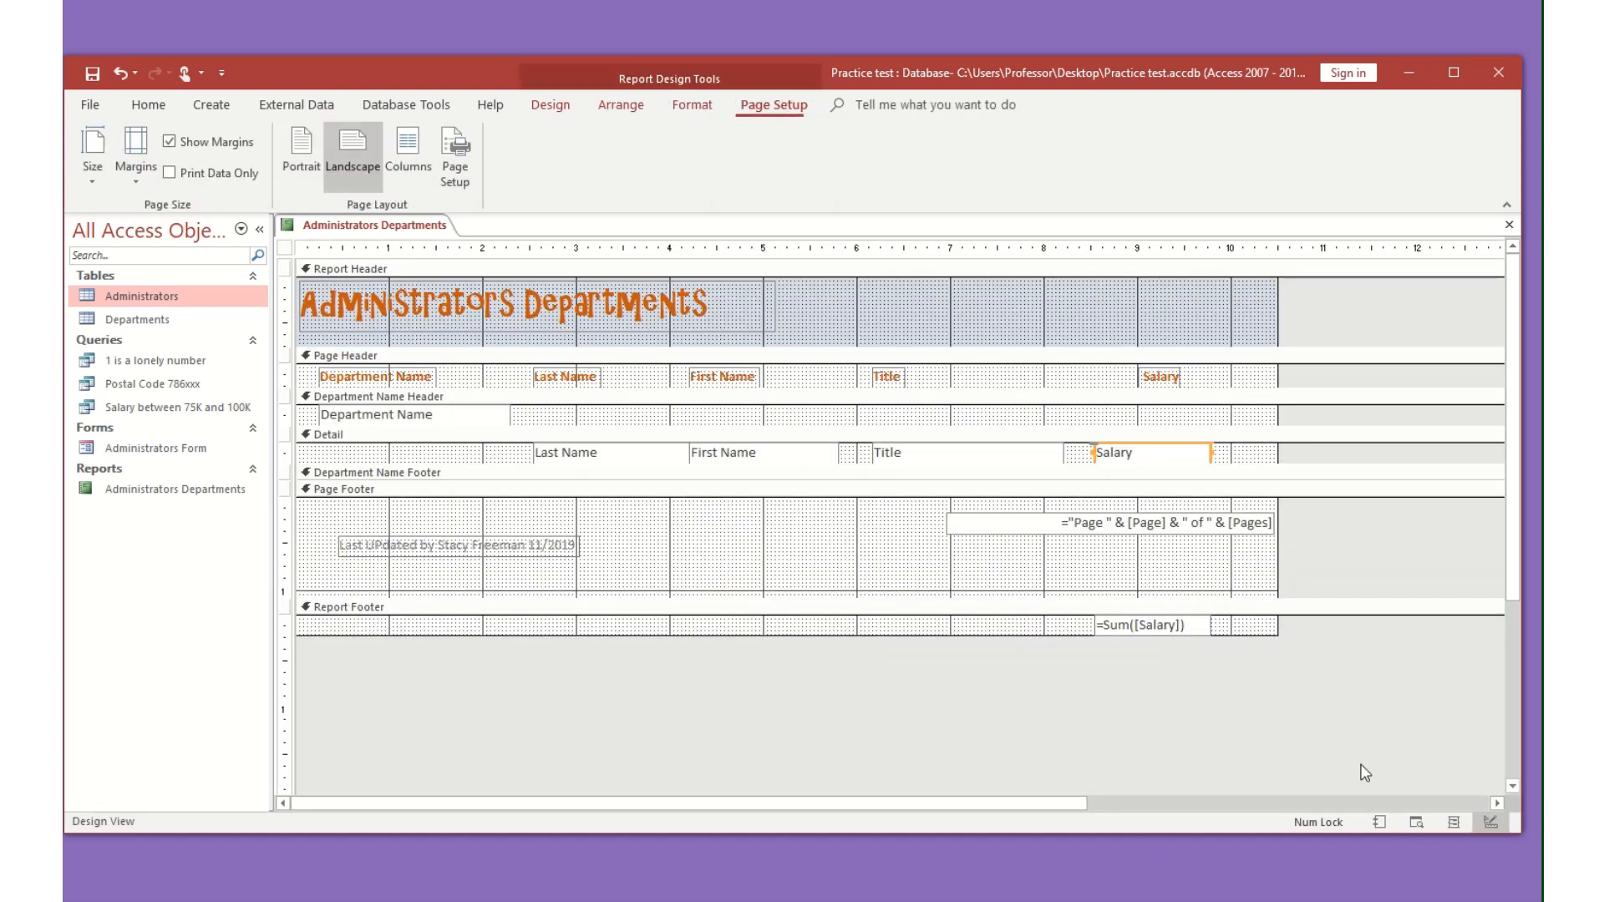
# - Nudge the Administrators Departments title three steps to the right in the report header
pyautogui.click(479, 313)
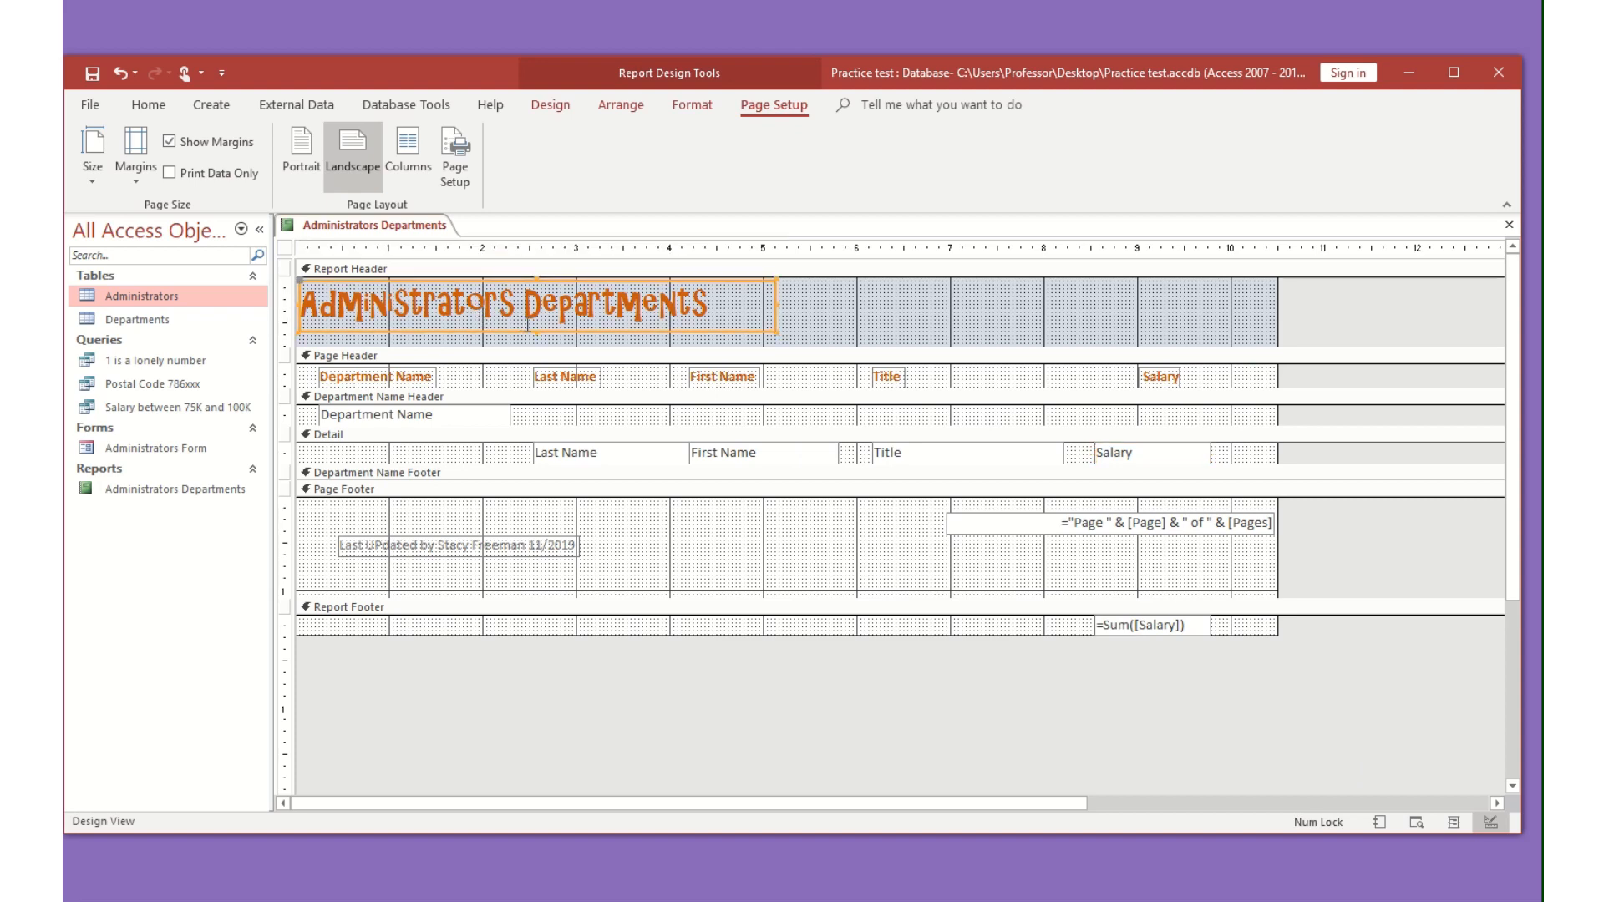
pyautogui.press('Right')
pyautogui.press('Right')
pyautogui.press('Right')
pyautogui.press('Right')
pyautogui.press('Right')
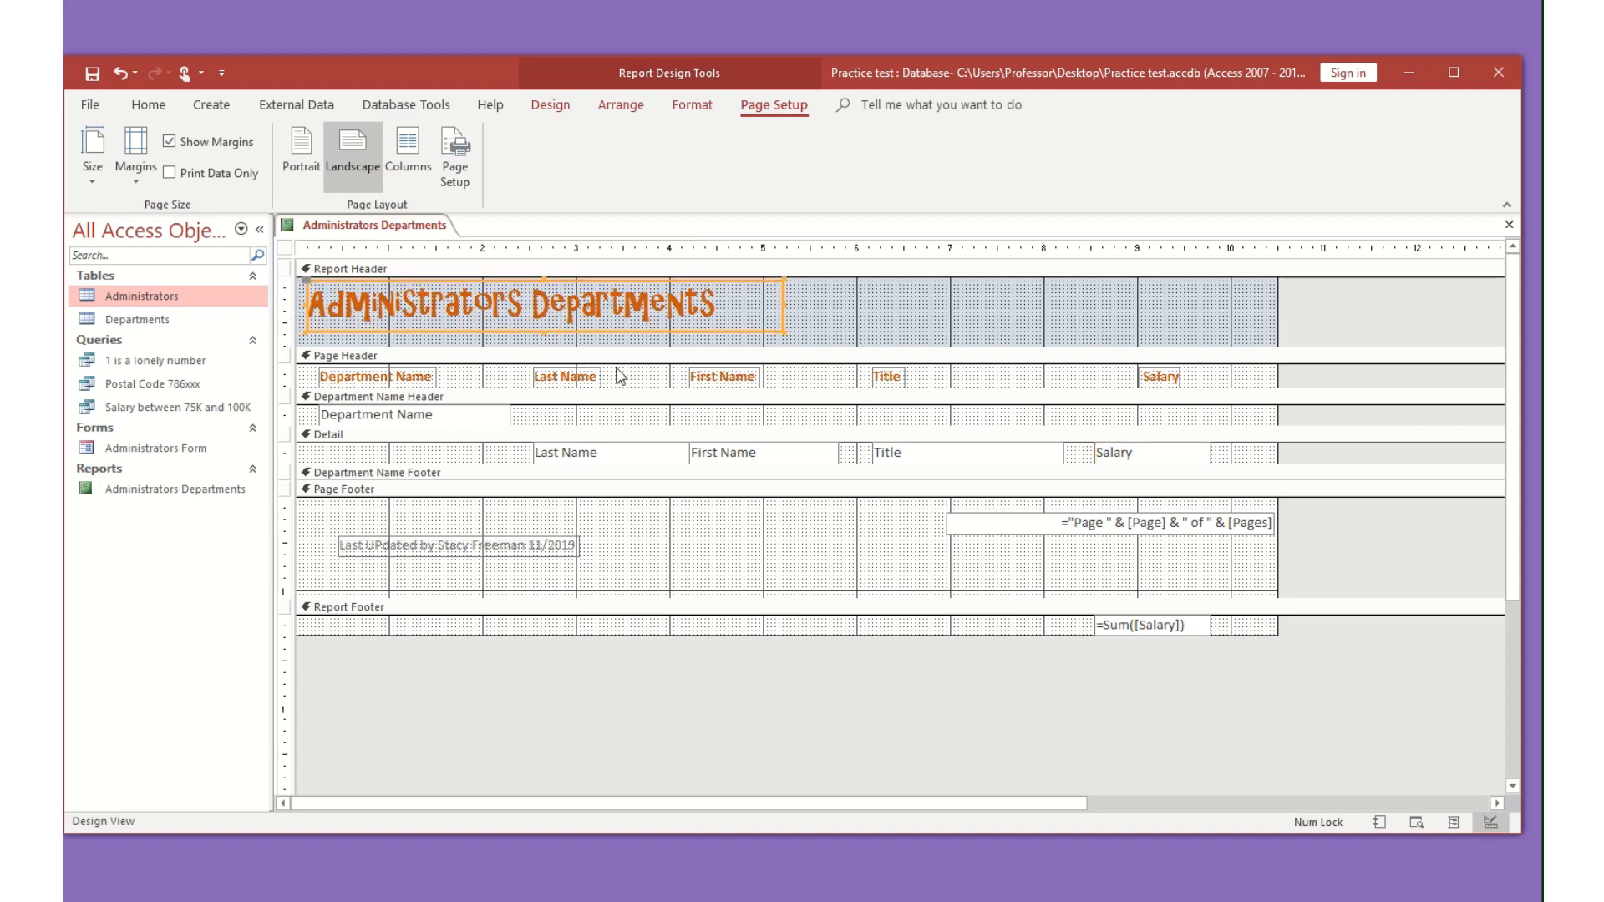
pyautogui.press('Right')
pyautogui.press('Right')
pyautogui.press('Right')
pyautogui.press('Right')
pyautogui.press('Right')
pyautogui.press('Right')
pyautogui.press('Right')
pyautogui.press('Right')
pyautogui.press('Right')
pyautogui.press('Right')
pyautogui.press('Right')
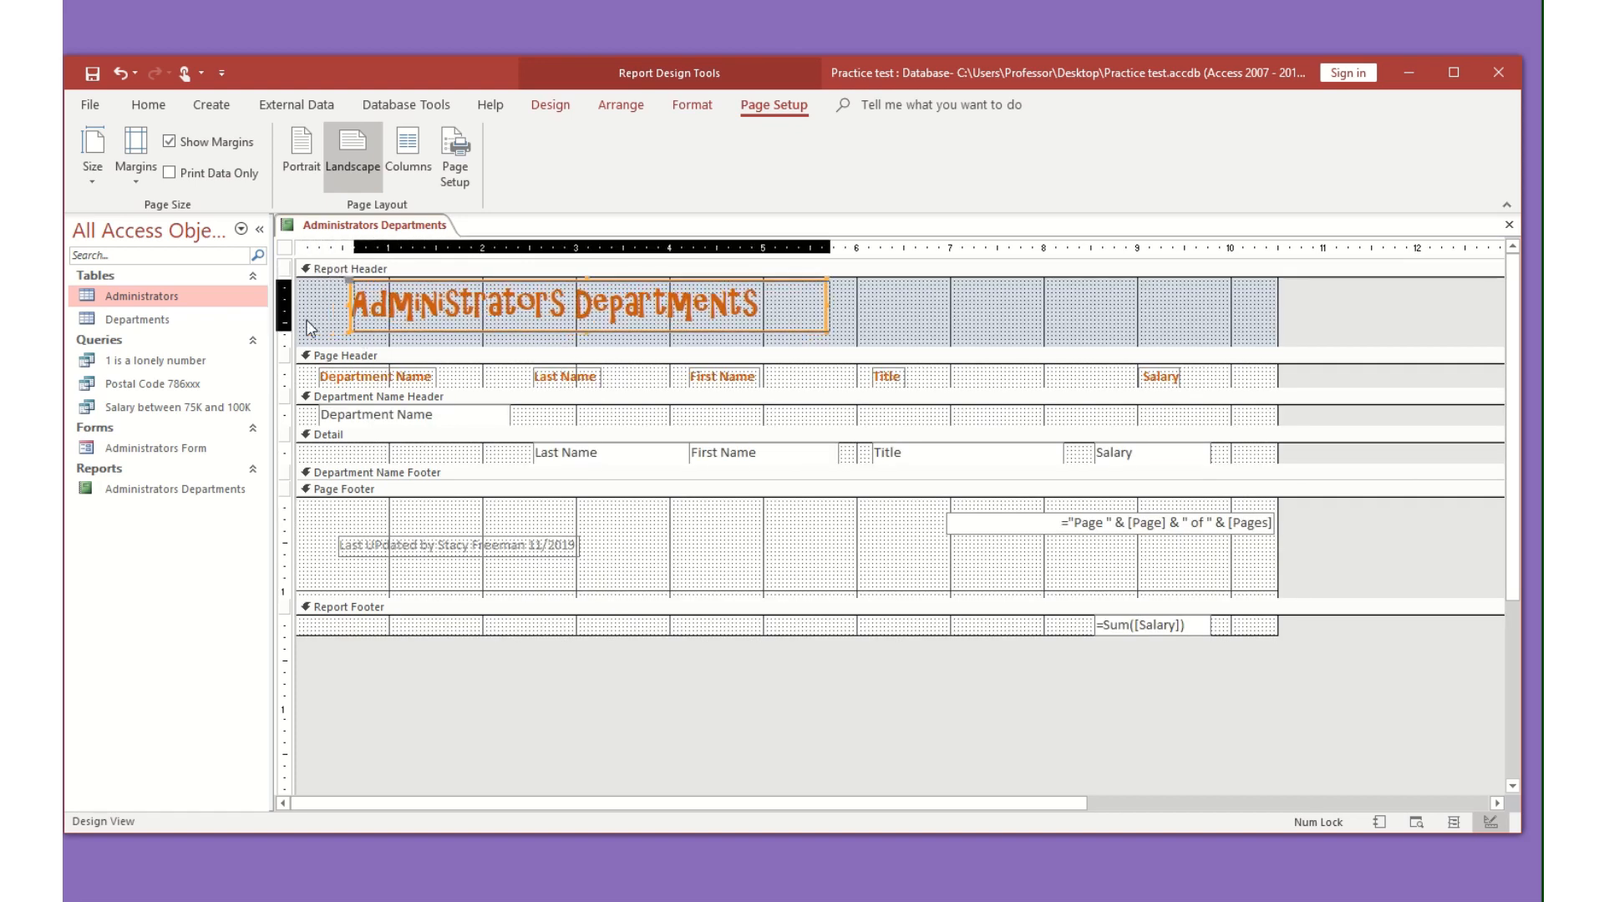
pyautogui.press('Right')
pyautogui.press('Right')
pyautogui.press('Right')
pyautogui.press('Right')
pyautogui.press('Right')
pyautogui.press('Right')
pyautogui.press('Right')
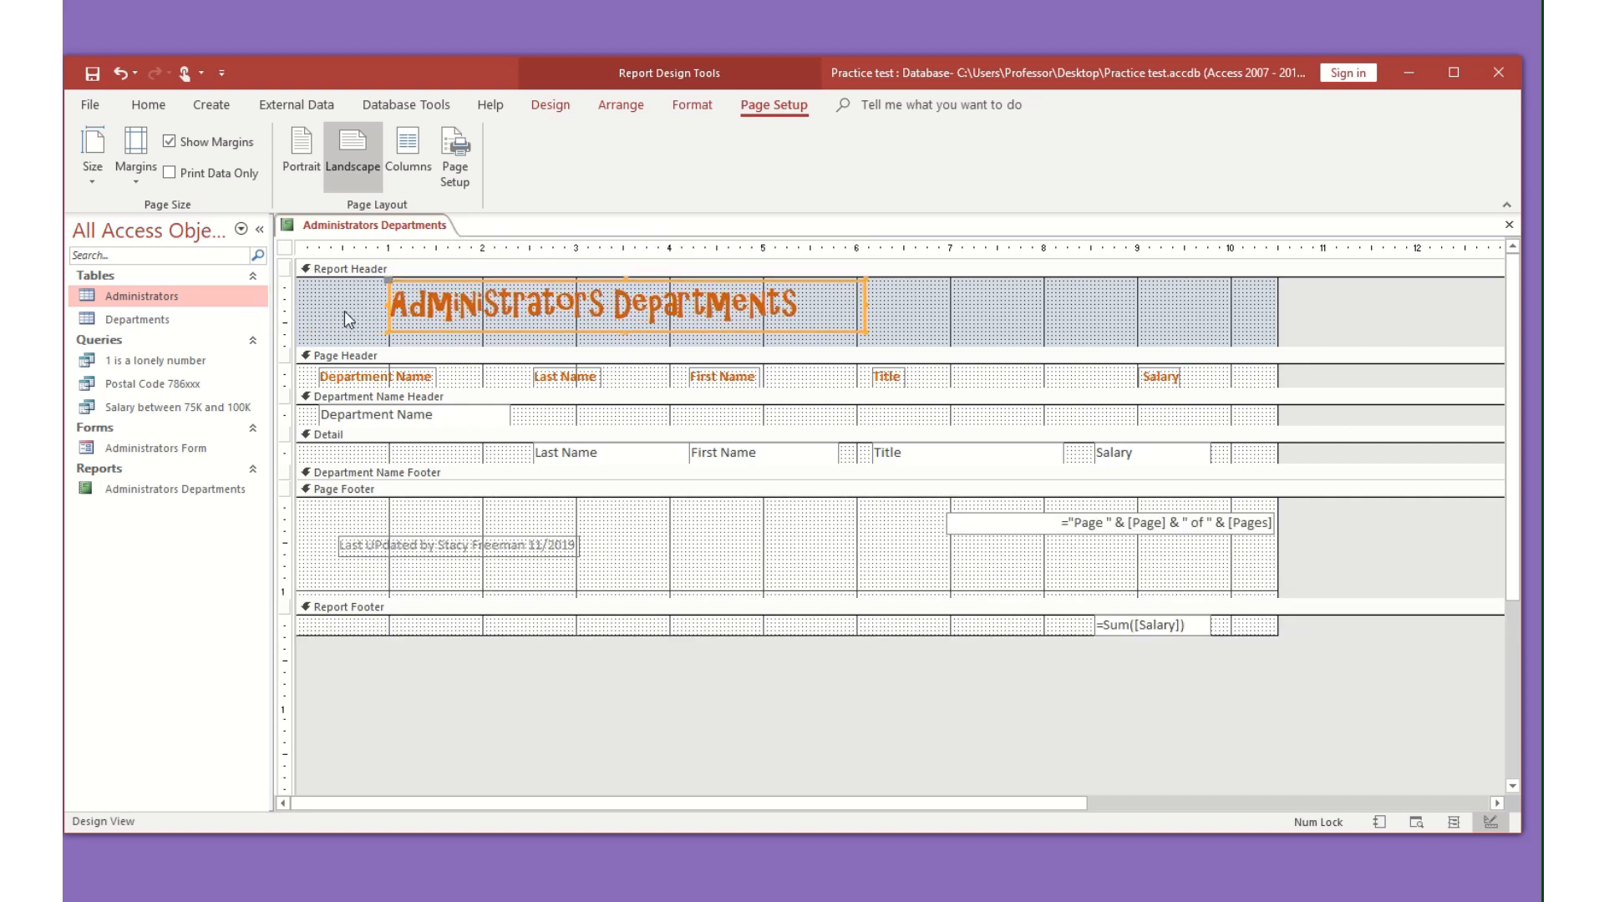
pyautogui.click(552, 108)
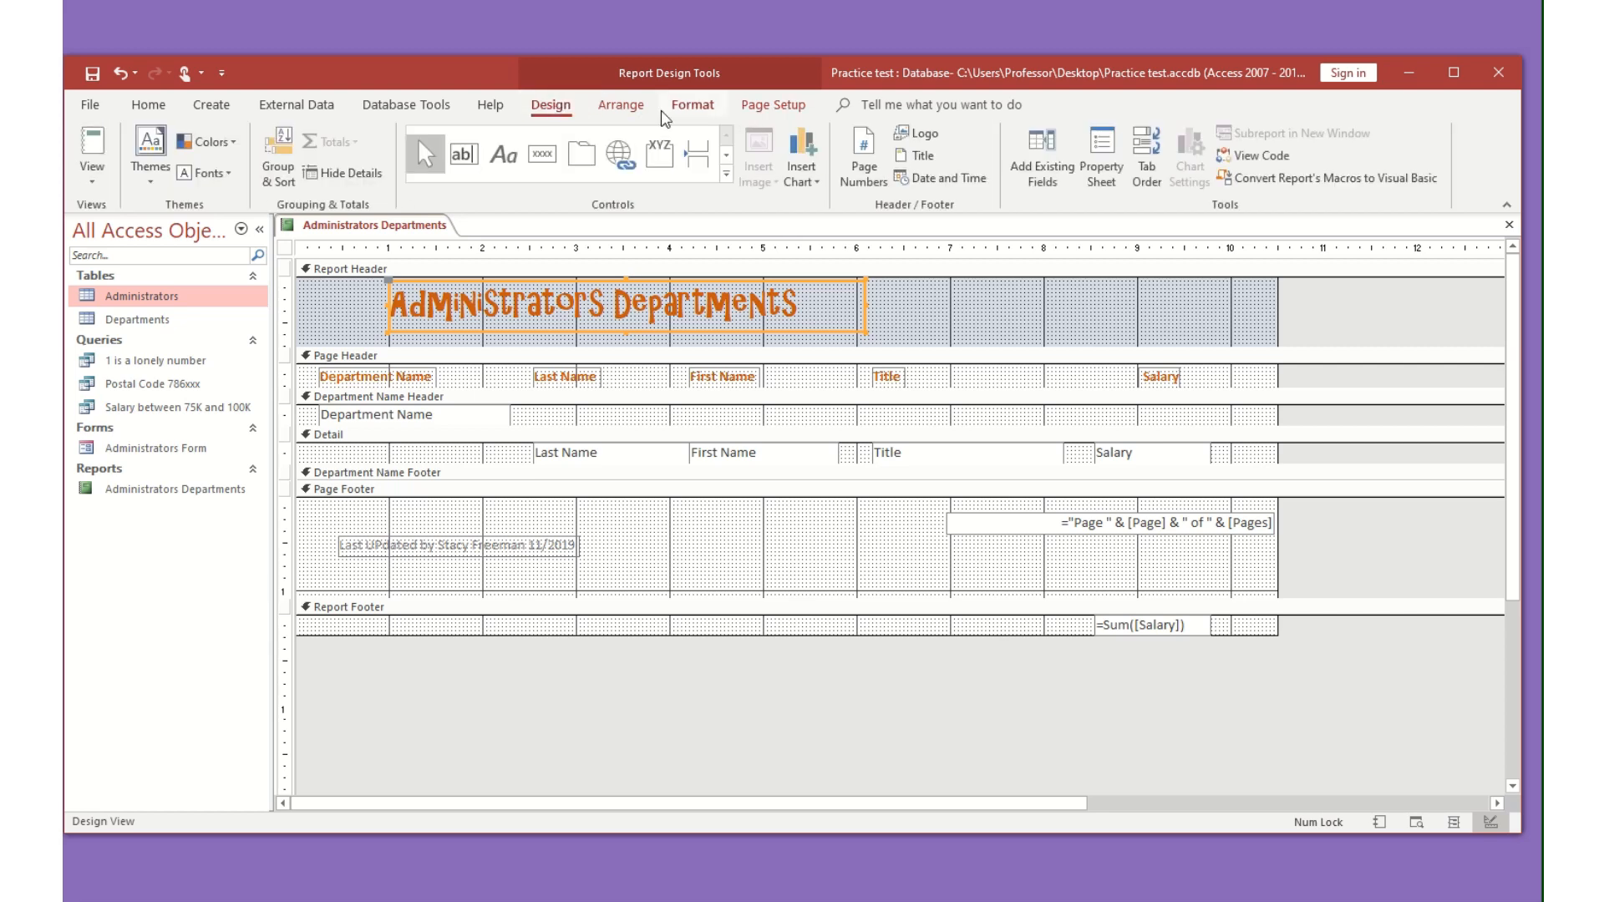
# - Insert the phone JPG as an enlarged header logo and view the report in Report View
pyautogui.click(917, 132)
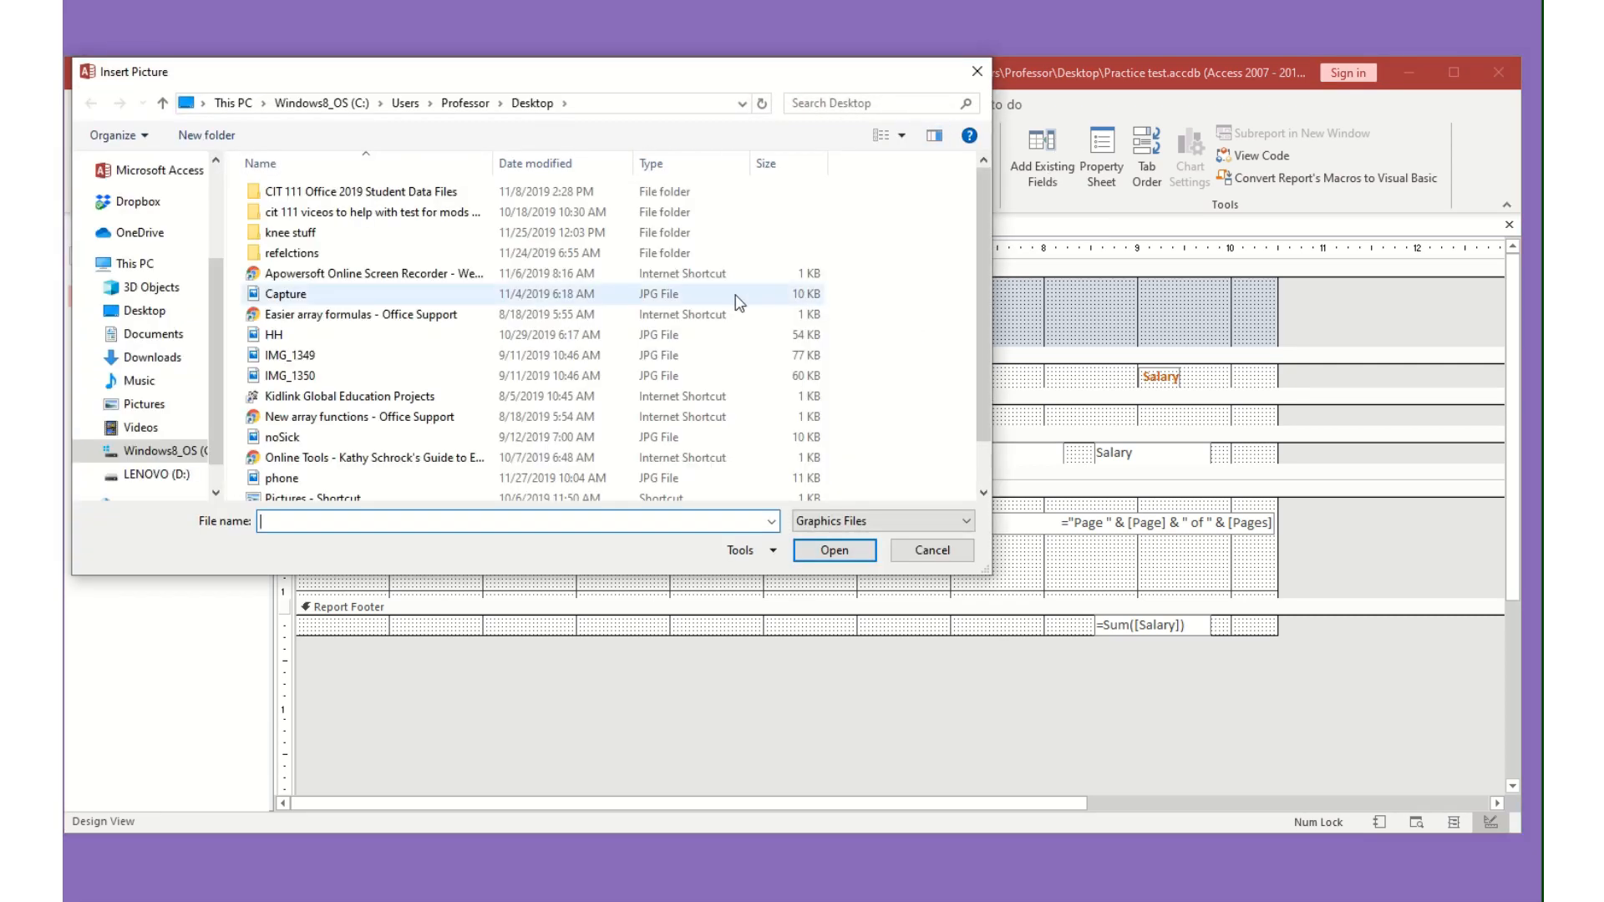
pyautogui.click(276, 481)
pyautogui.click(834, 550)
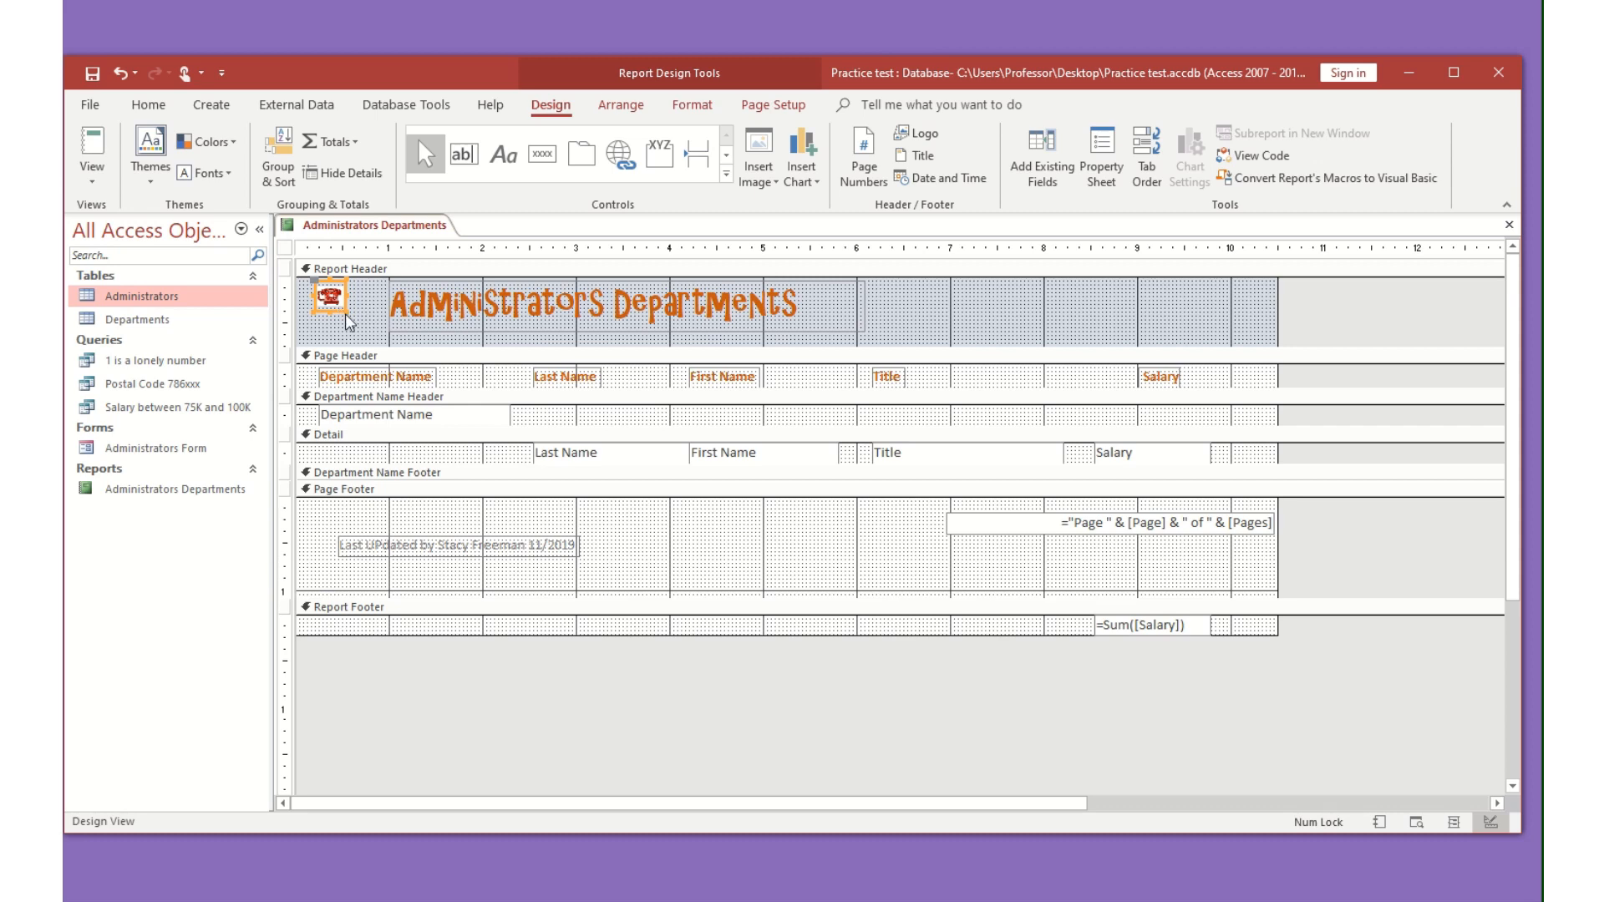
pyautogui.moveTo(345, 315); pyautogui.dragTo(371, 334)
pyautogui.click(1376, 828)
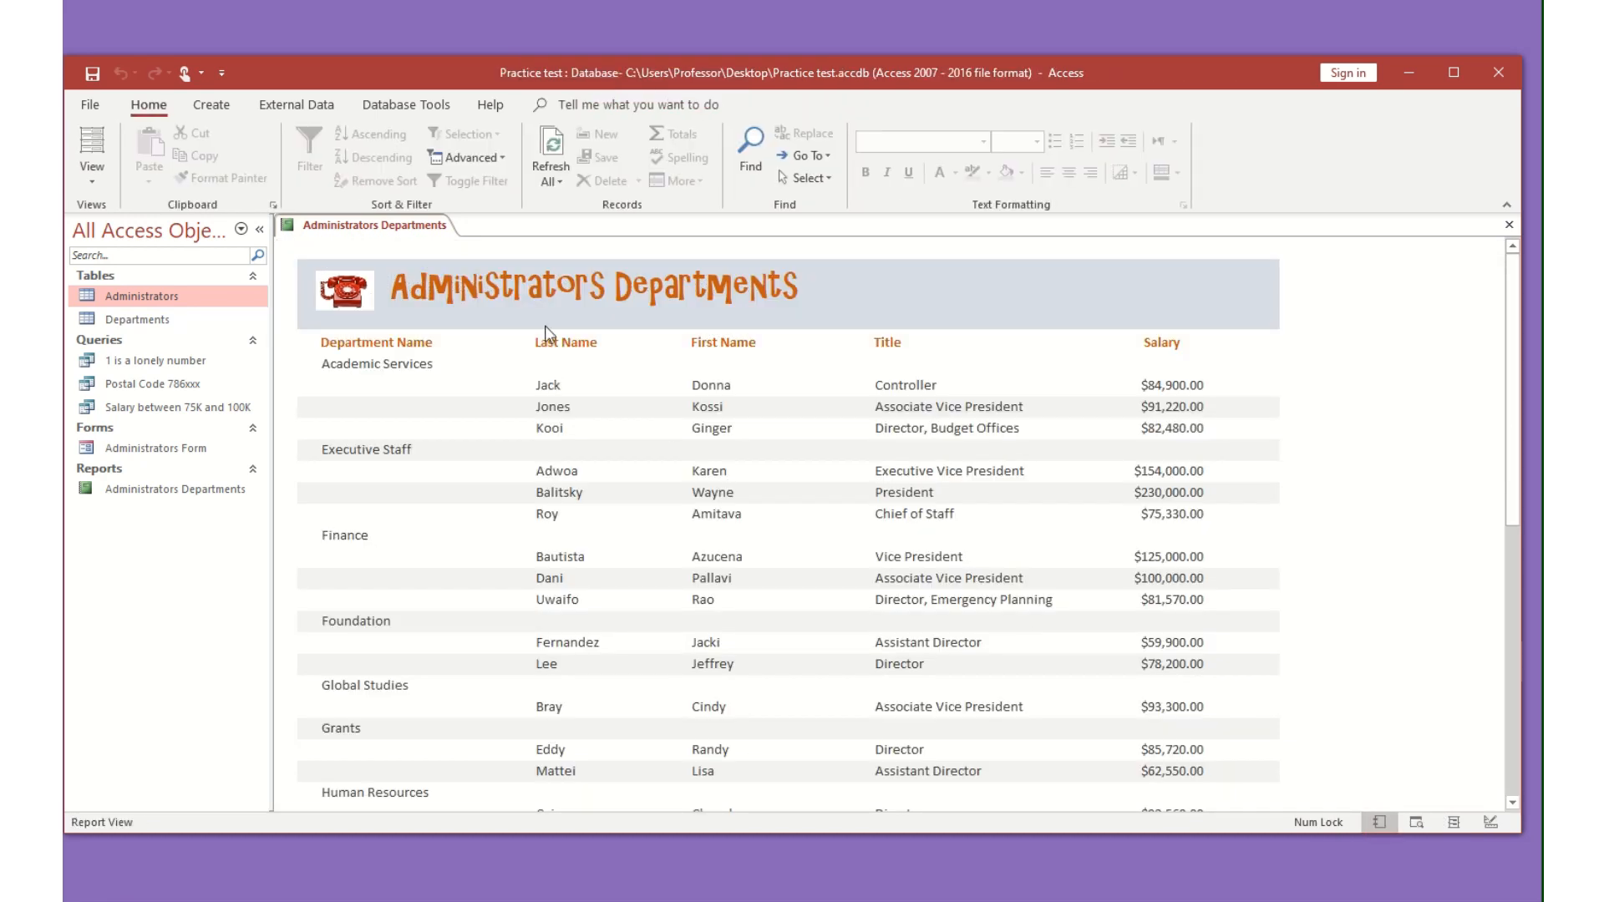